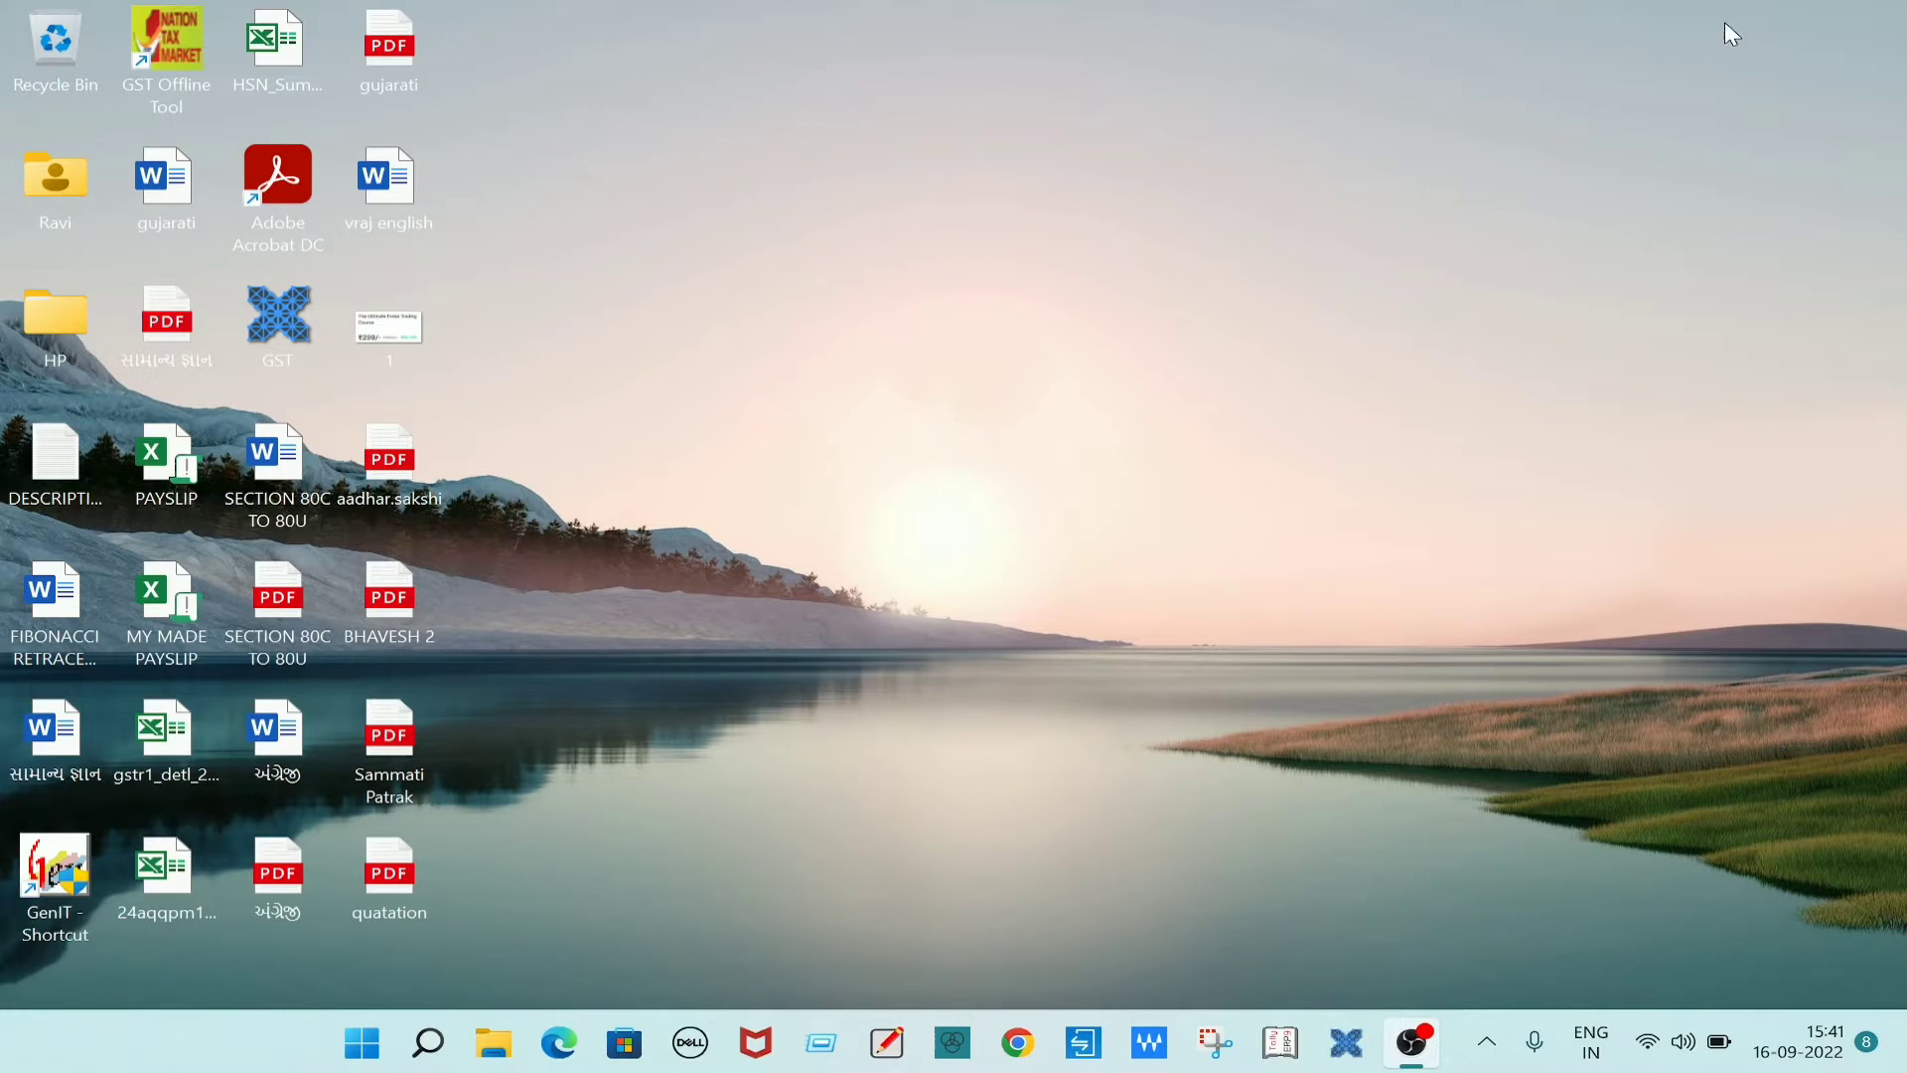
Open the income tax e-Filing portal in Chrome and log in with the user ID, secure access confirmation and account password.
left_click(1031, 1048)
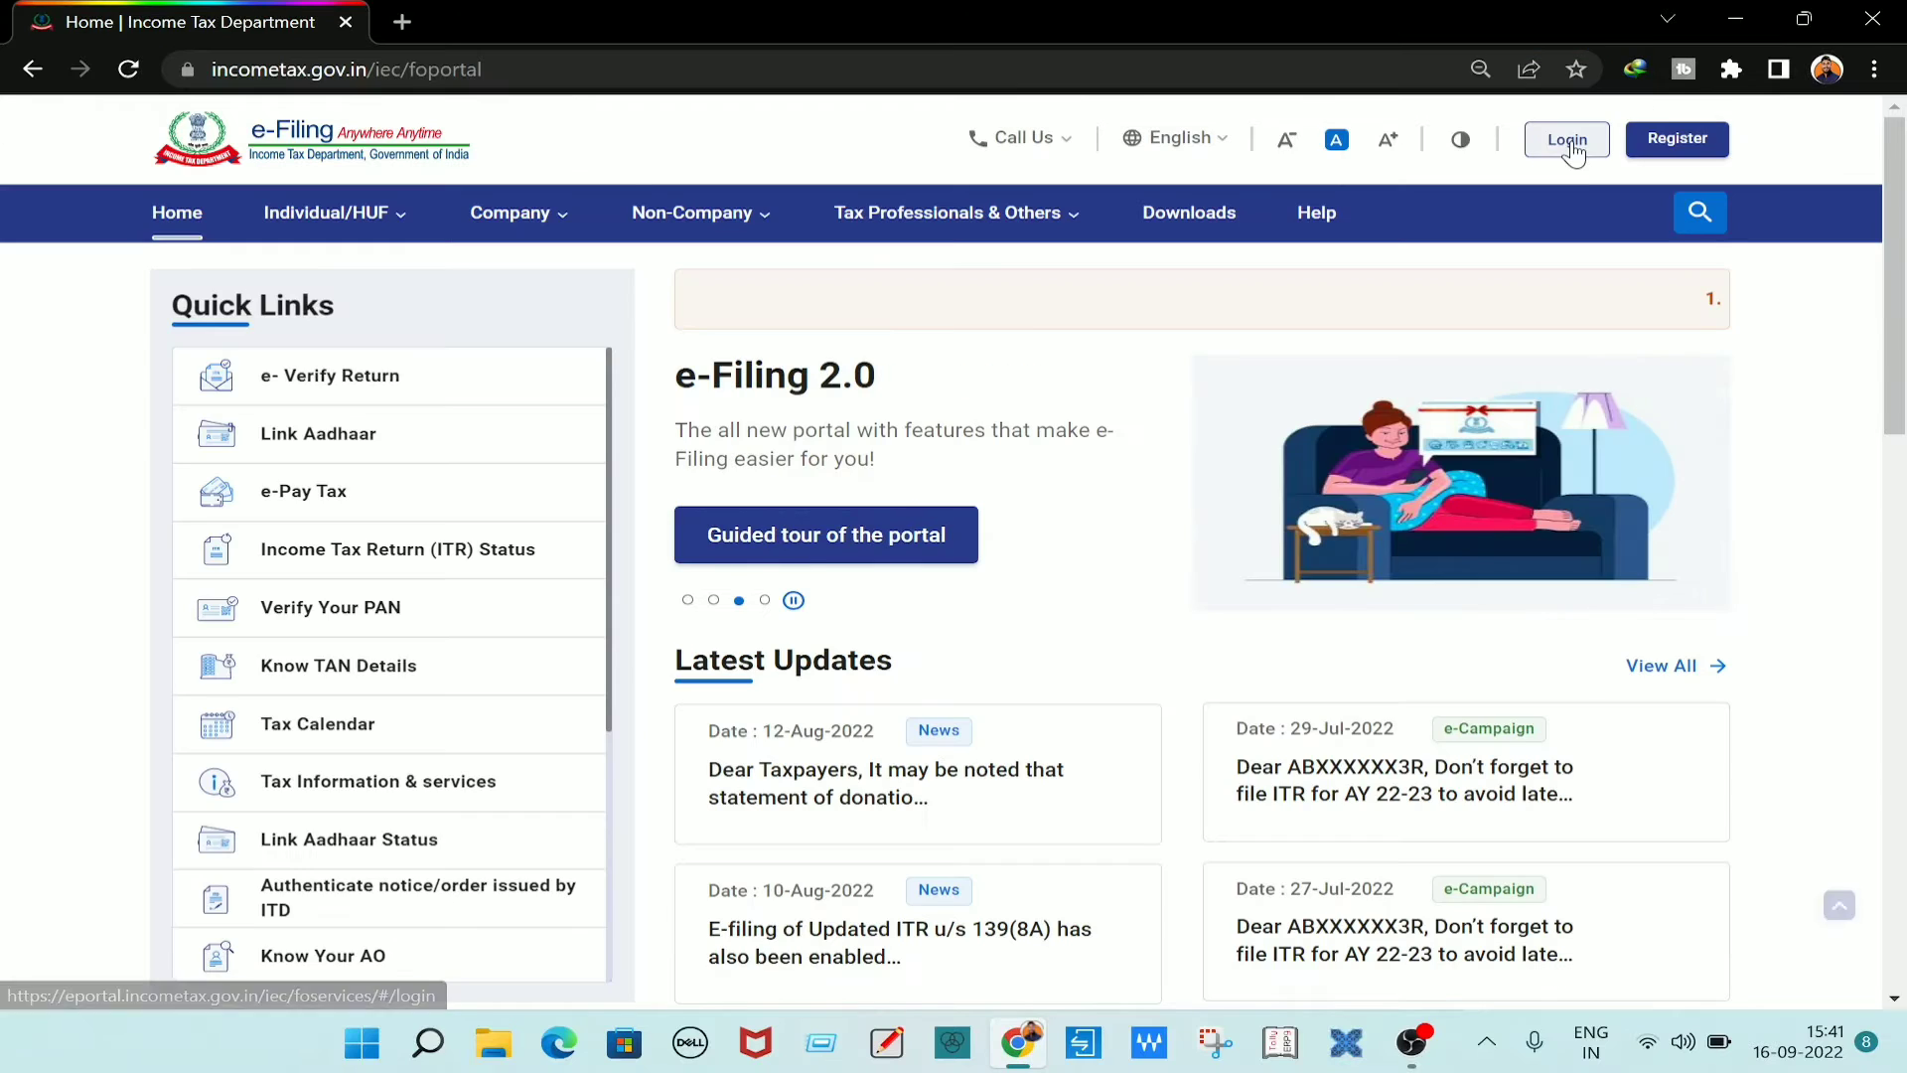
left_click(1570, 144)
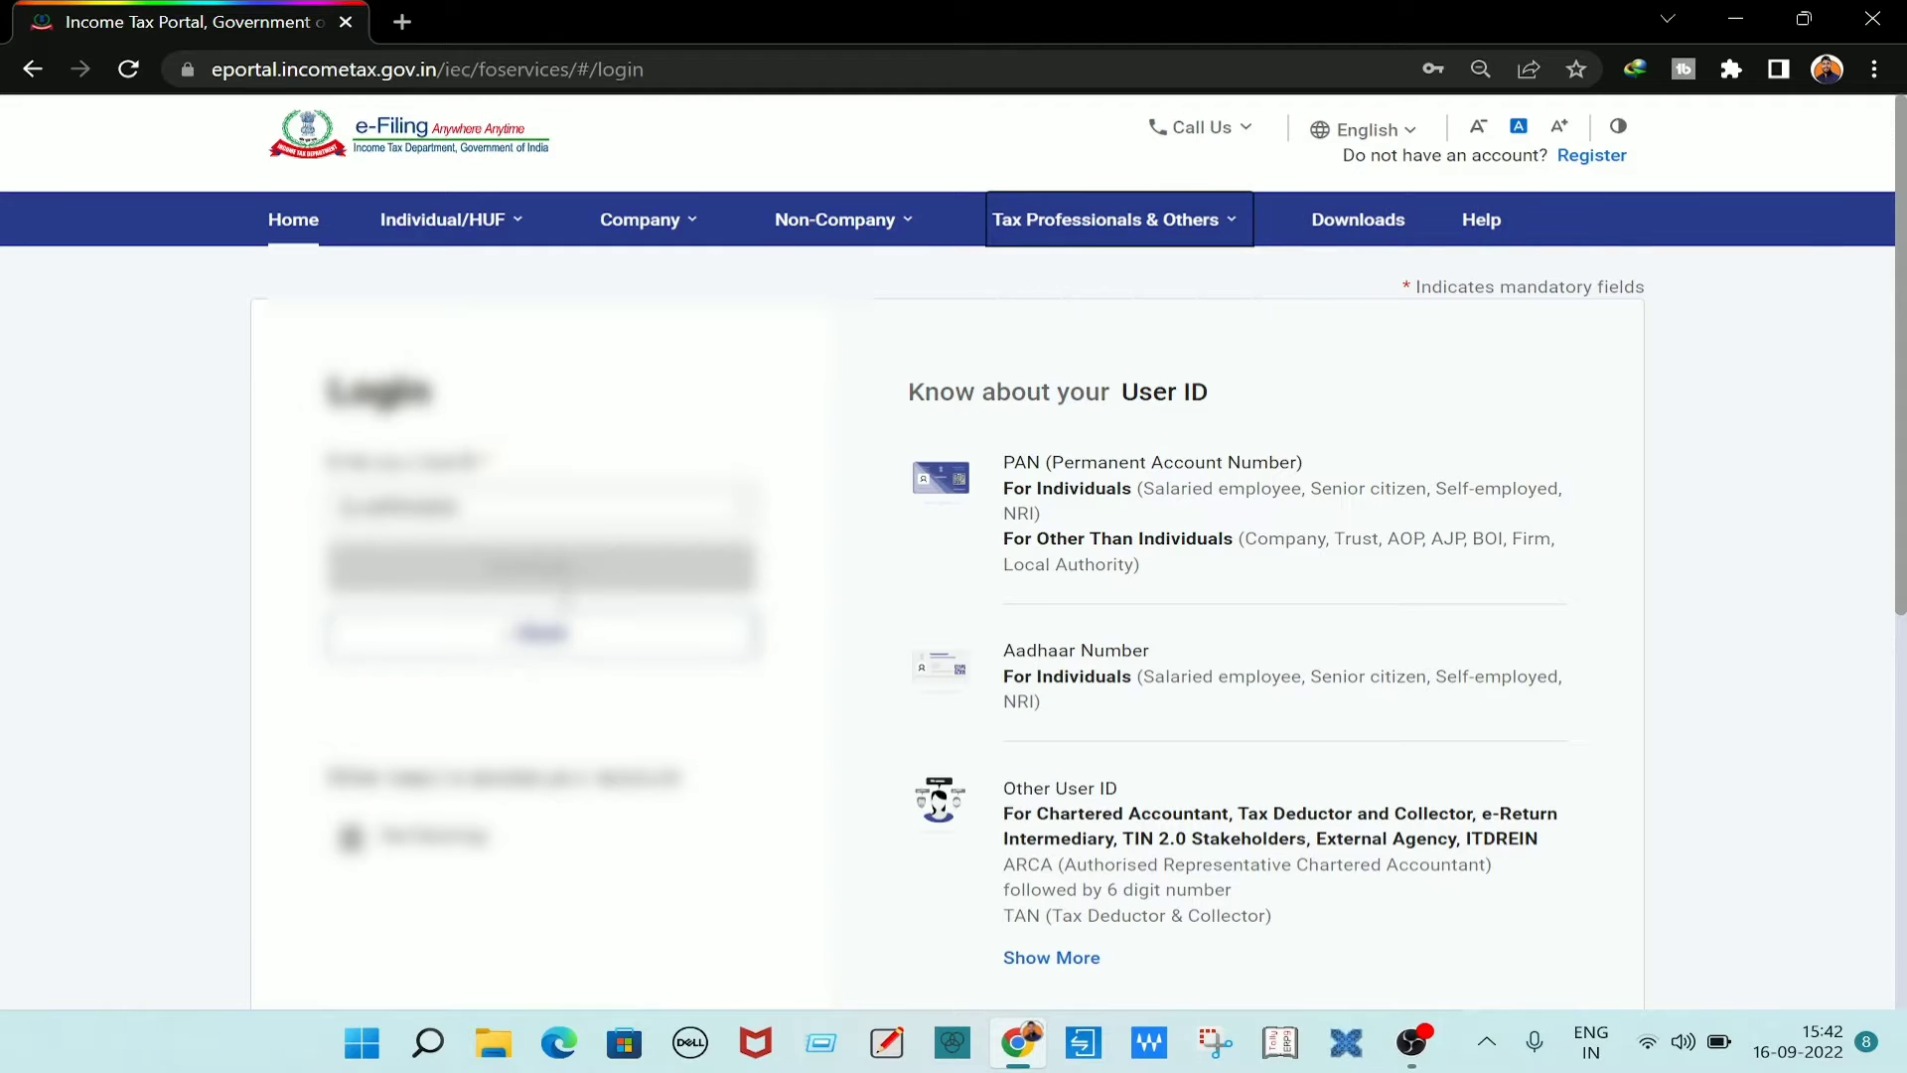
left_click(588, 568)
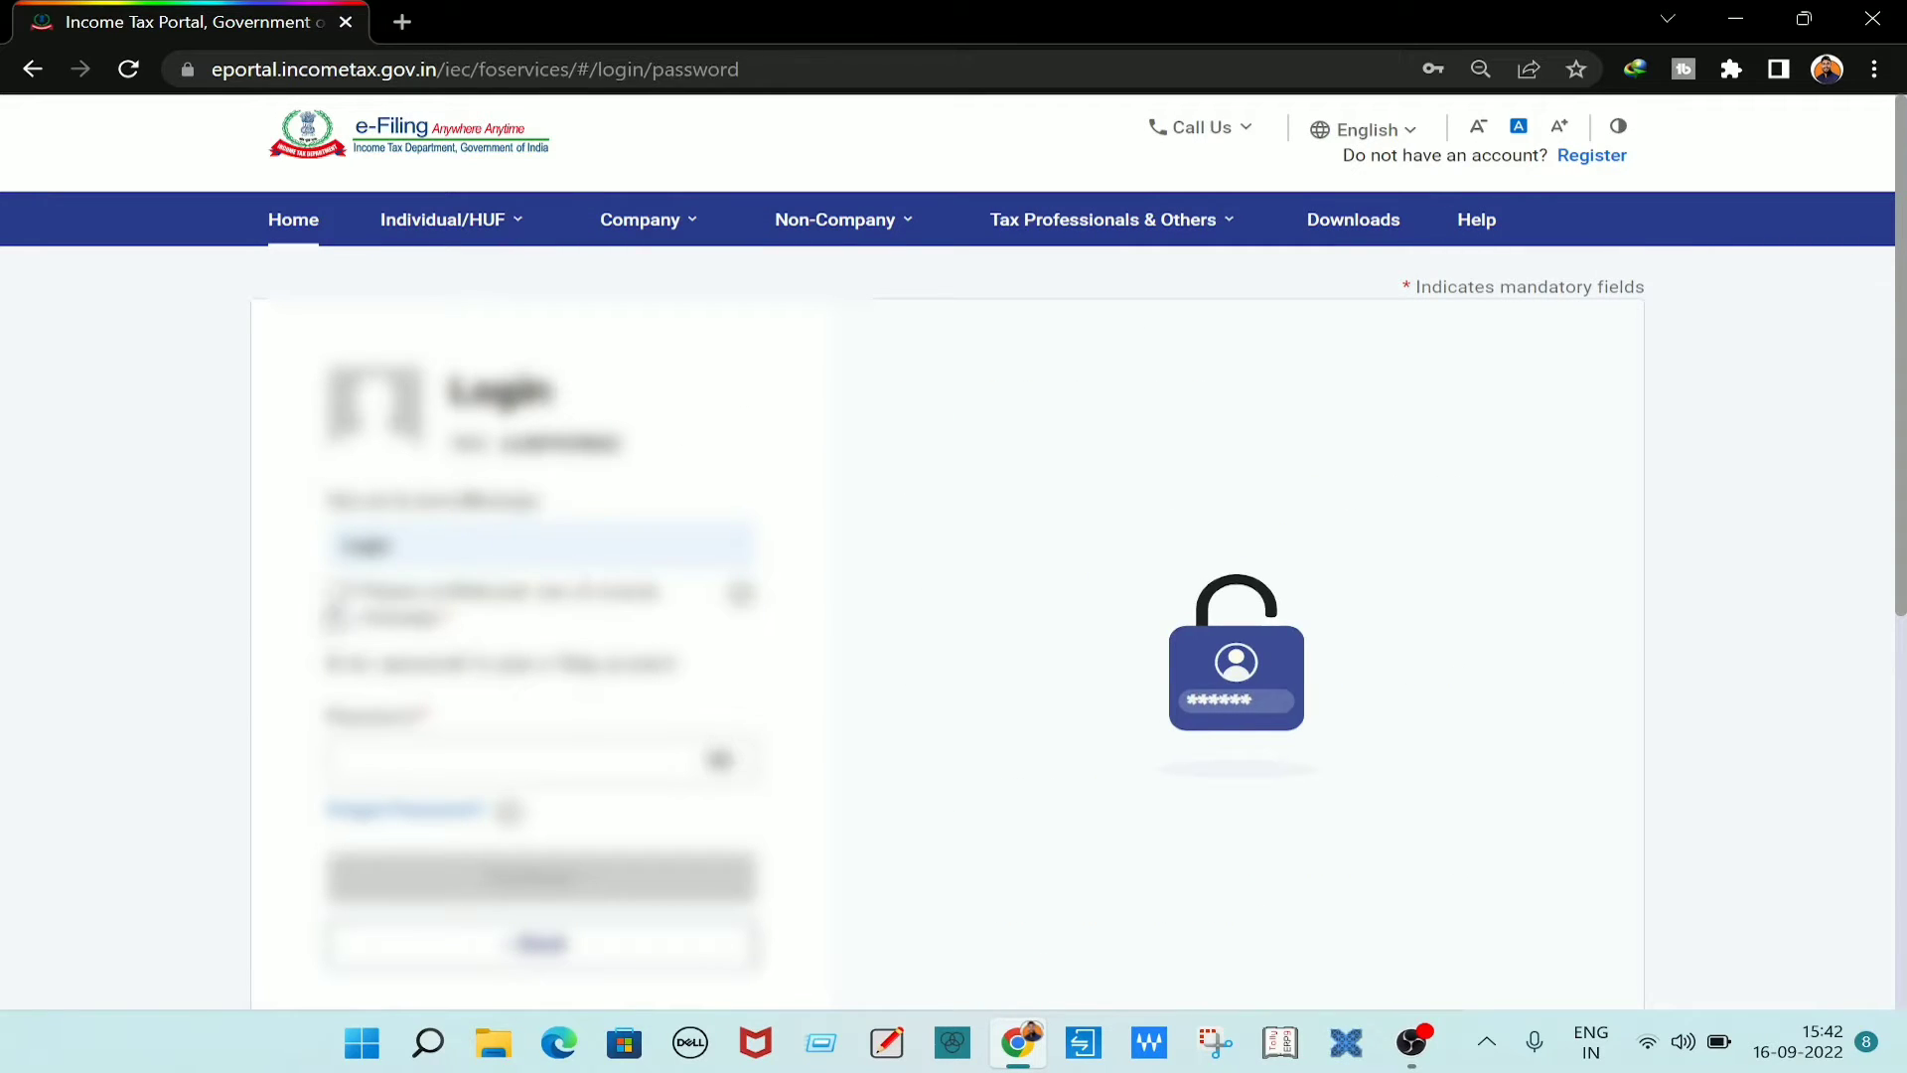
left_click(339, 592)
left_click(525, 760)
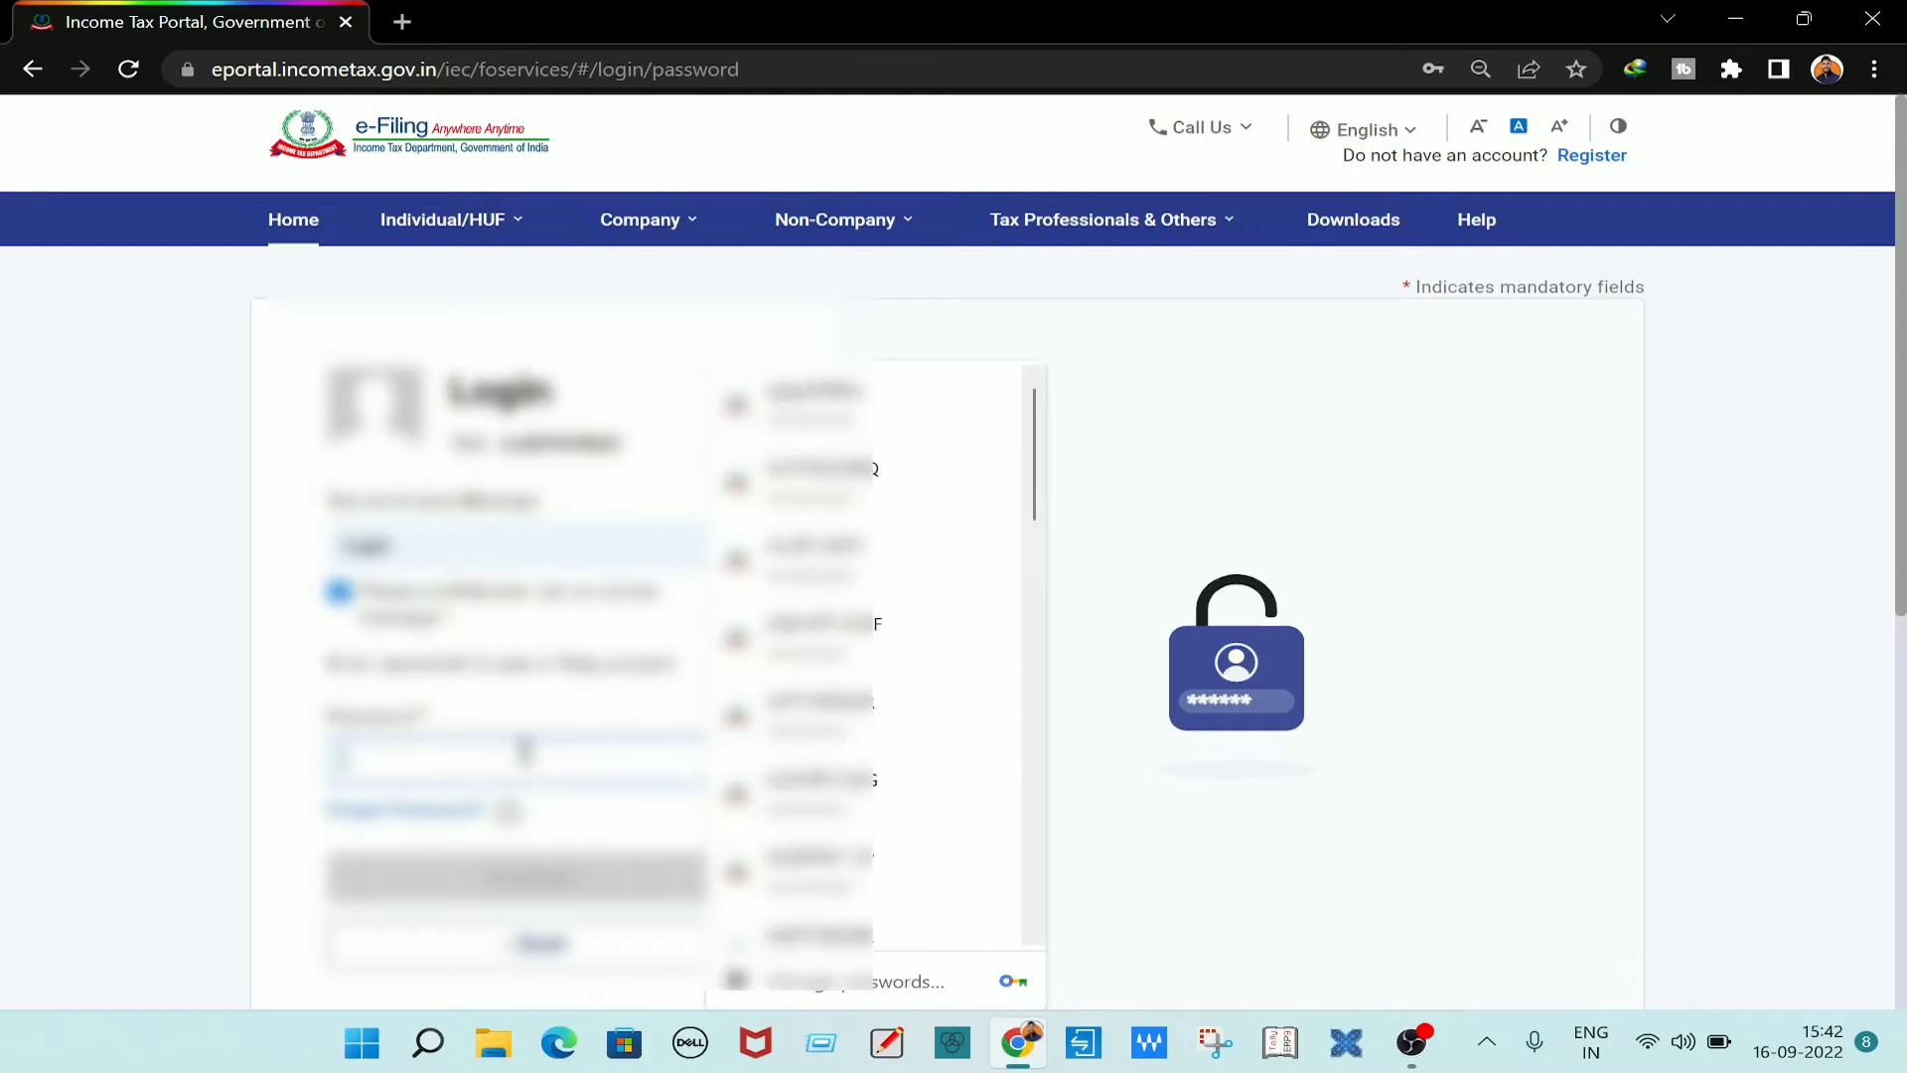
left_click(794, 402)
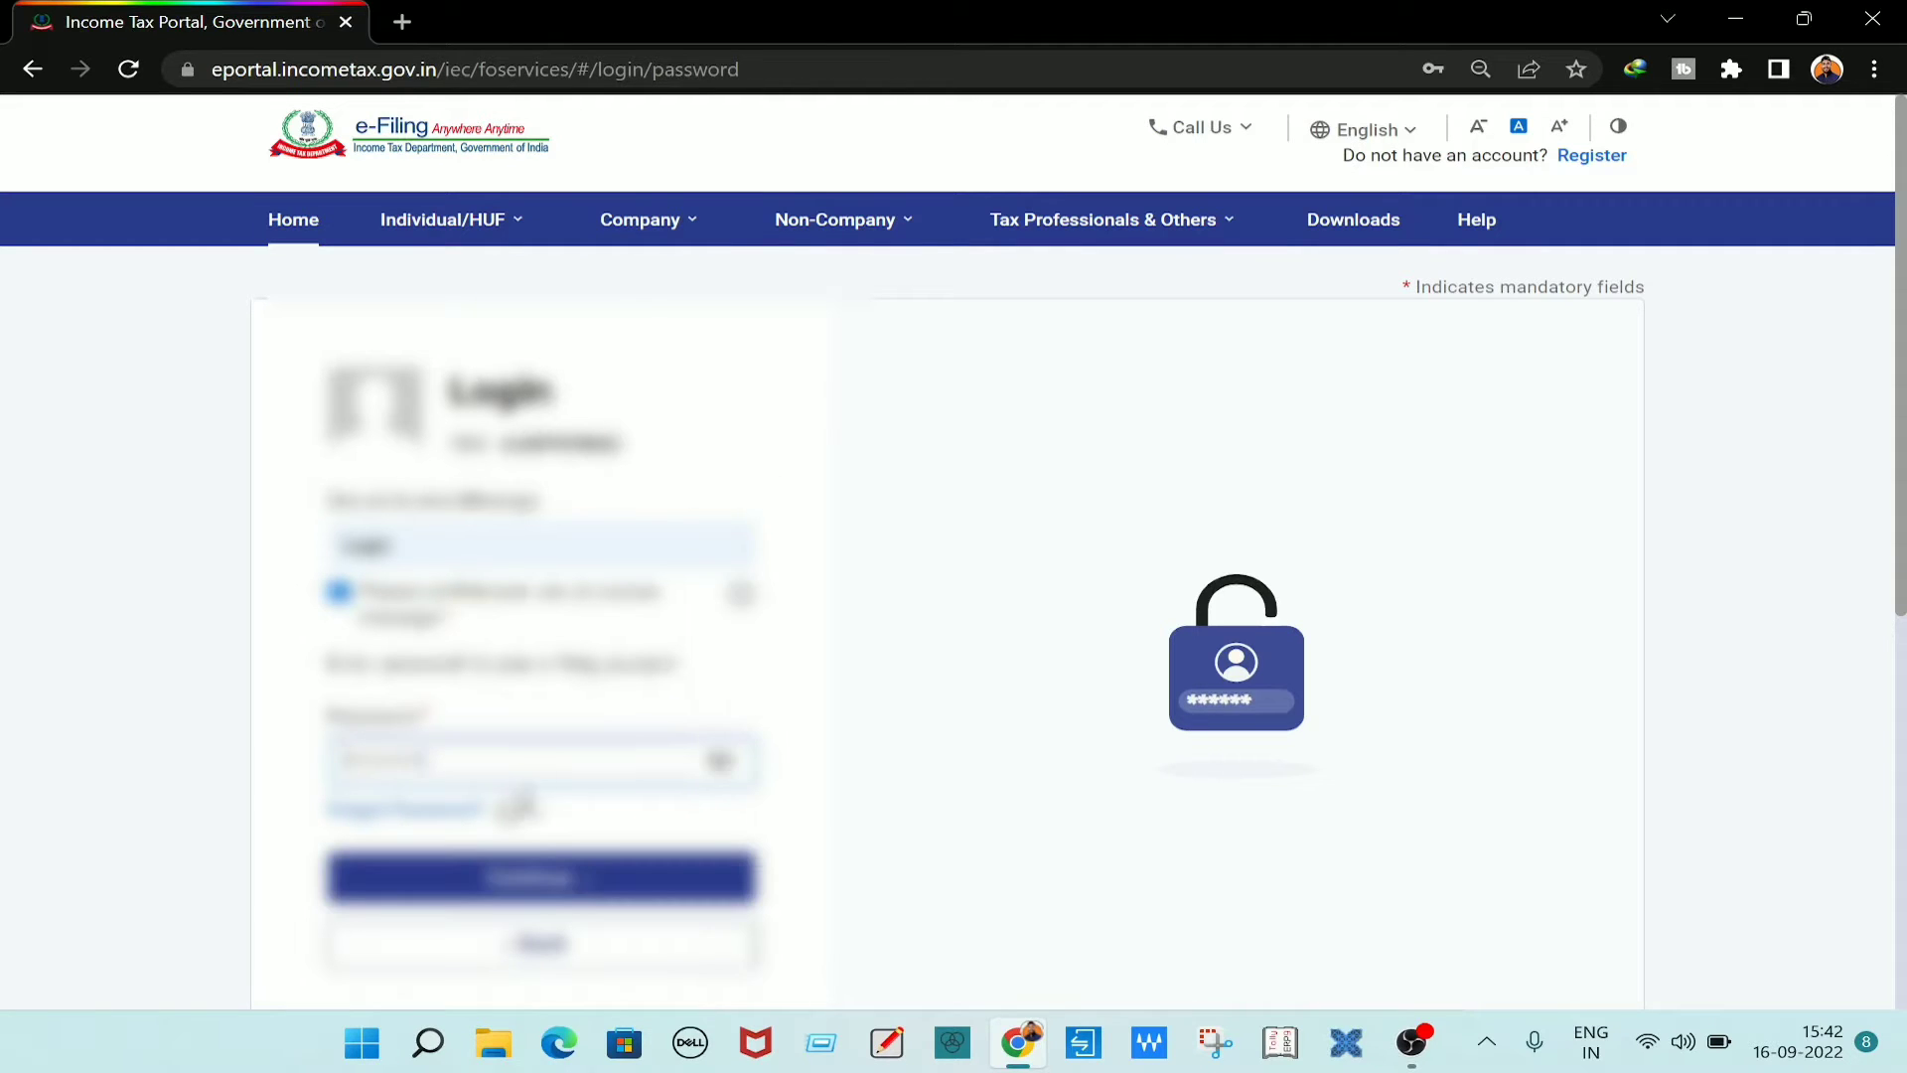
left_click(576, 882)
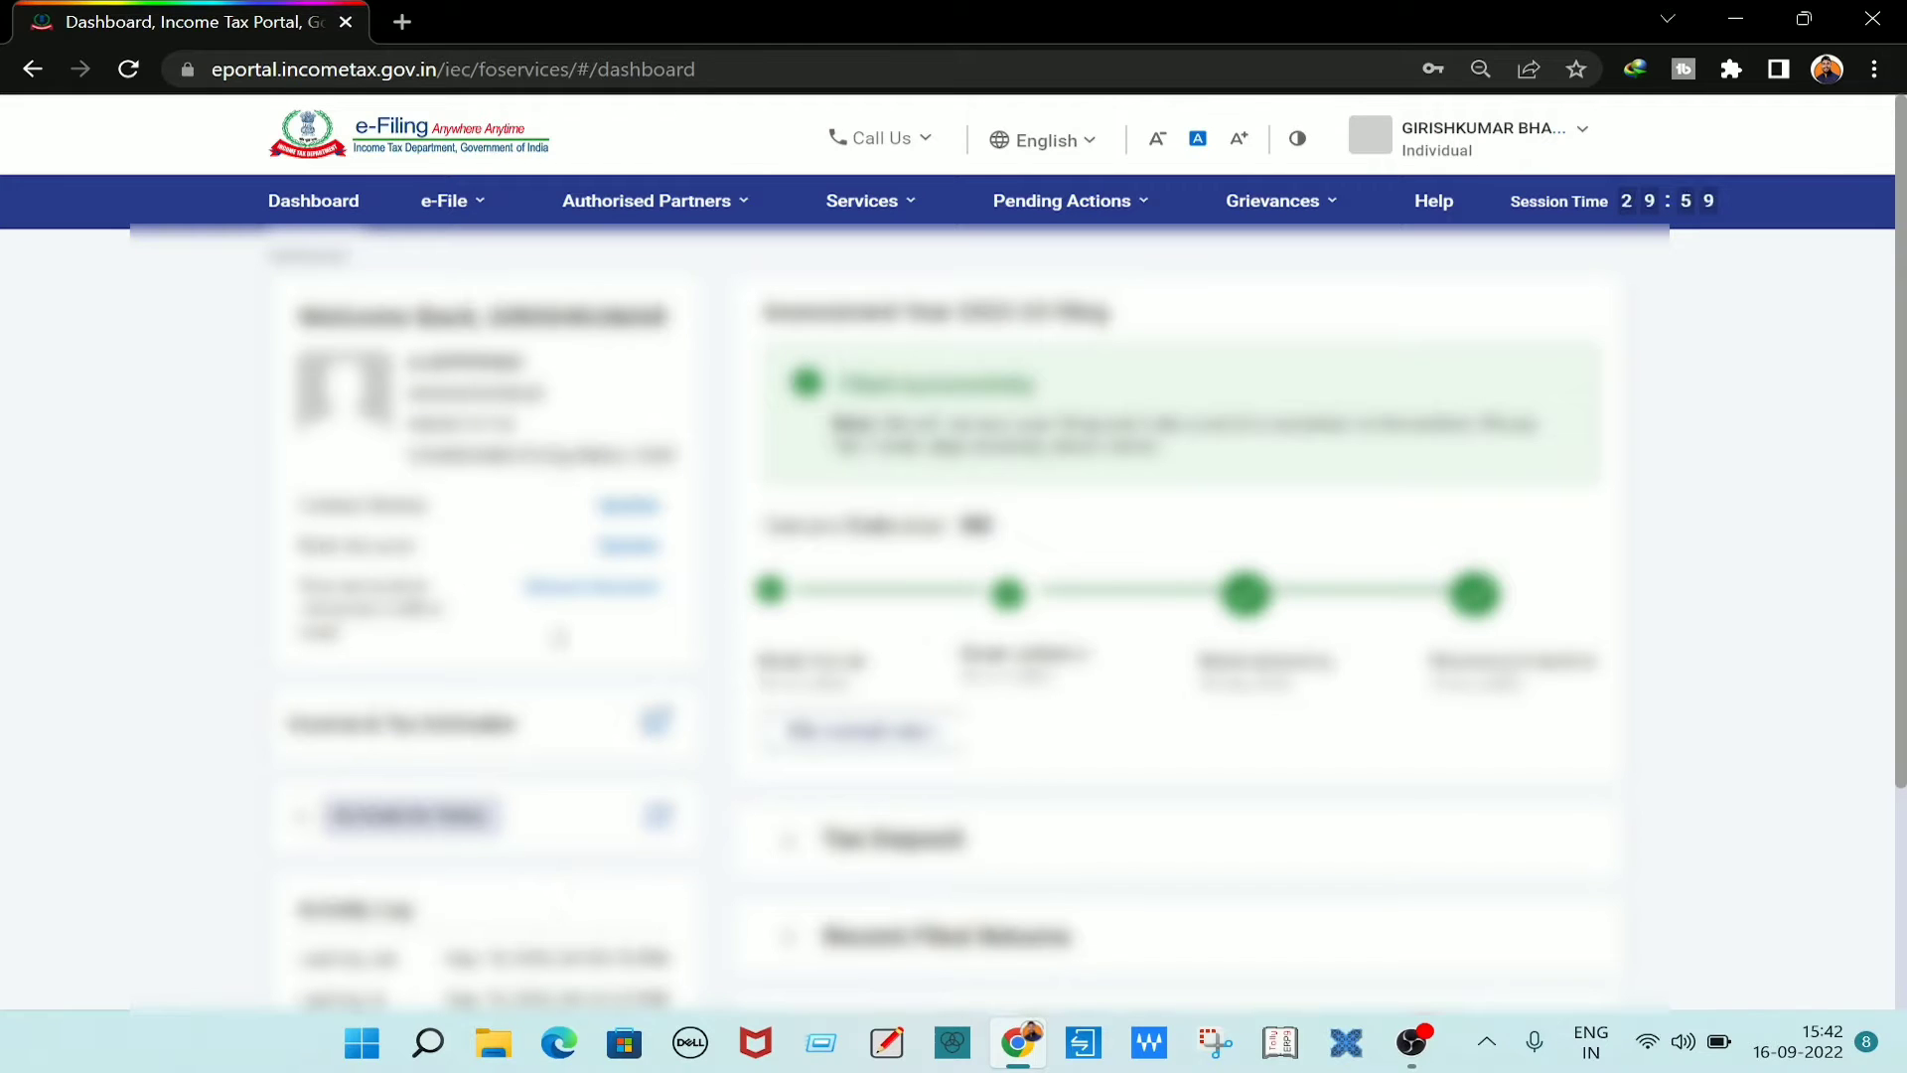
Open the filed income tax returns list and examine the entries for A.Y. 2022-23 and 2021-22.
left_click(482, 209)
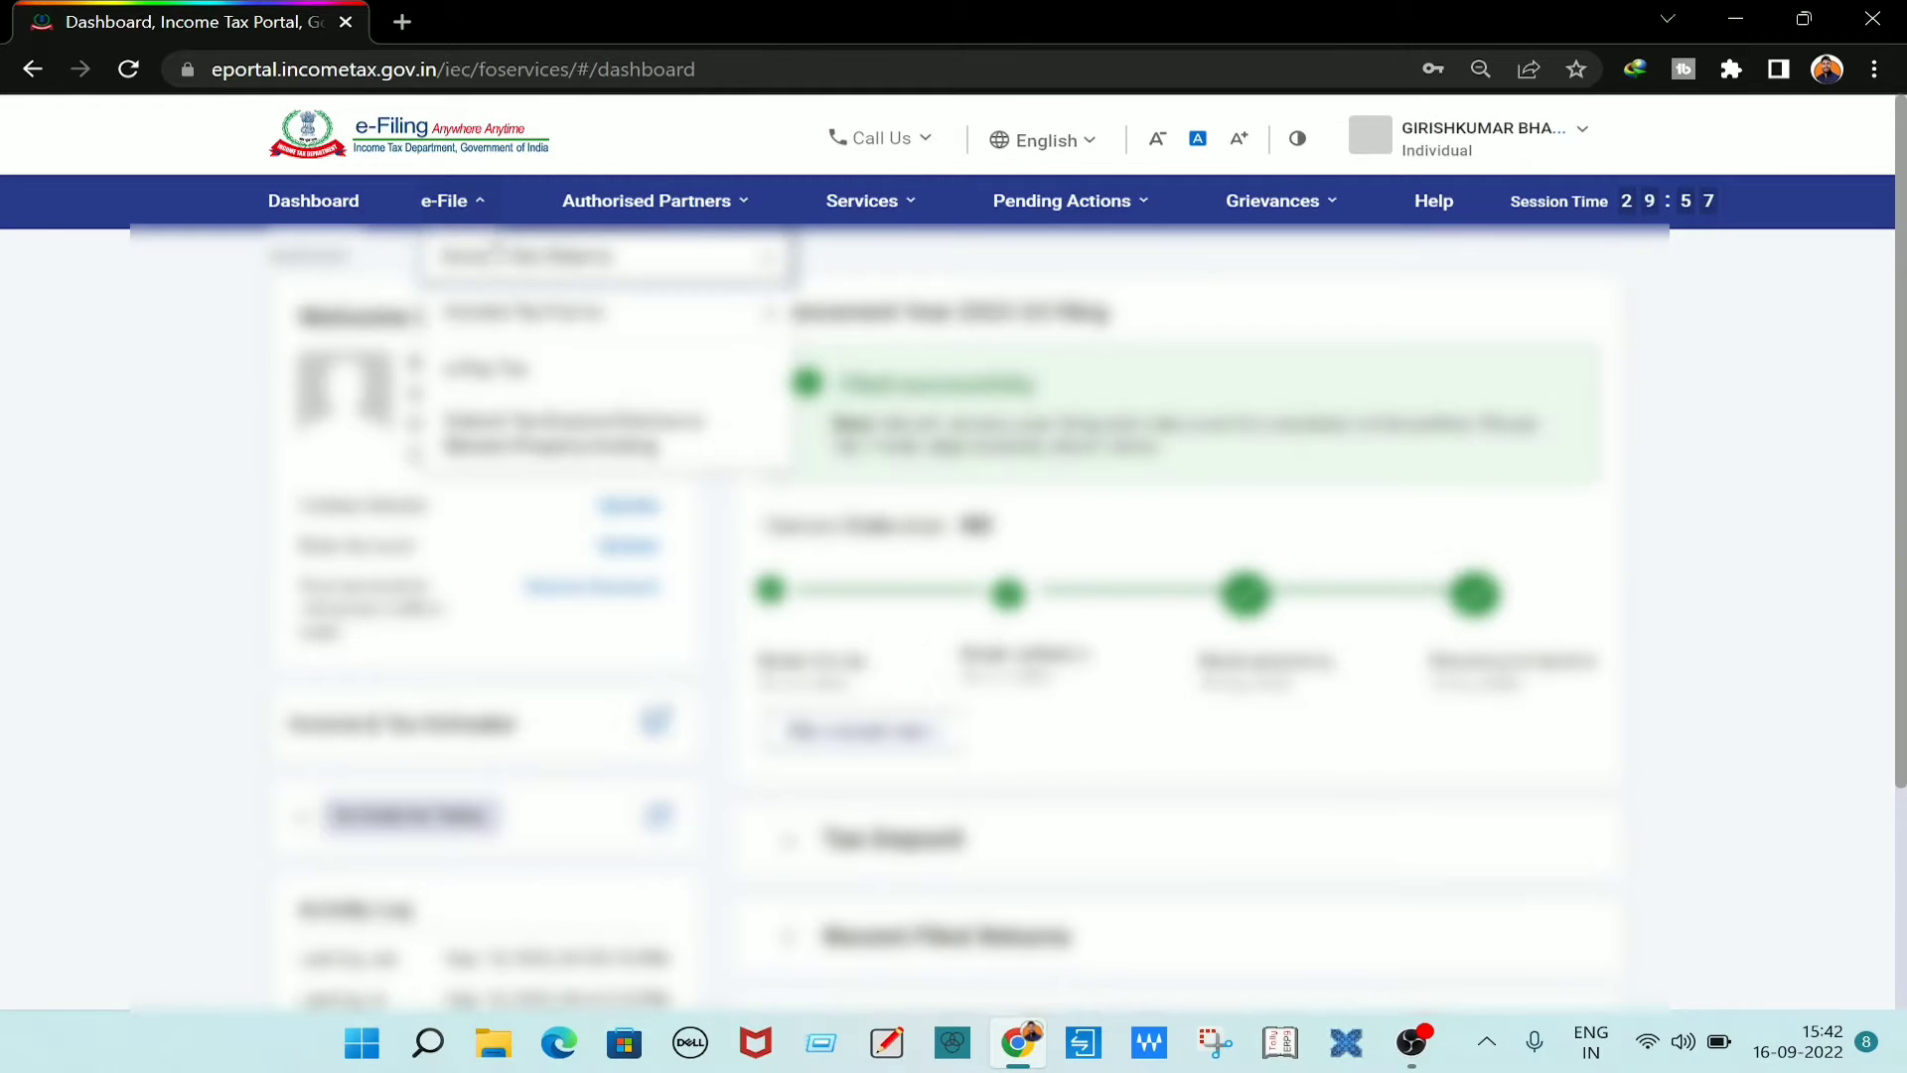
mouse_move(517, 266)
left_click(938, 307)
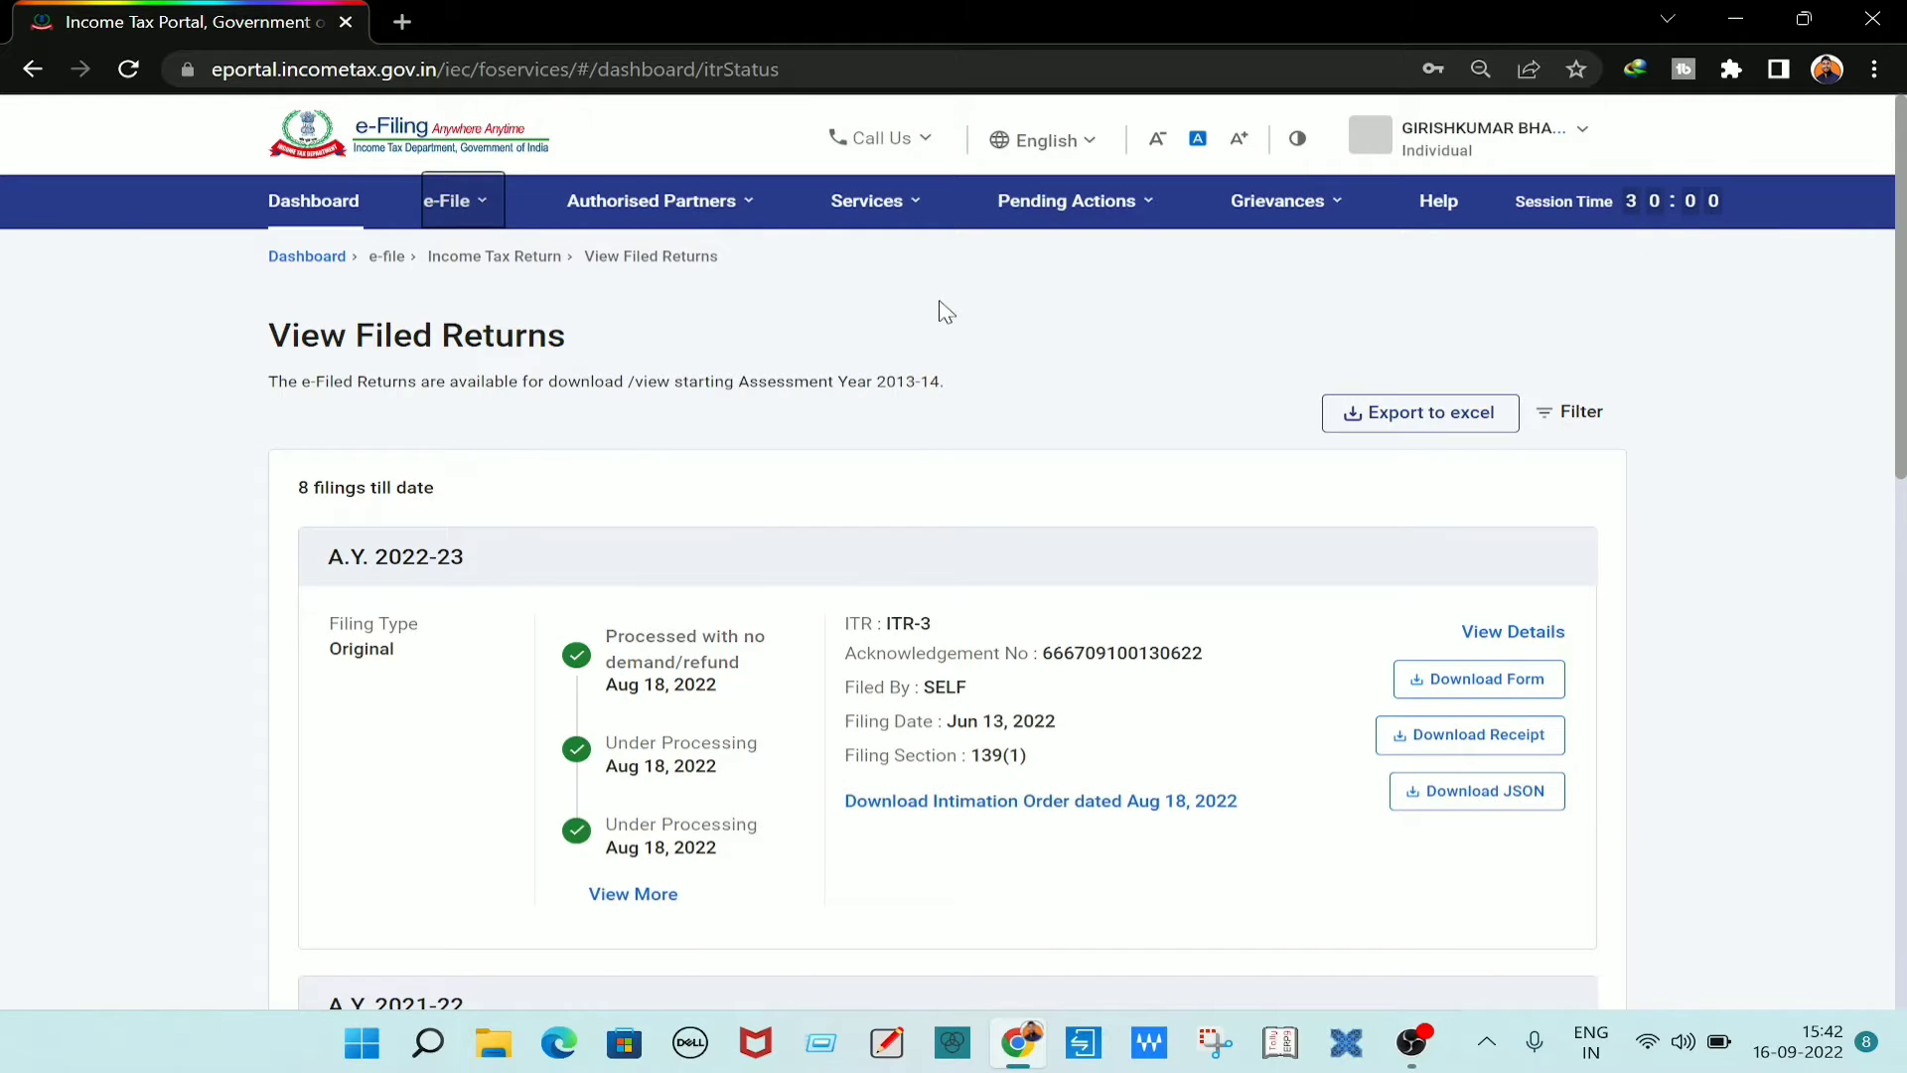
scroll(1140, 395, "down", 2)
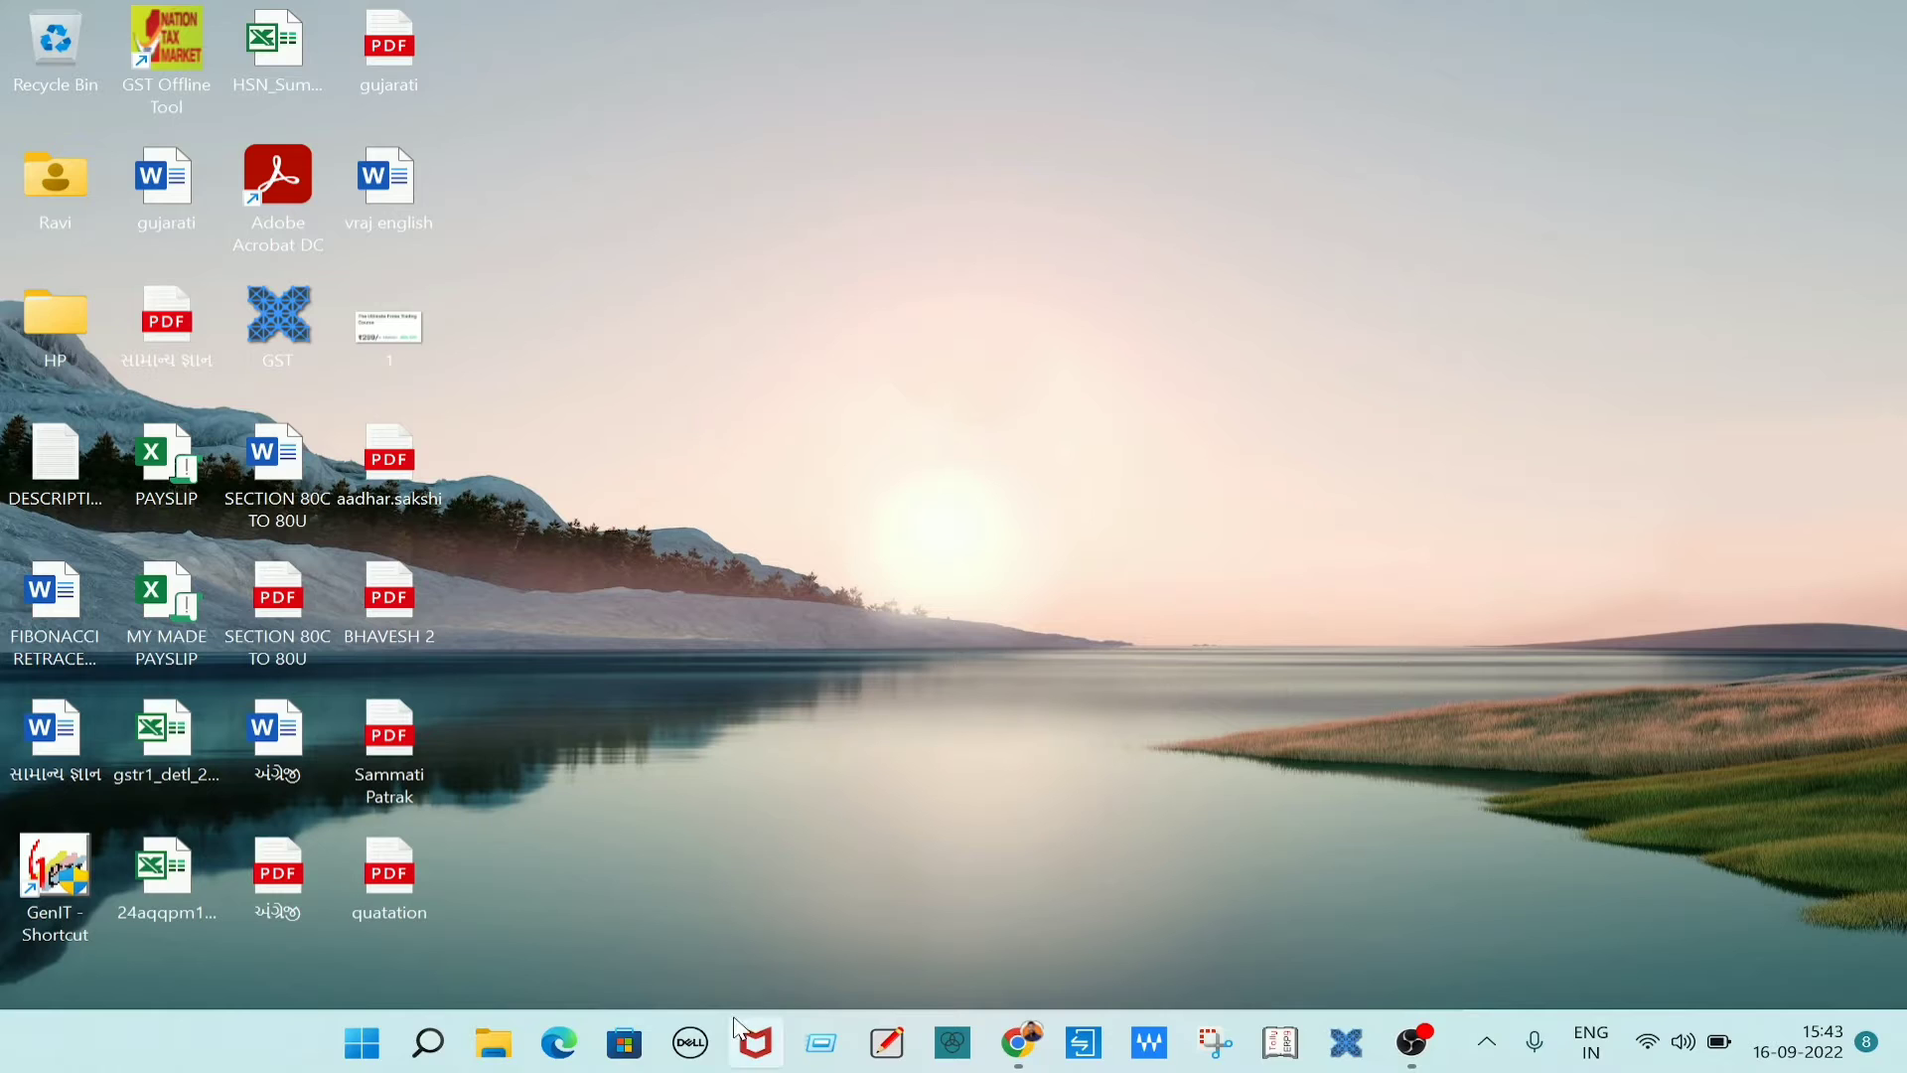
Switch back to Chrome and log out of the e-Filing portal.
left_click(428, 1041)
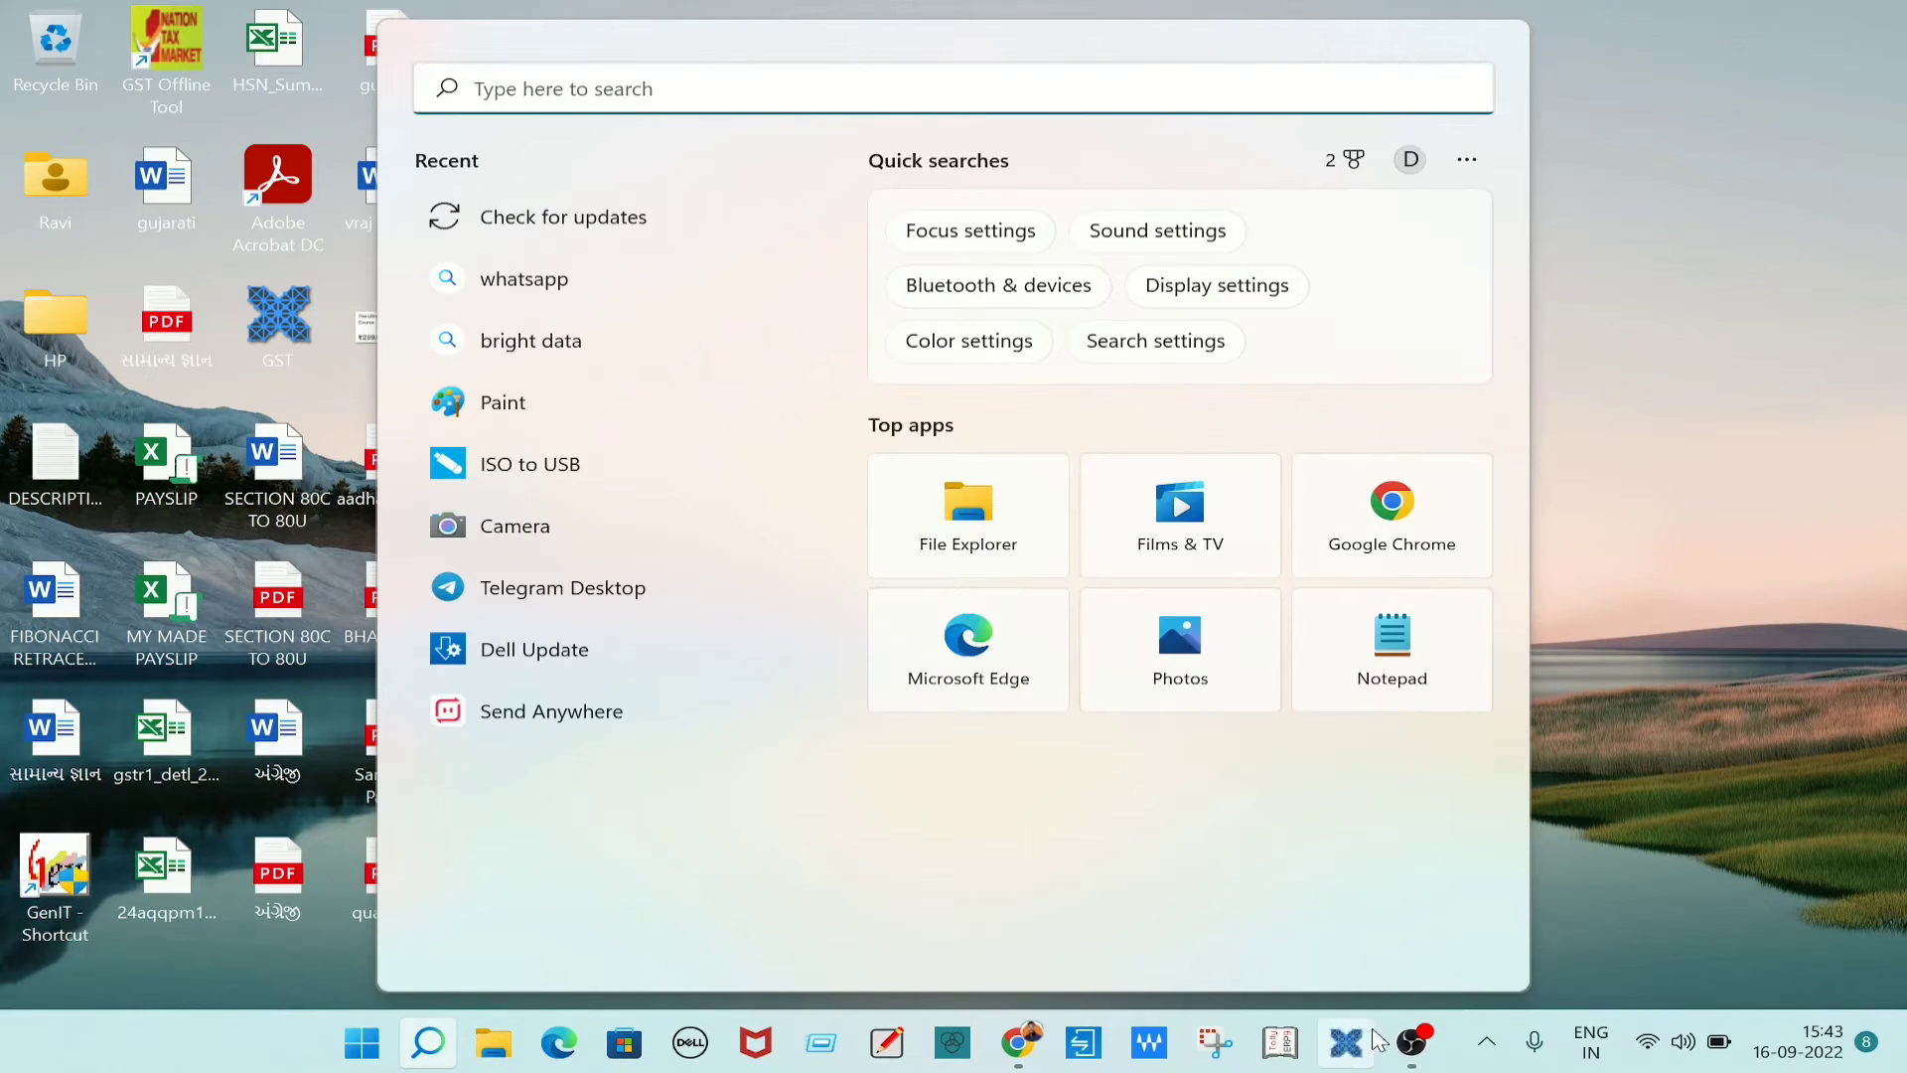
left_click(1018, 1041)
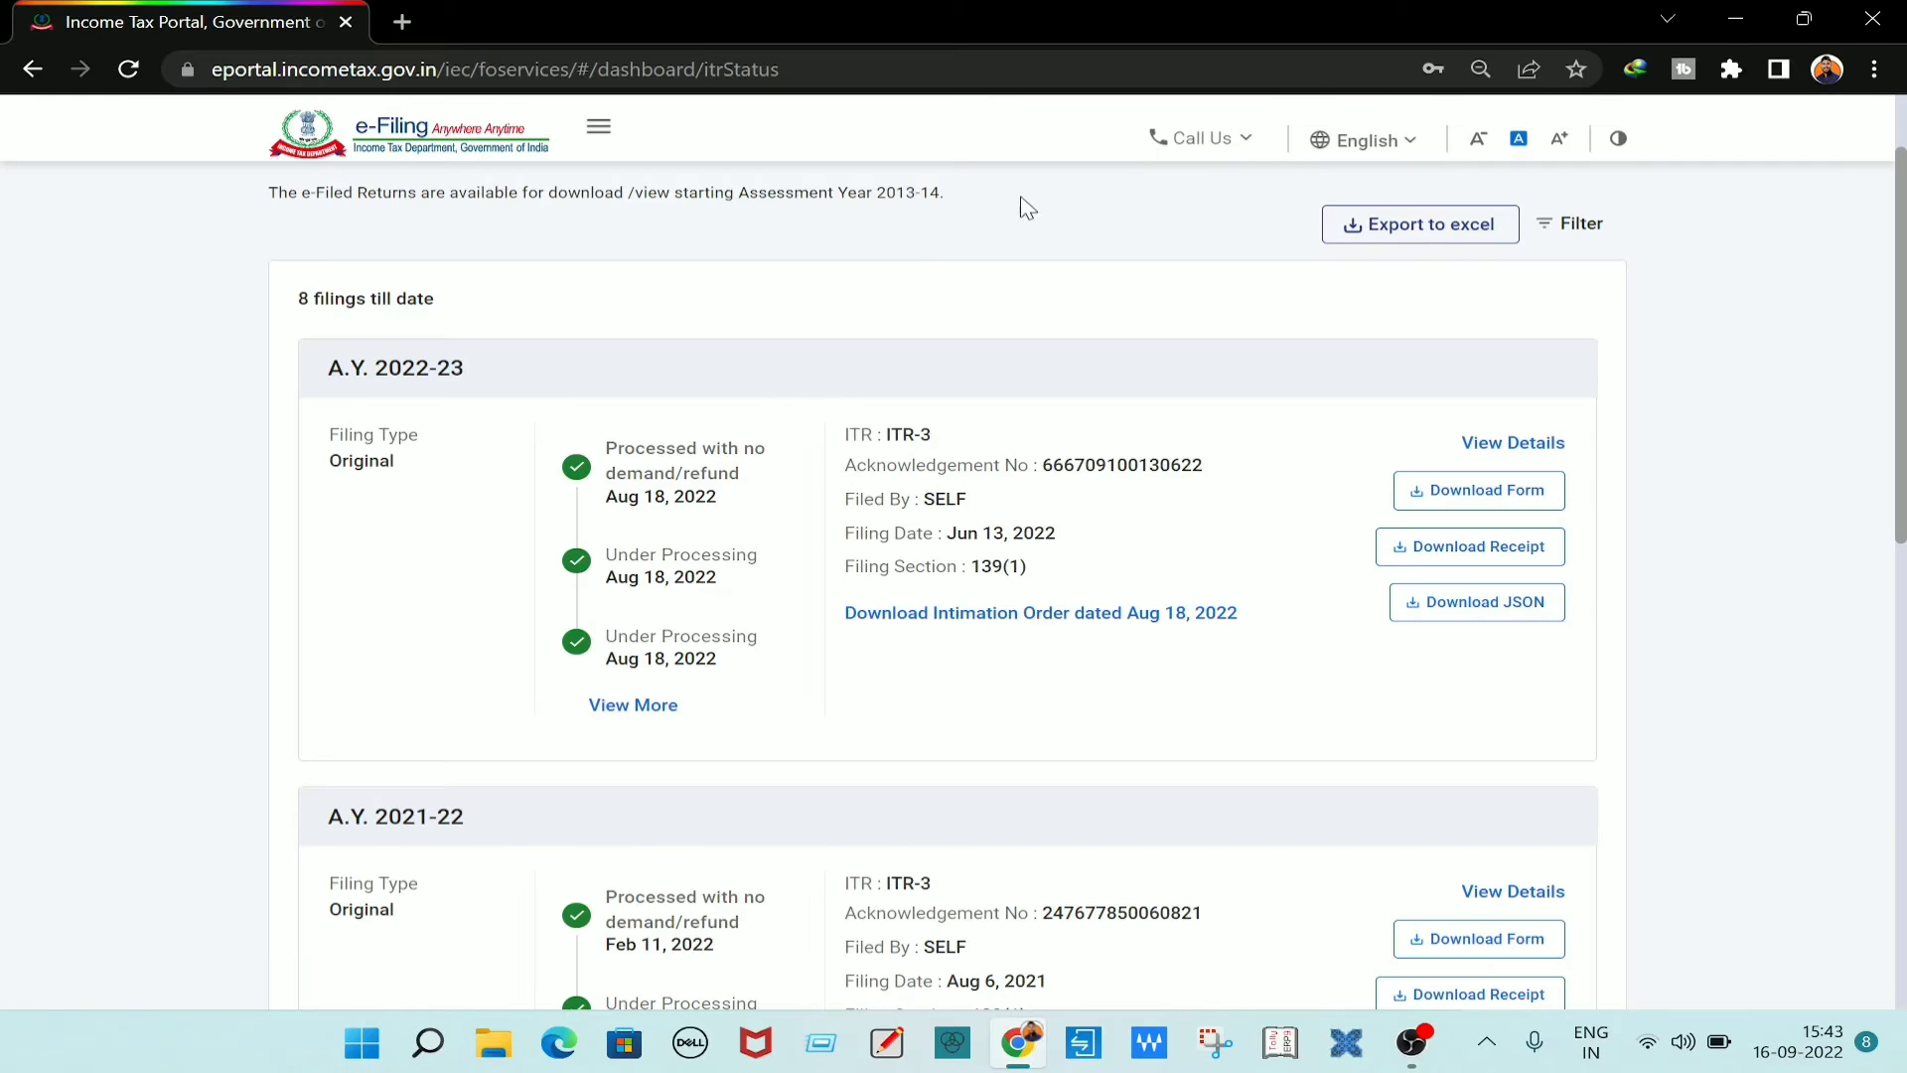
scroll(953, 260, "up", 2)
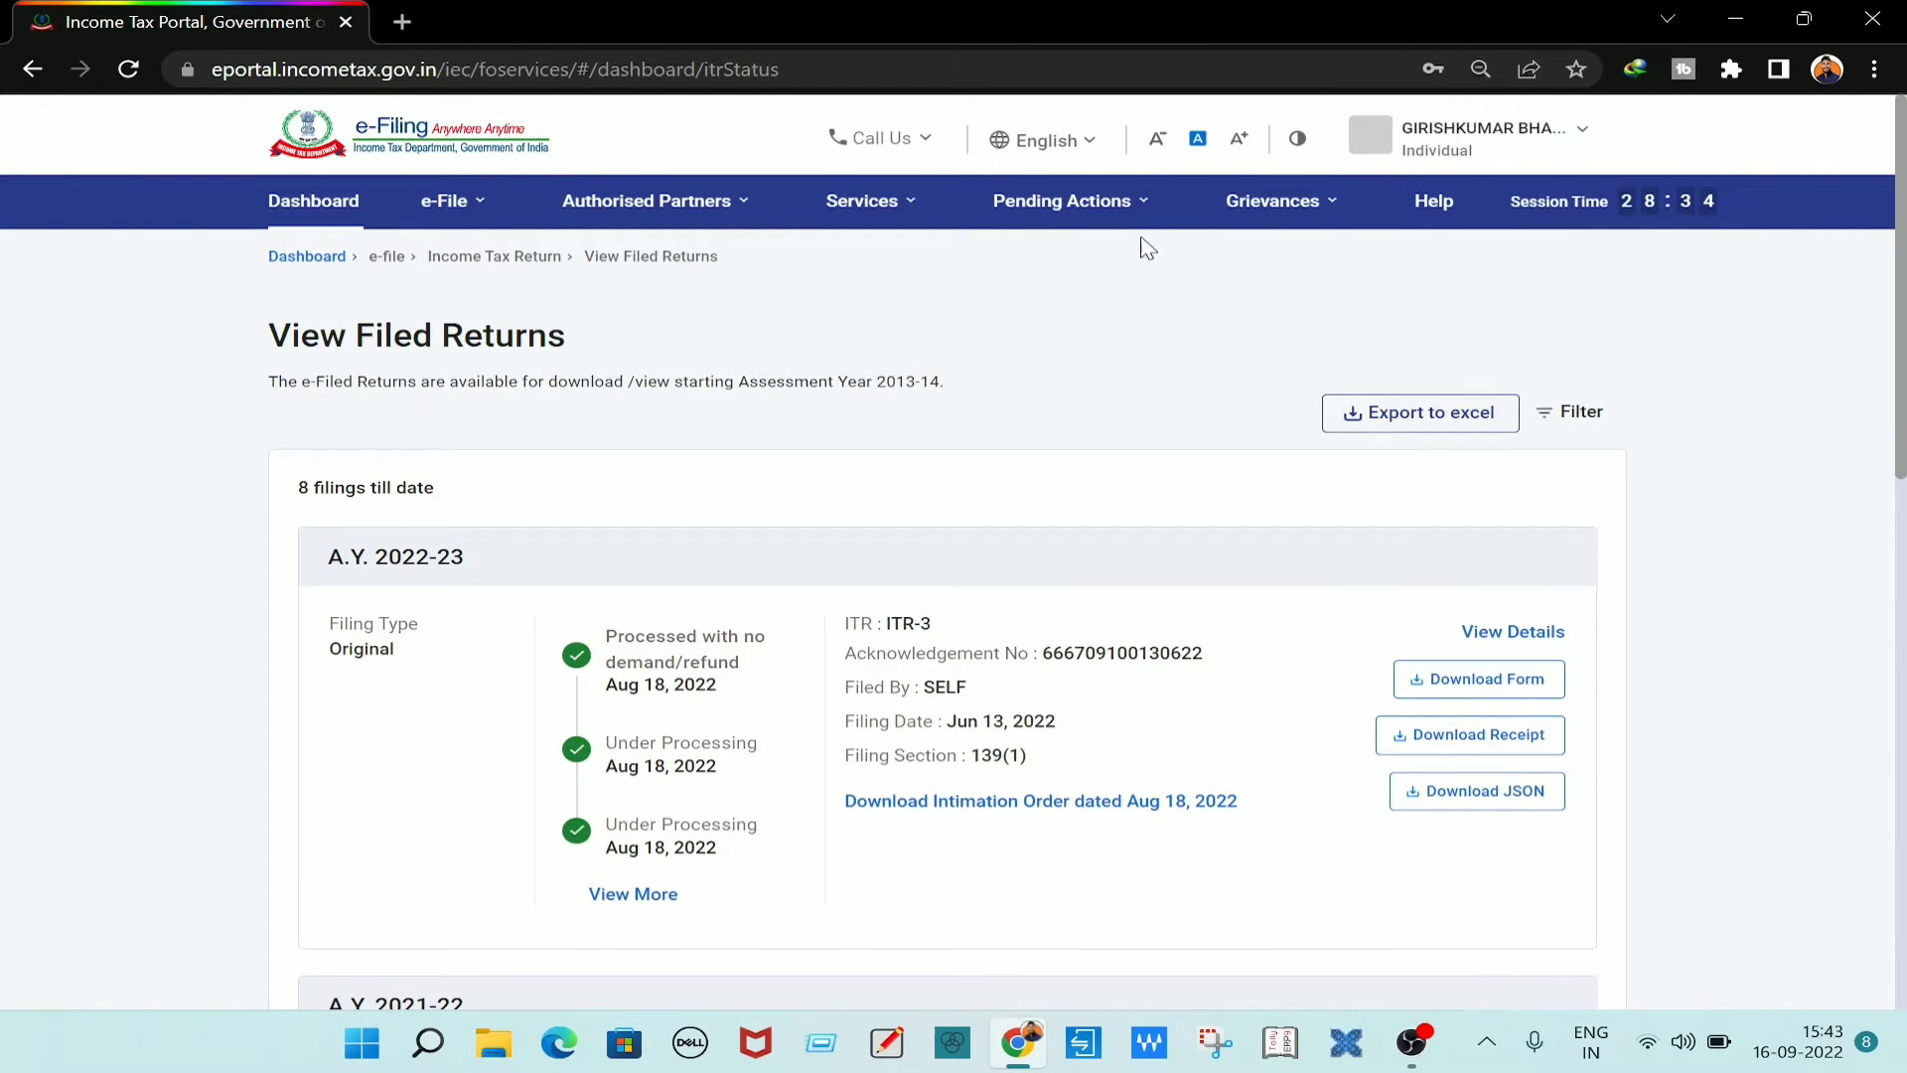
left_click(1527, 150)
left_click(1519, 316)
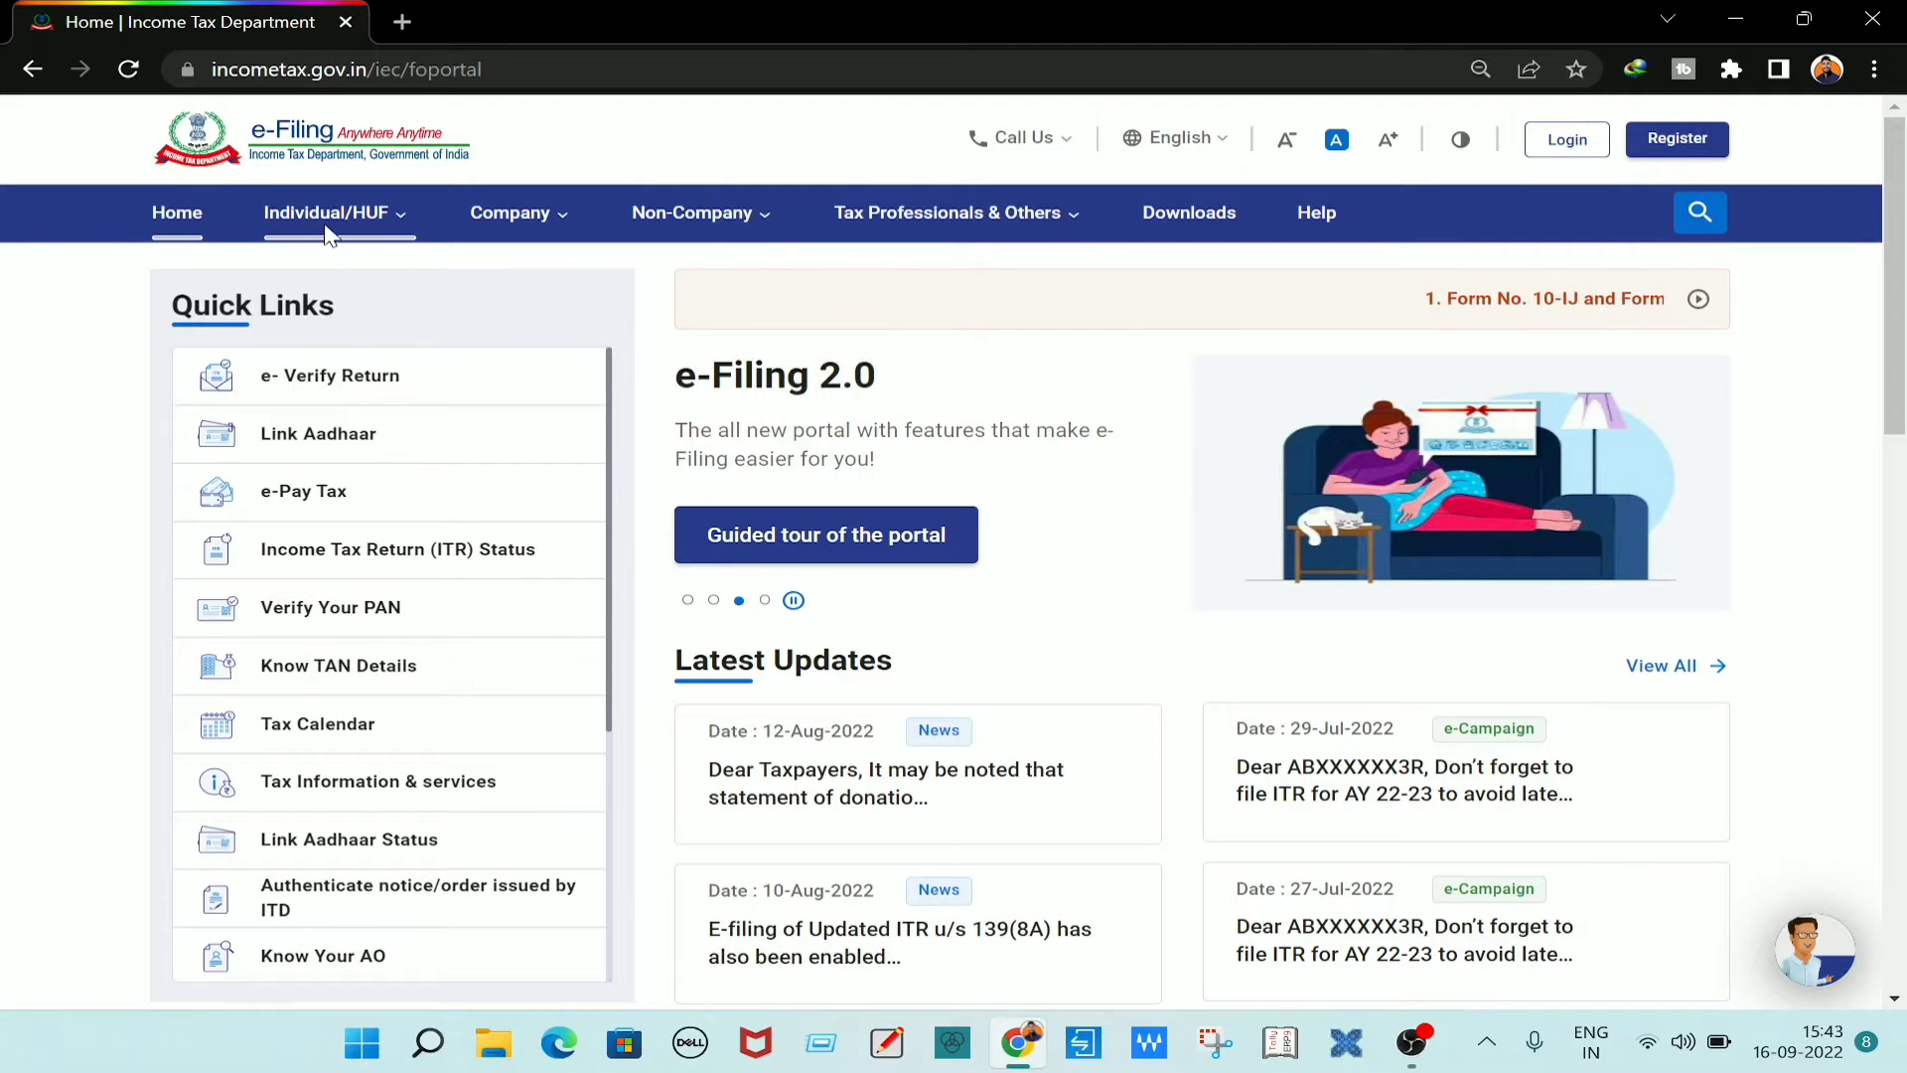
Look up the A.Y. 2022-23 Common Offline Utility (ITR 1 to ITR 4) among the portal's downloads, and close the browser.
left_click(1220, 216)
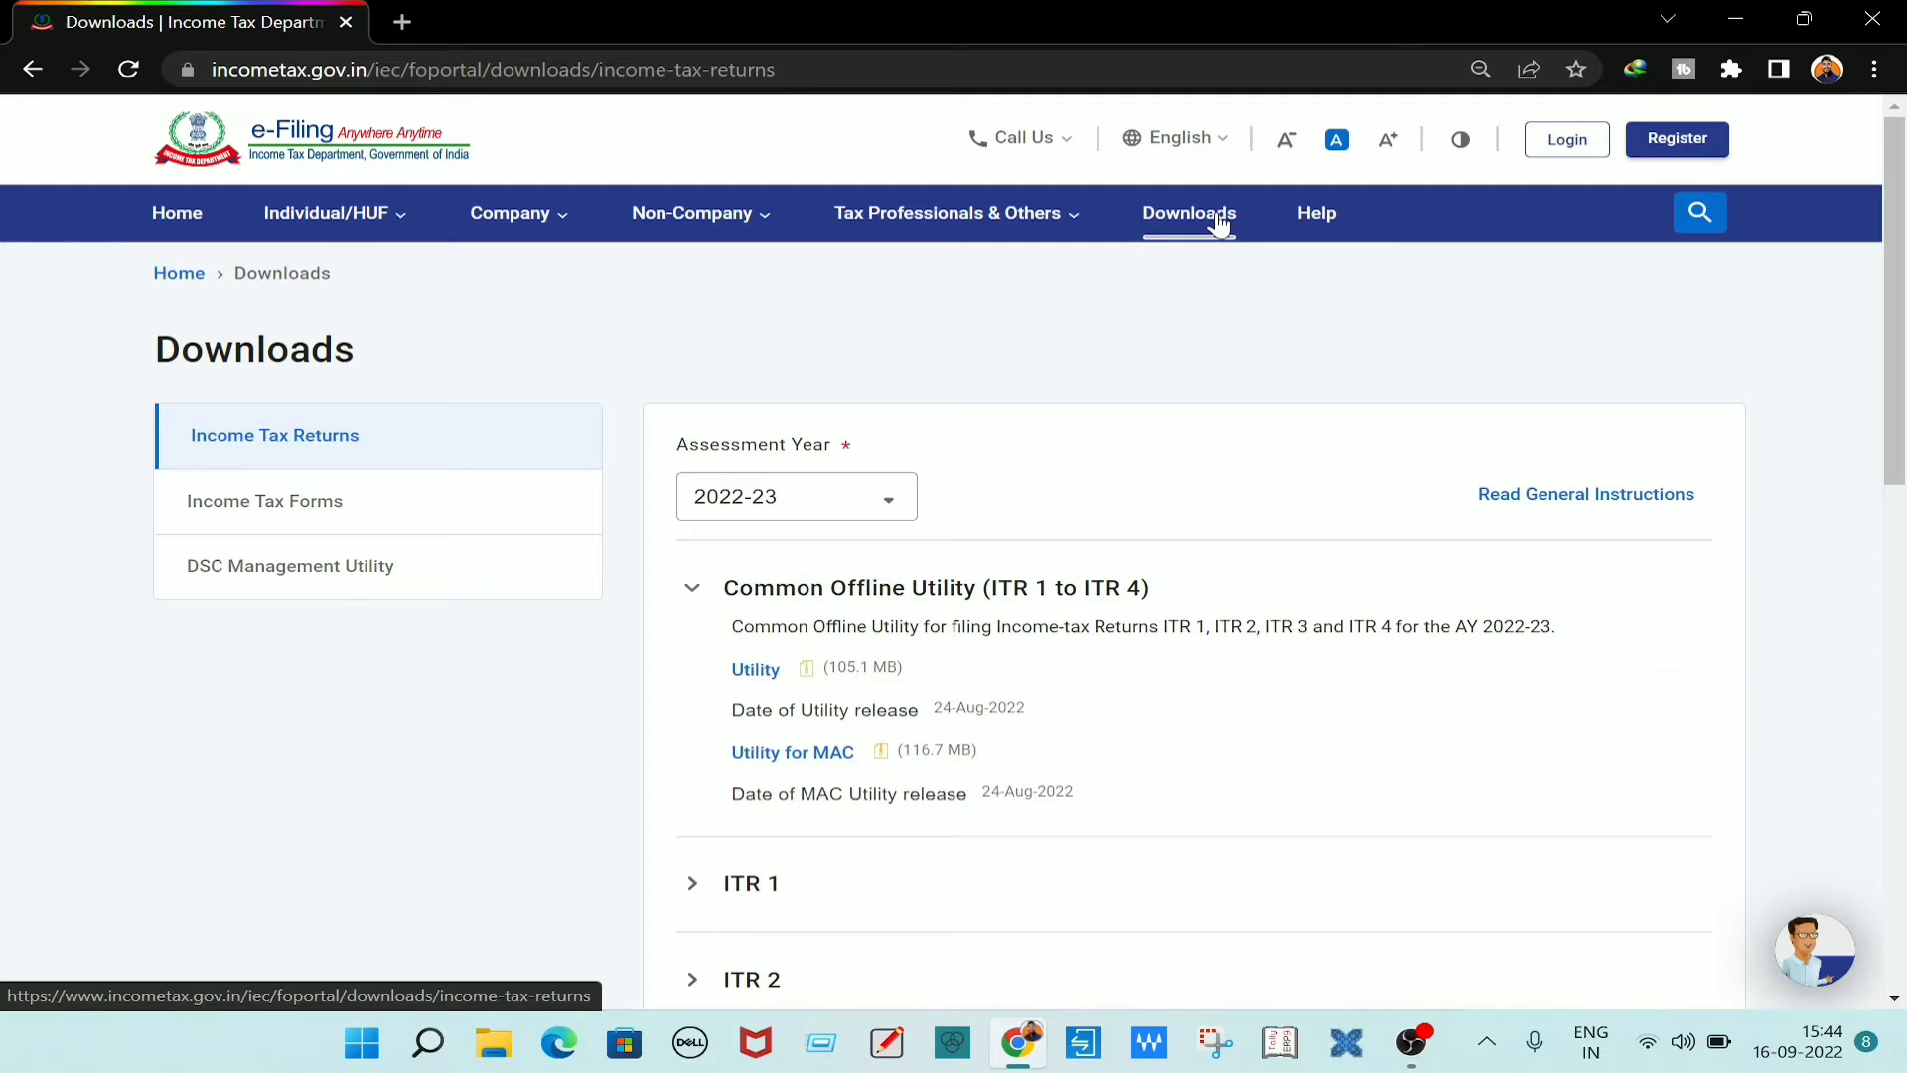
scroll(1390, 373, "down", 1)
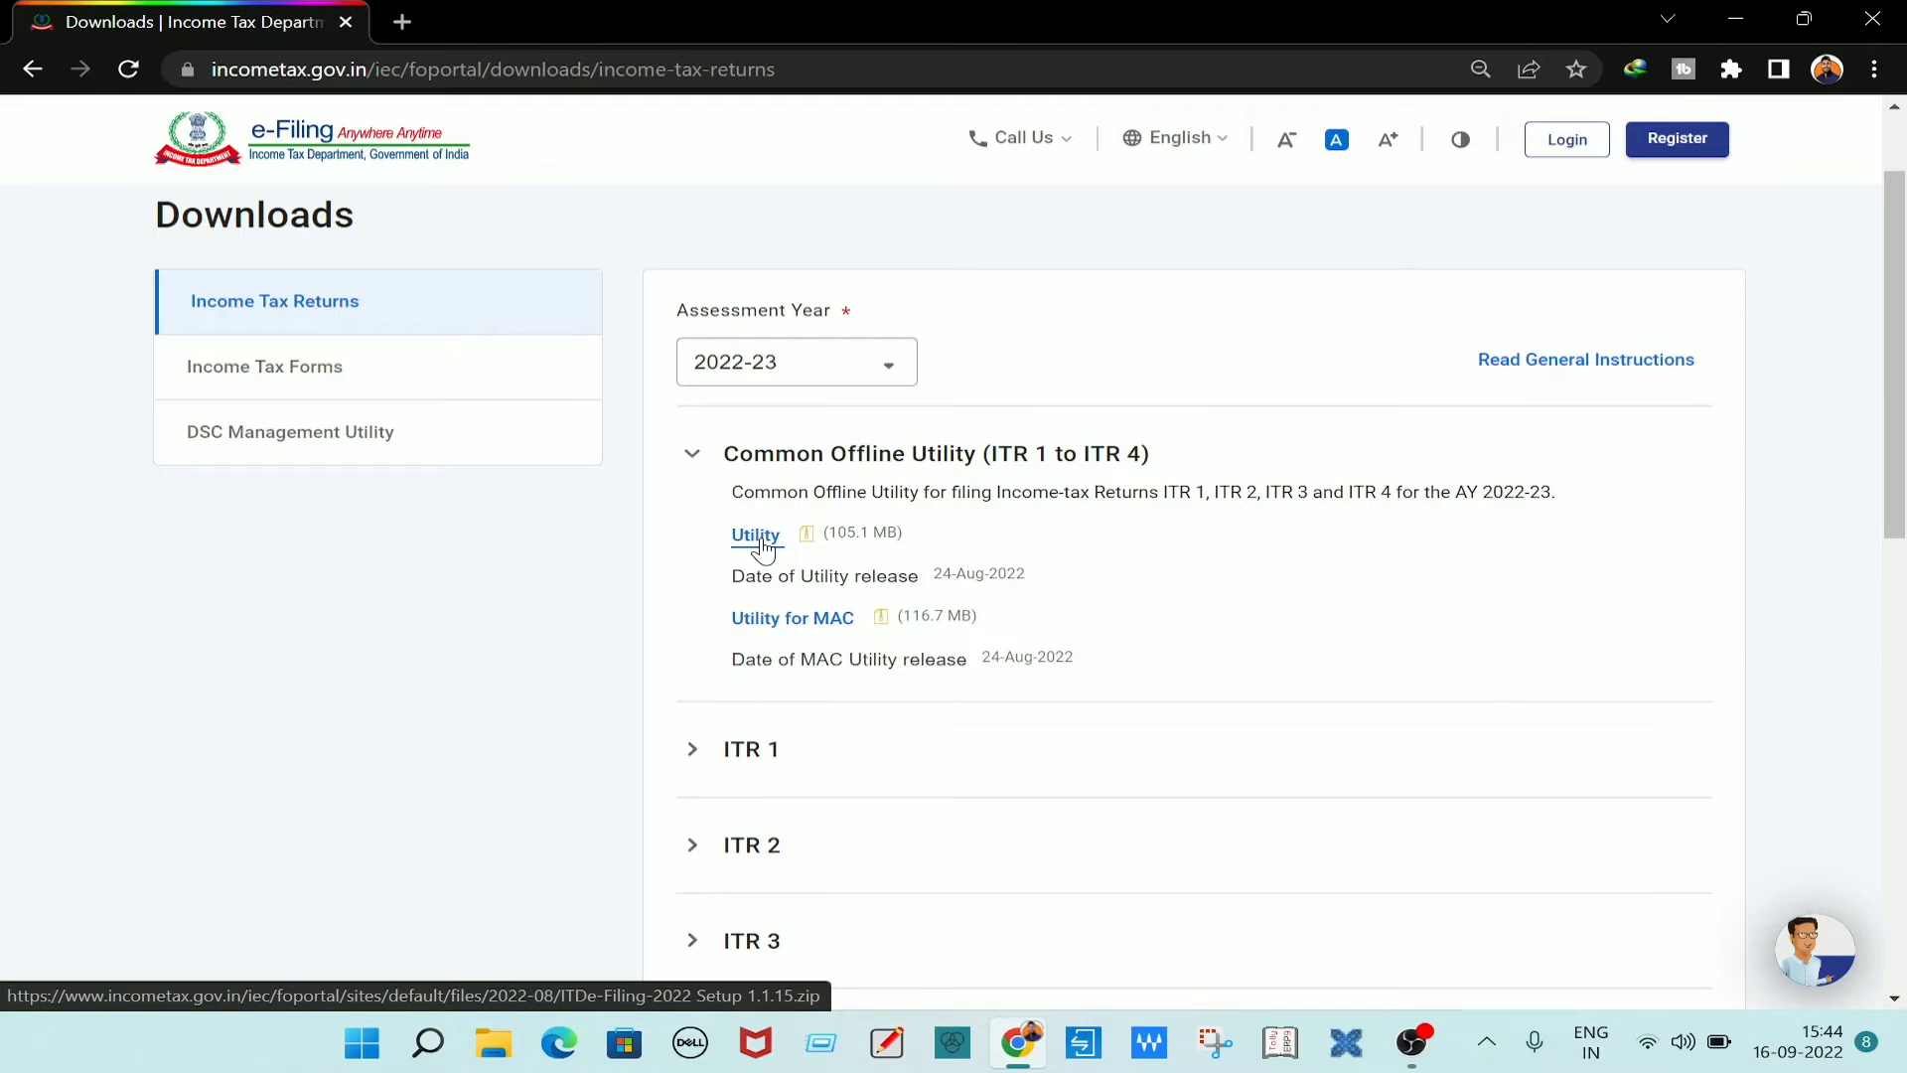
left_click(1877, 18)
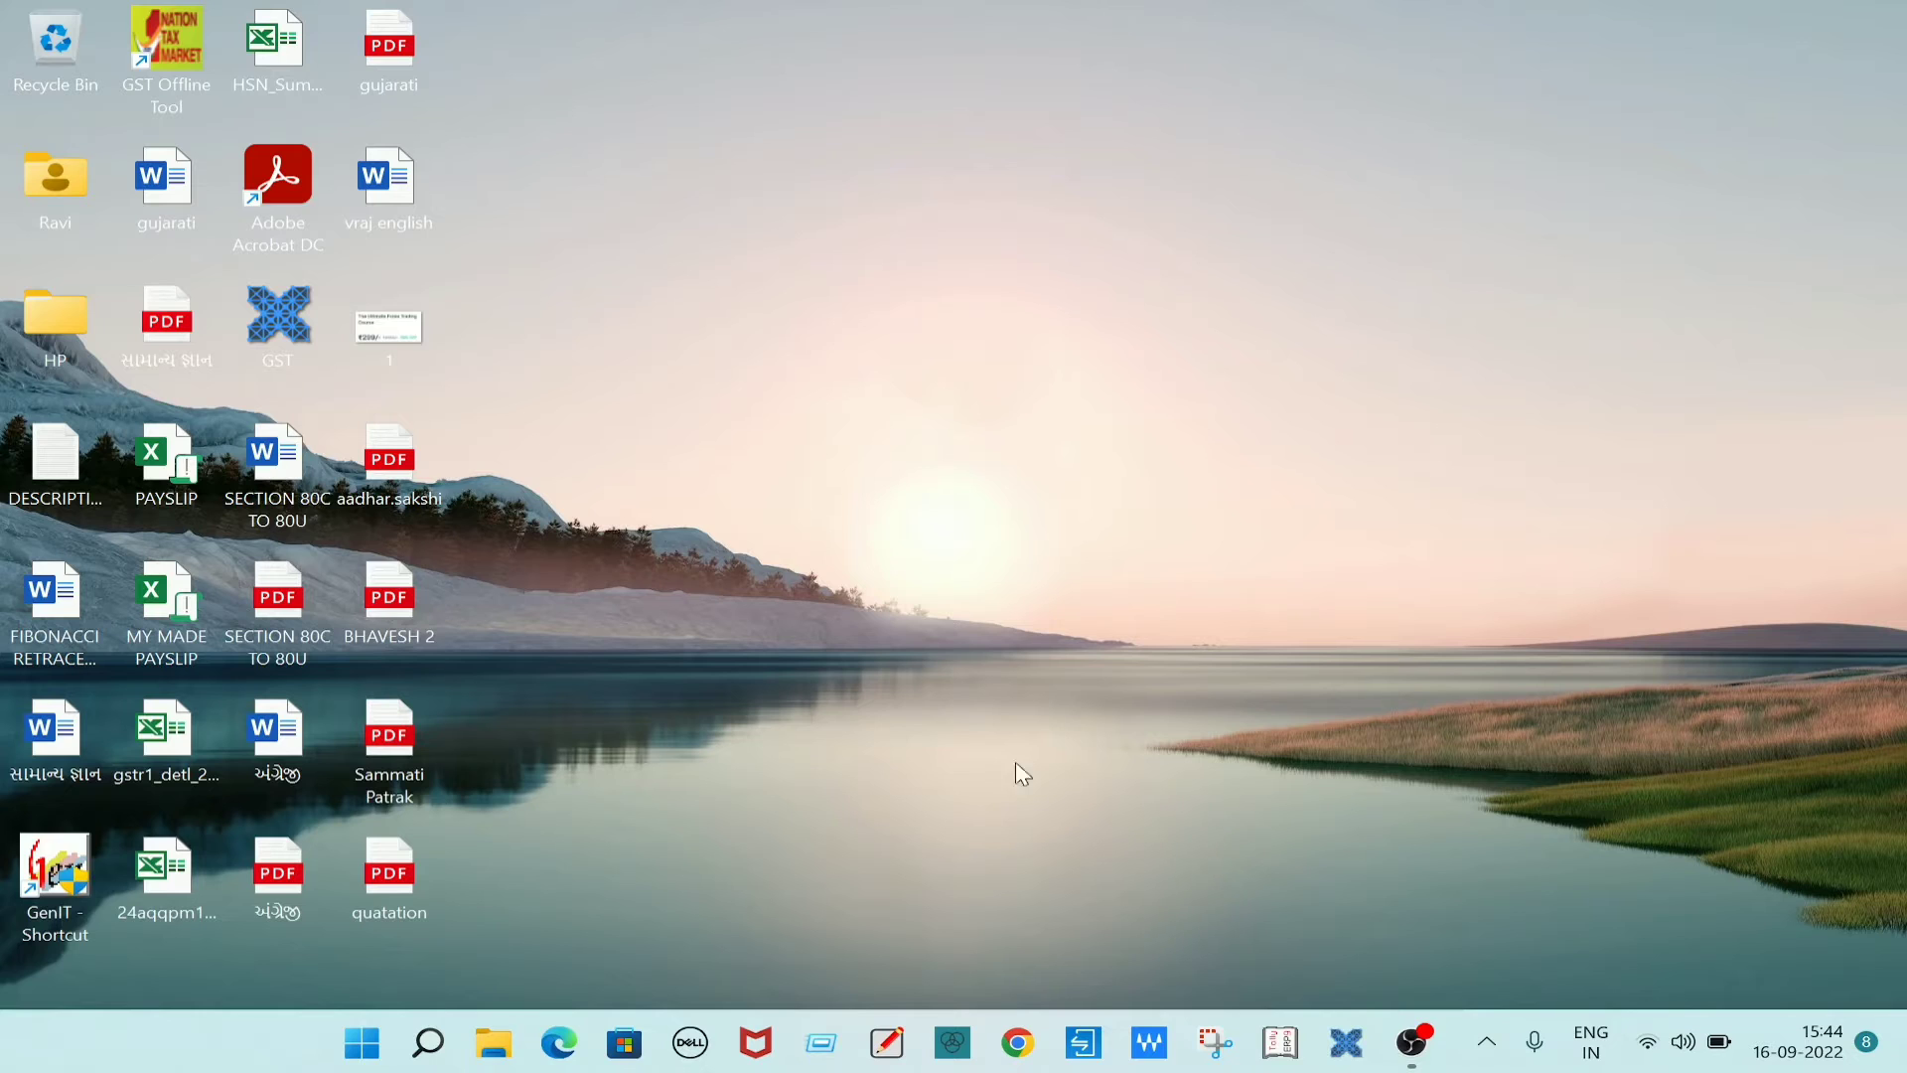
Find and launch the ITDe-Filing-2022 desktop utility, maximize its window and continue to the Income Tax Returns page.
left_click(428, 1042)
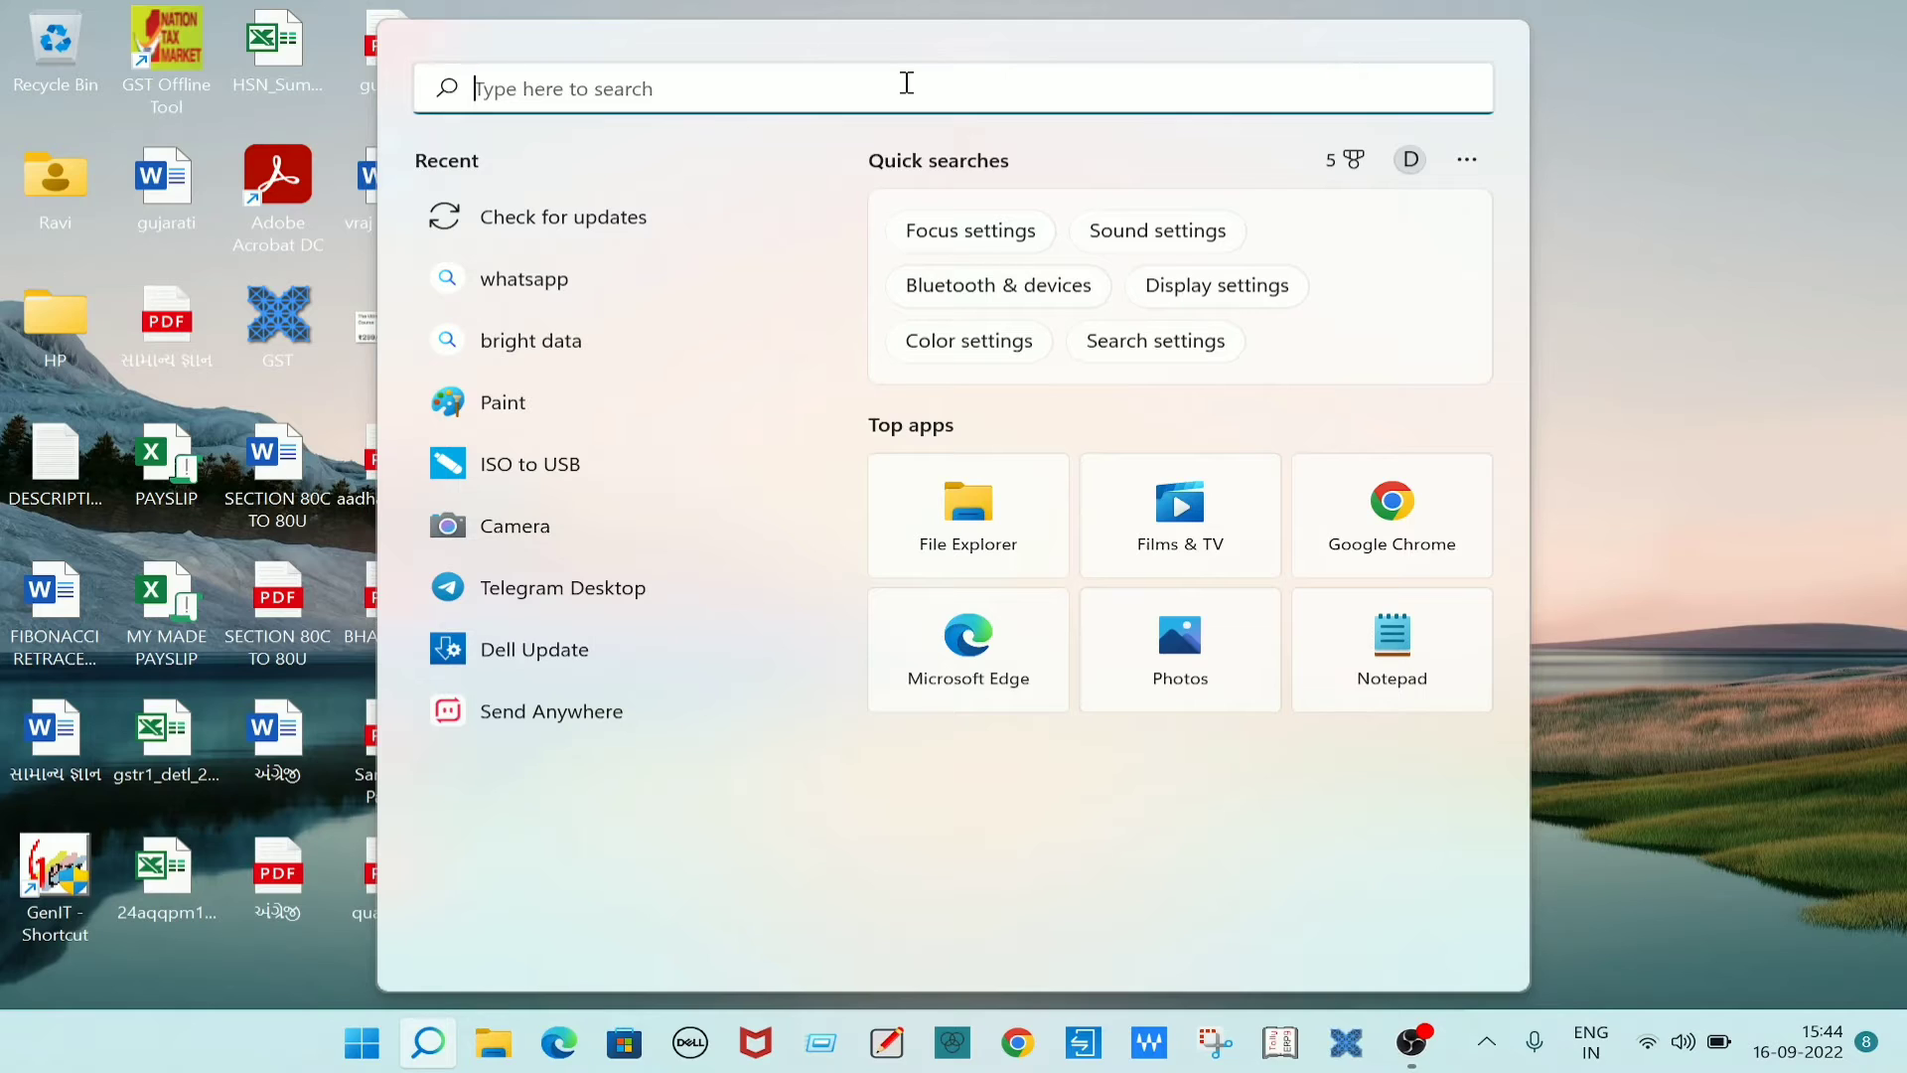
type("itd")
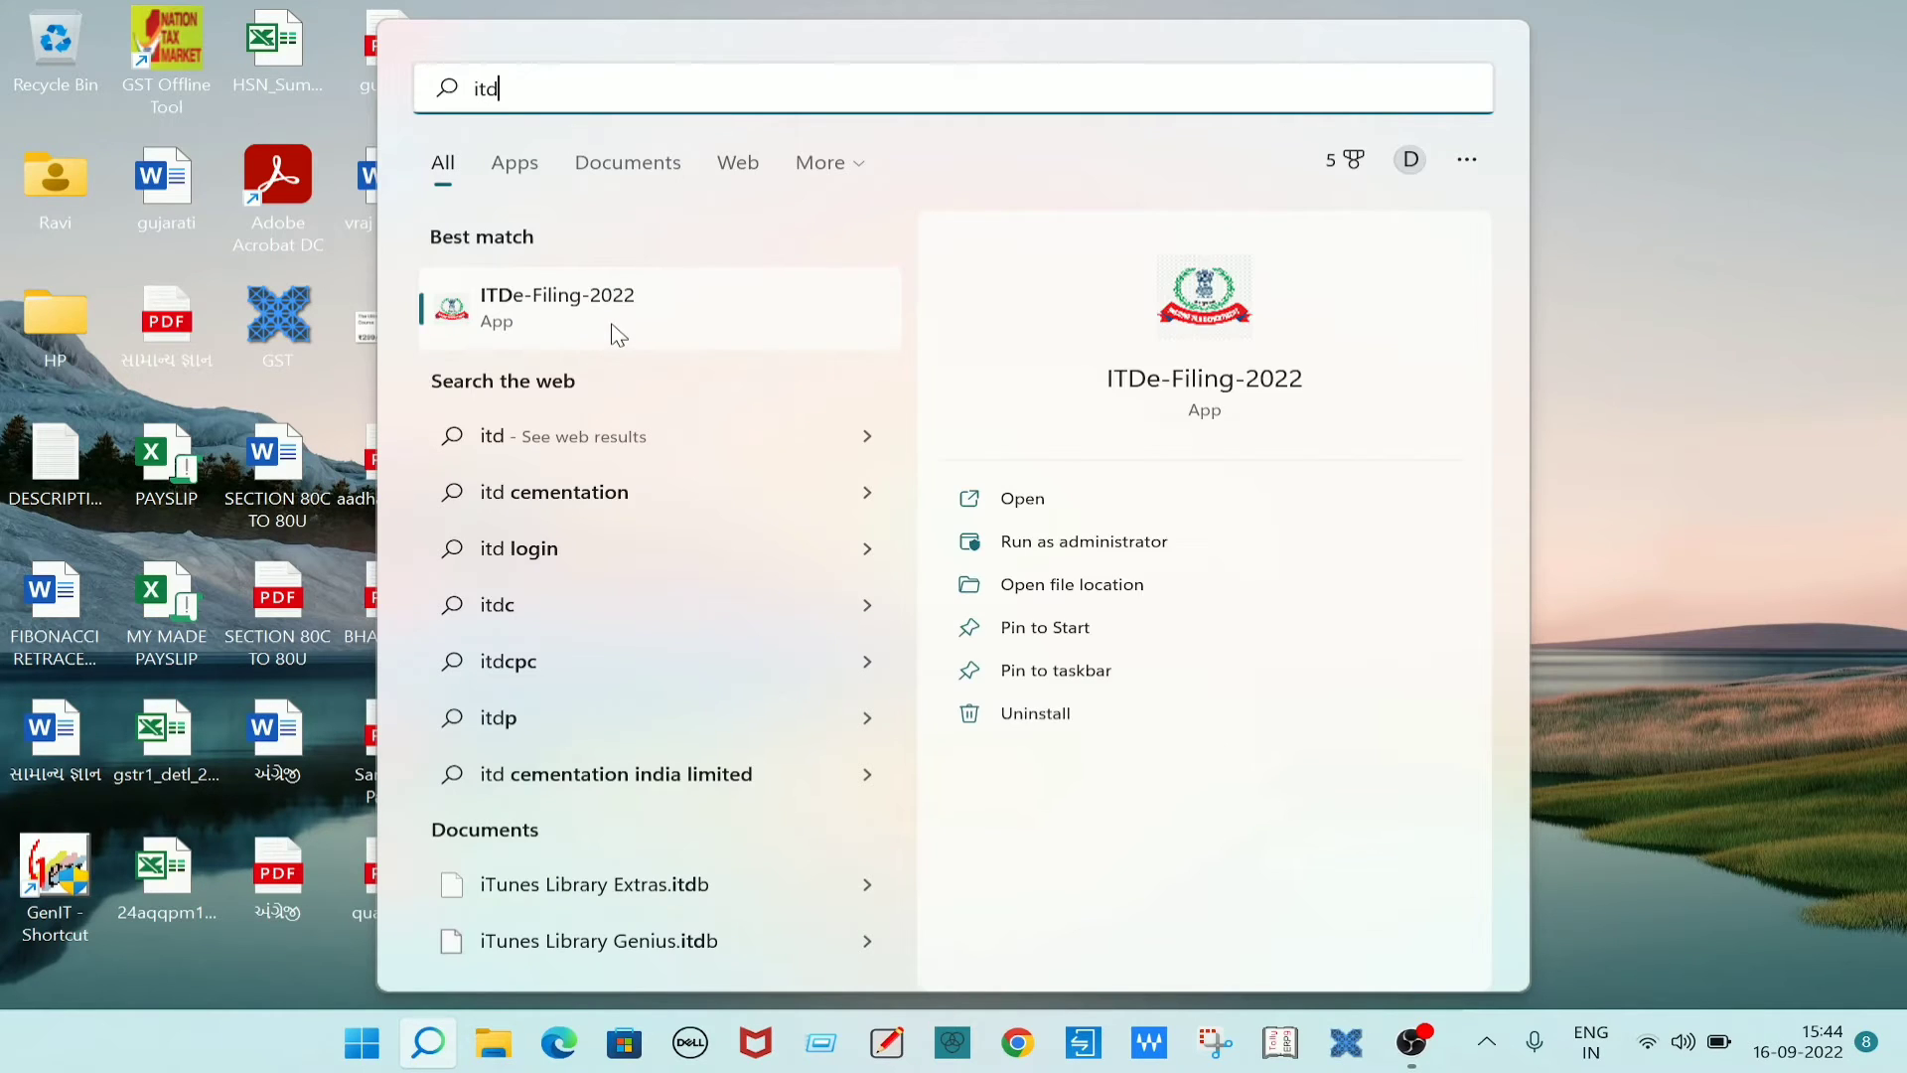
left_click(1047, 498)
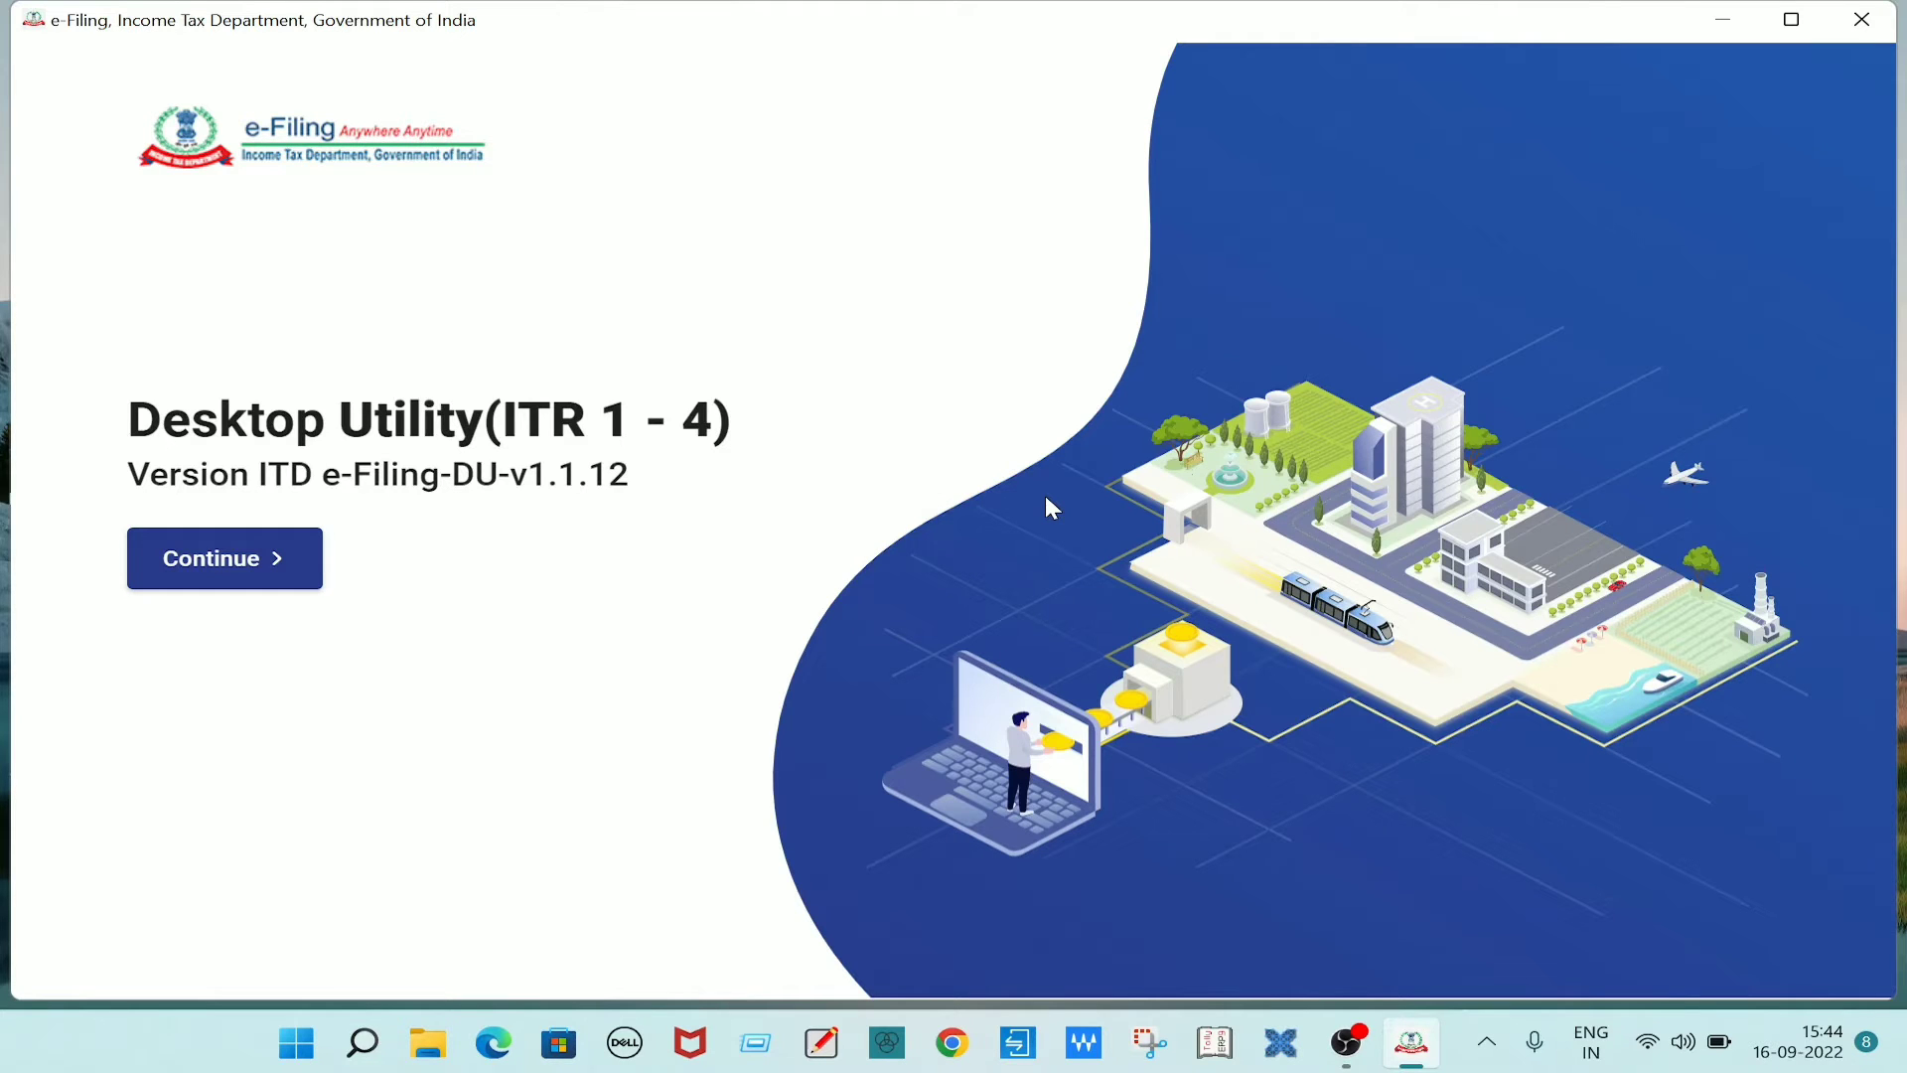
left_click(1797, 27)
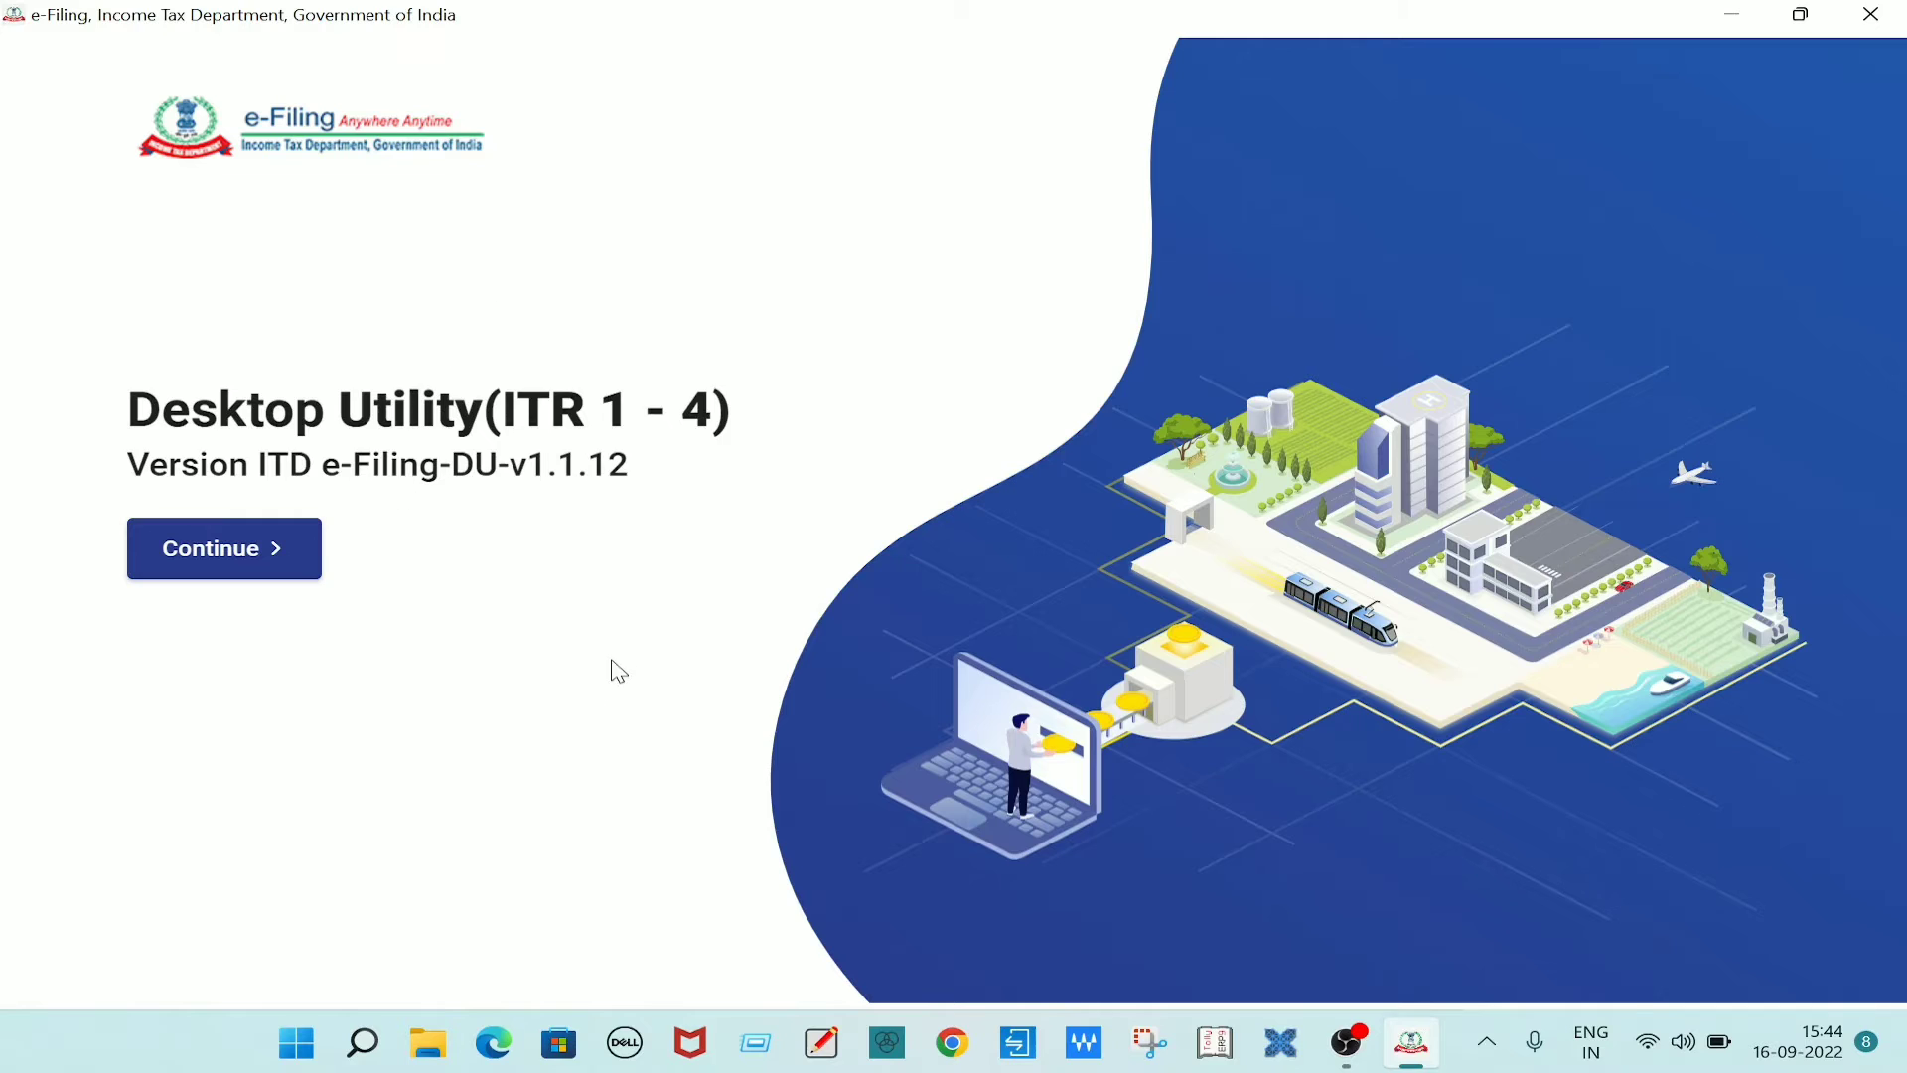
left_click(249, 550)
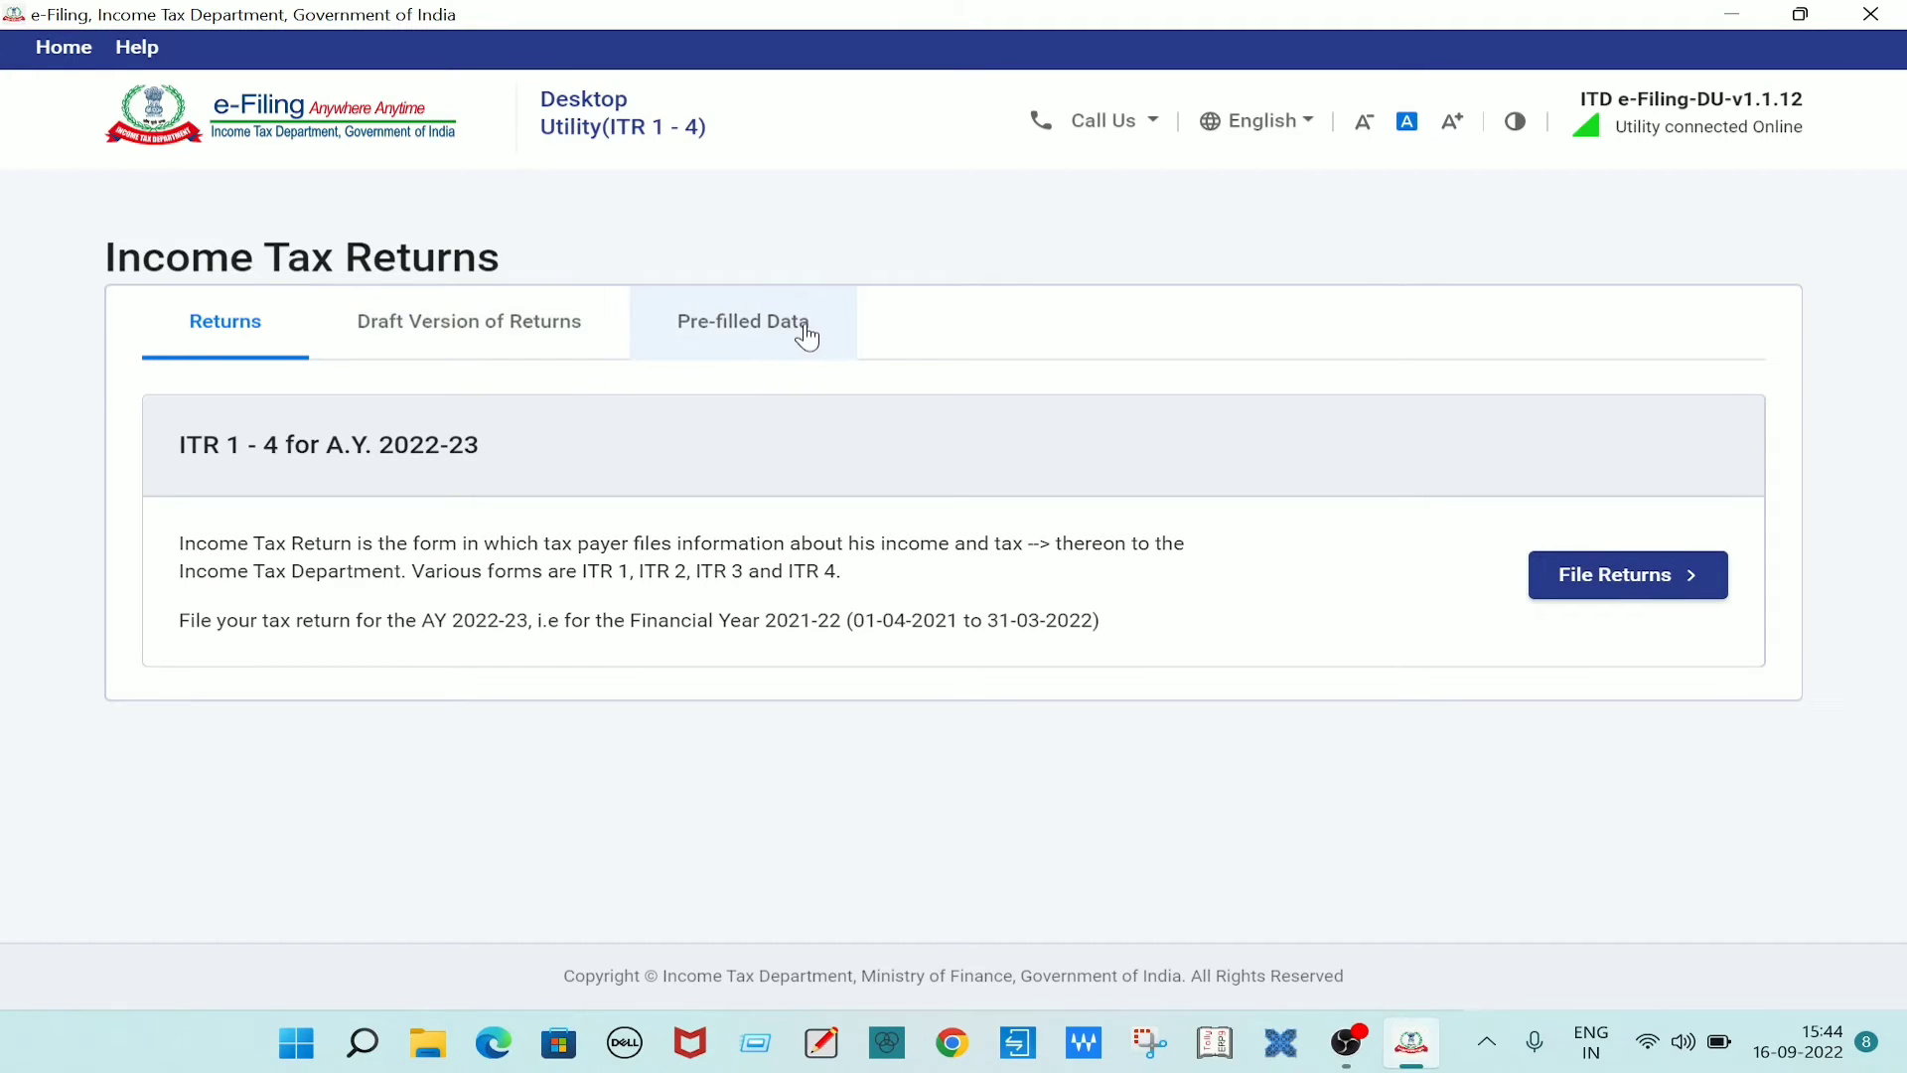
Check the utility's pre-filled data and draft versions of returns, and go back to the Returns section.
left_click(734, 336)
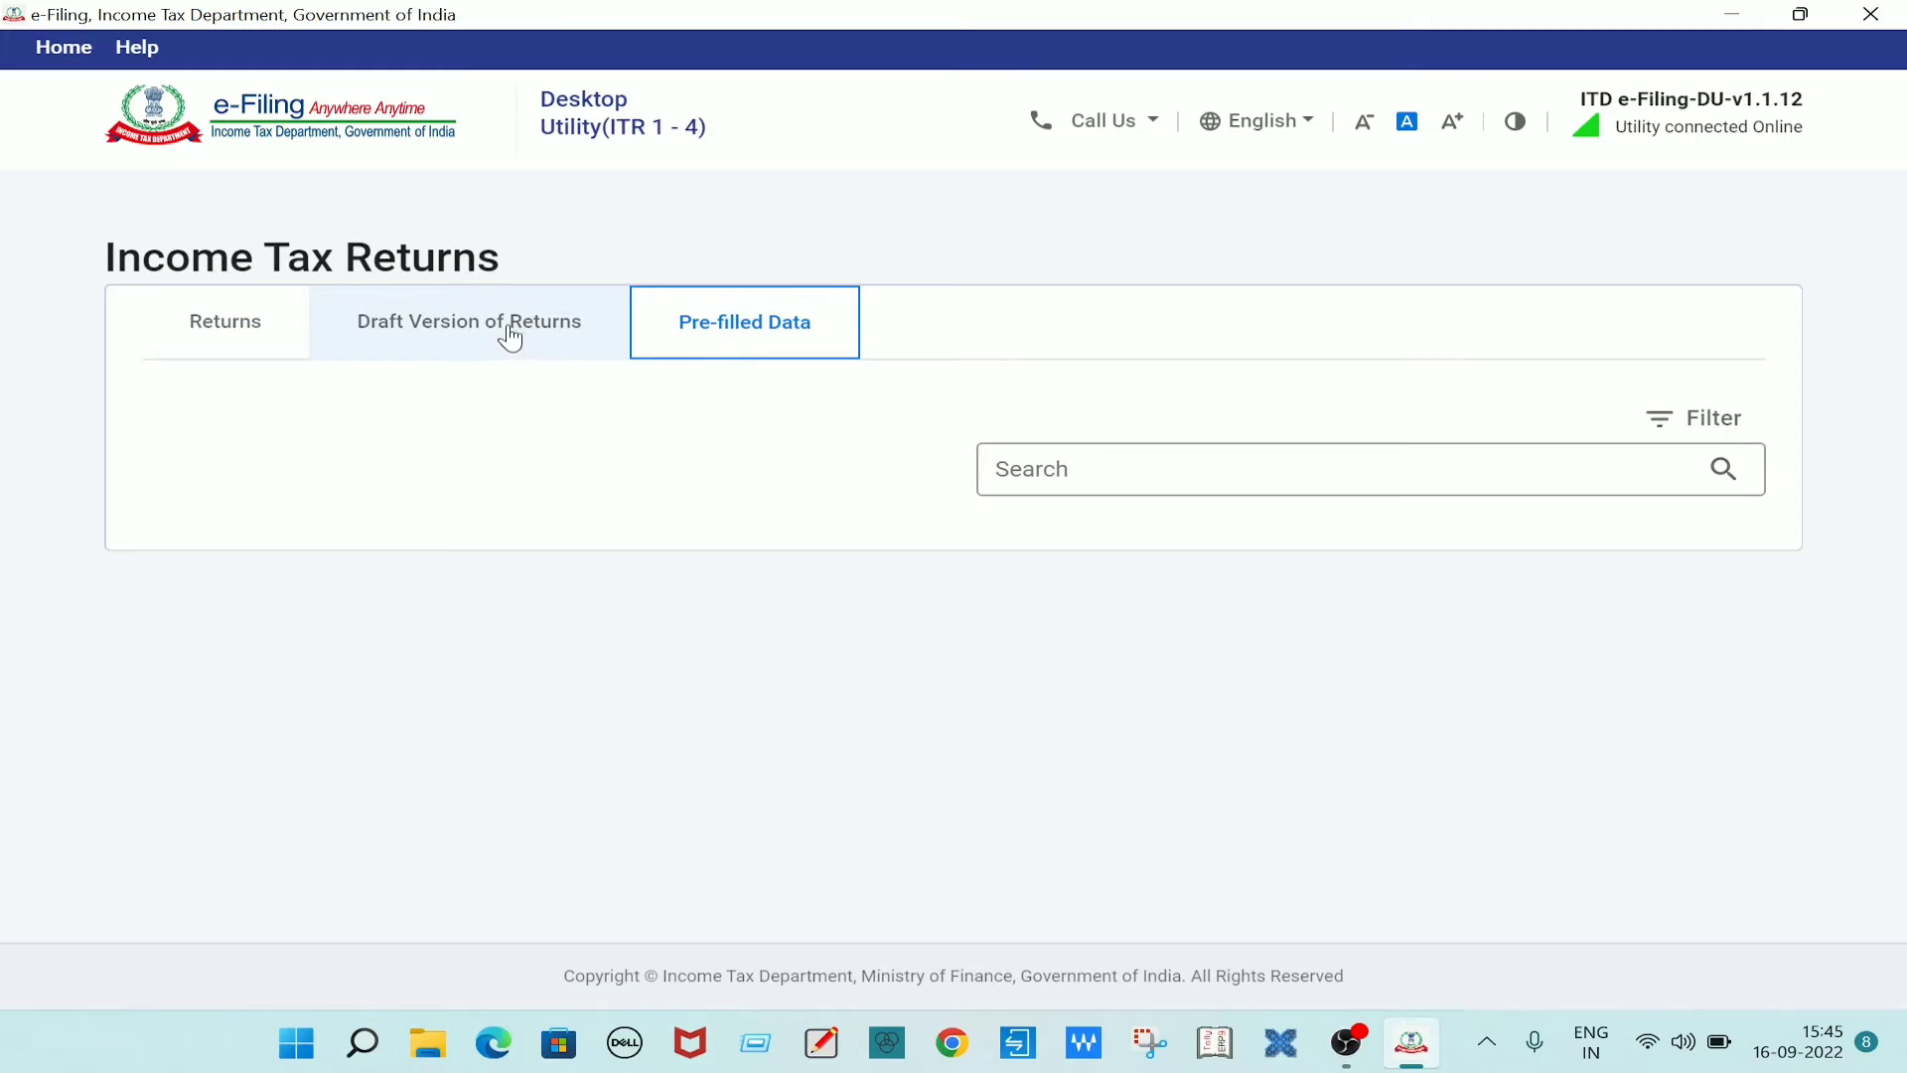
left_click(443, 325)
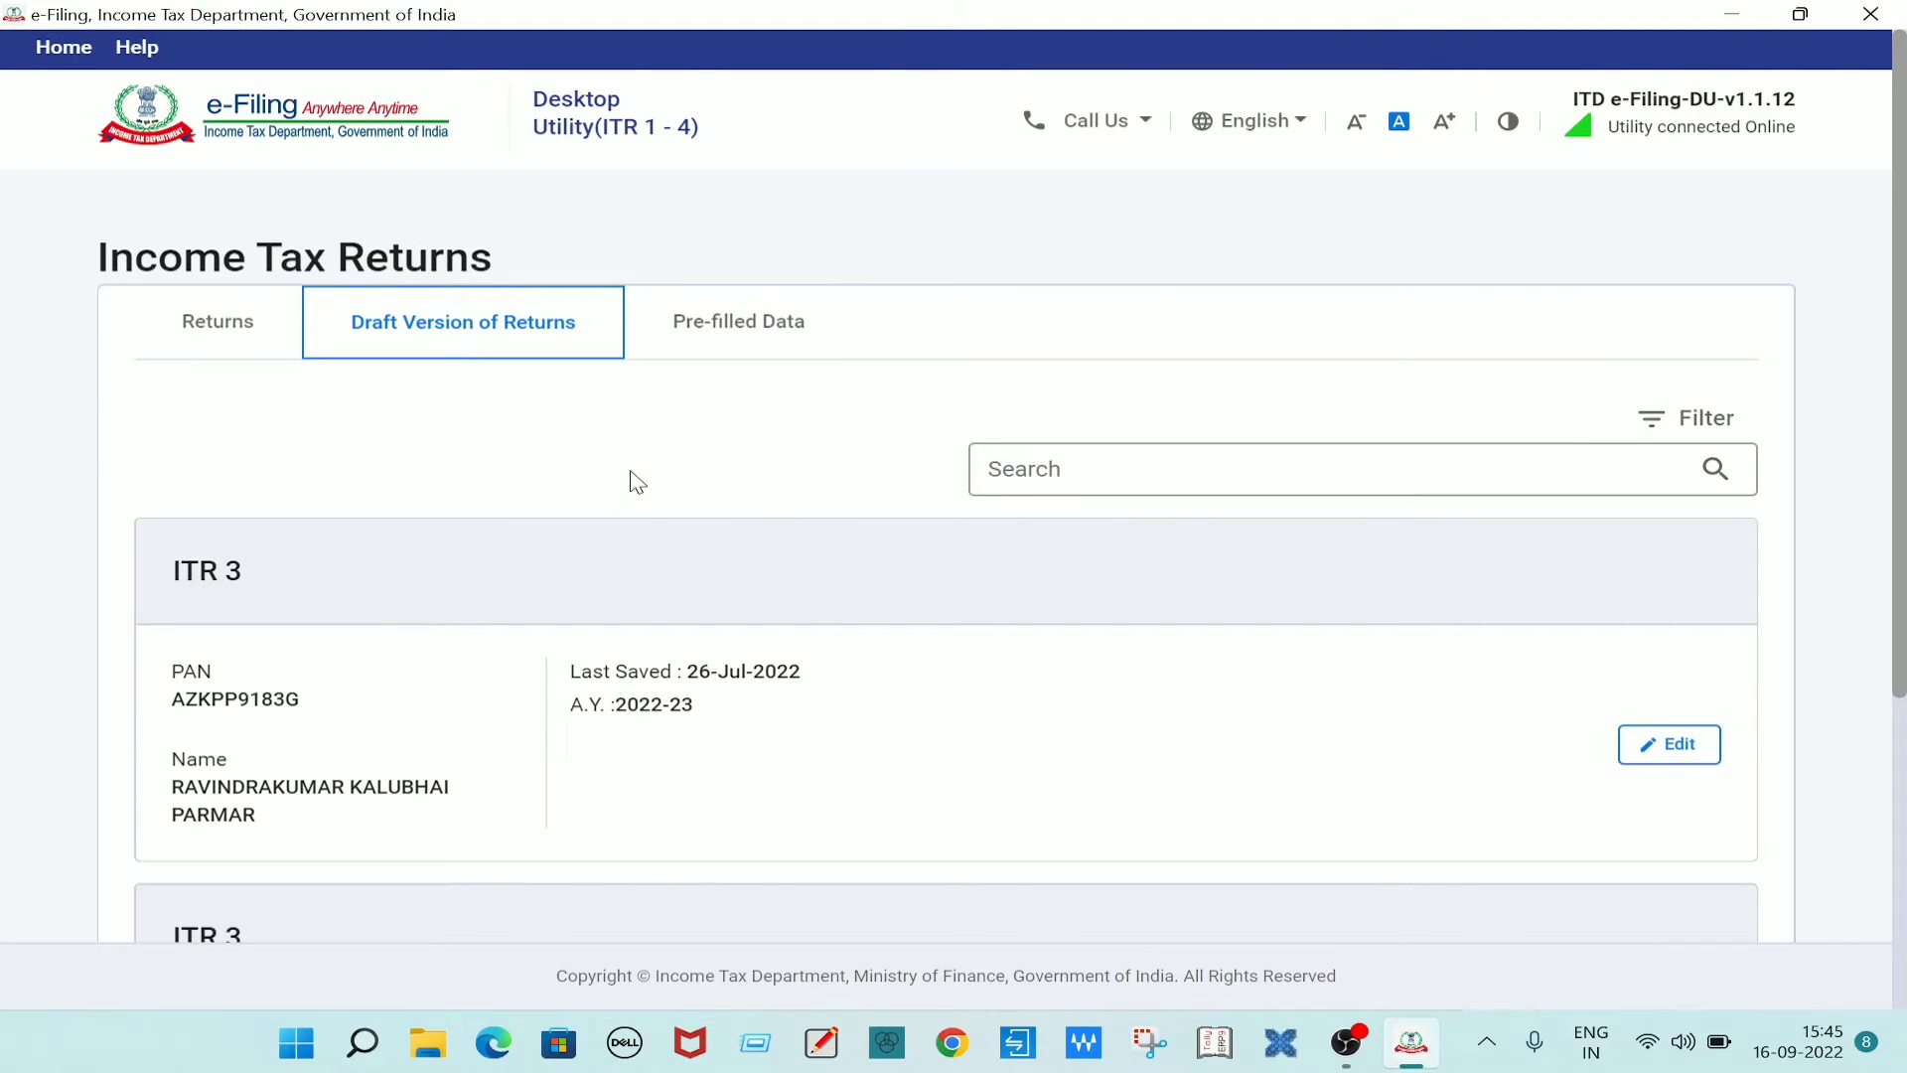
left_click(205, 325)
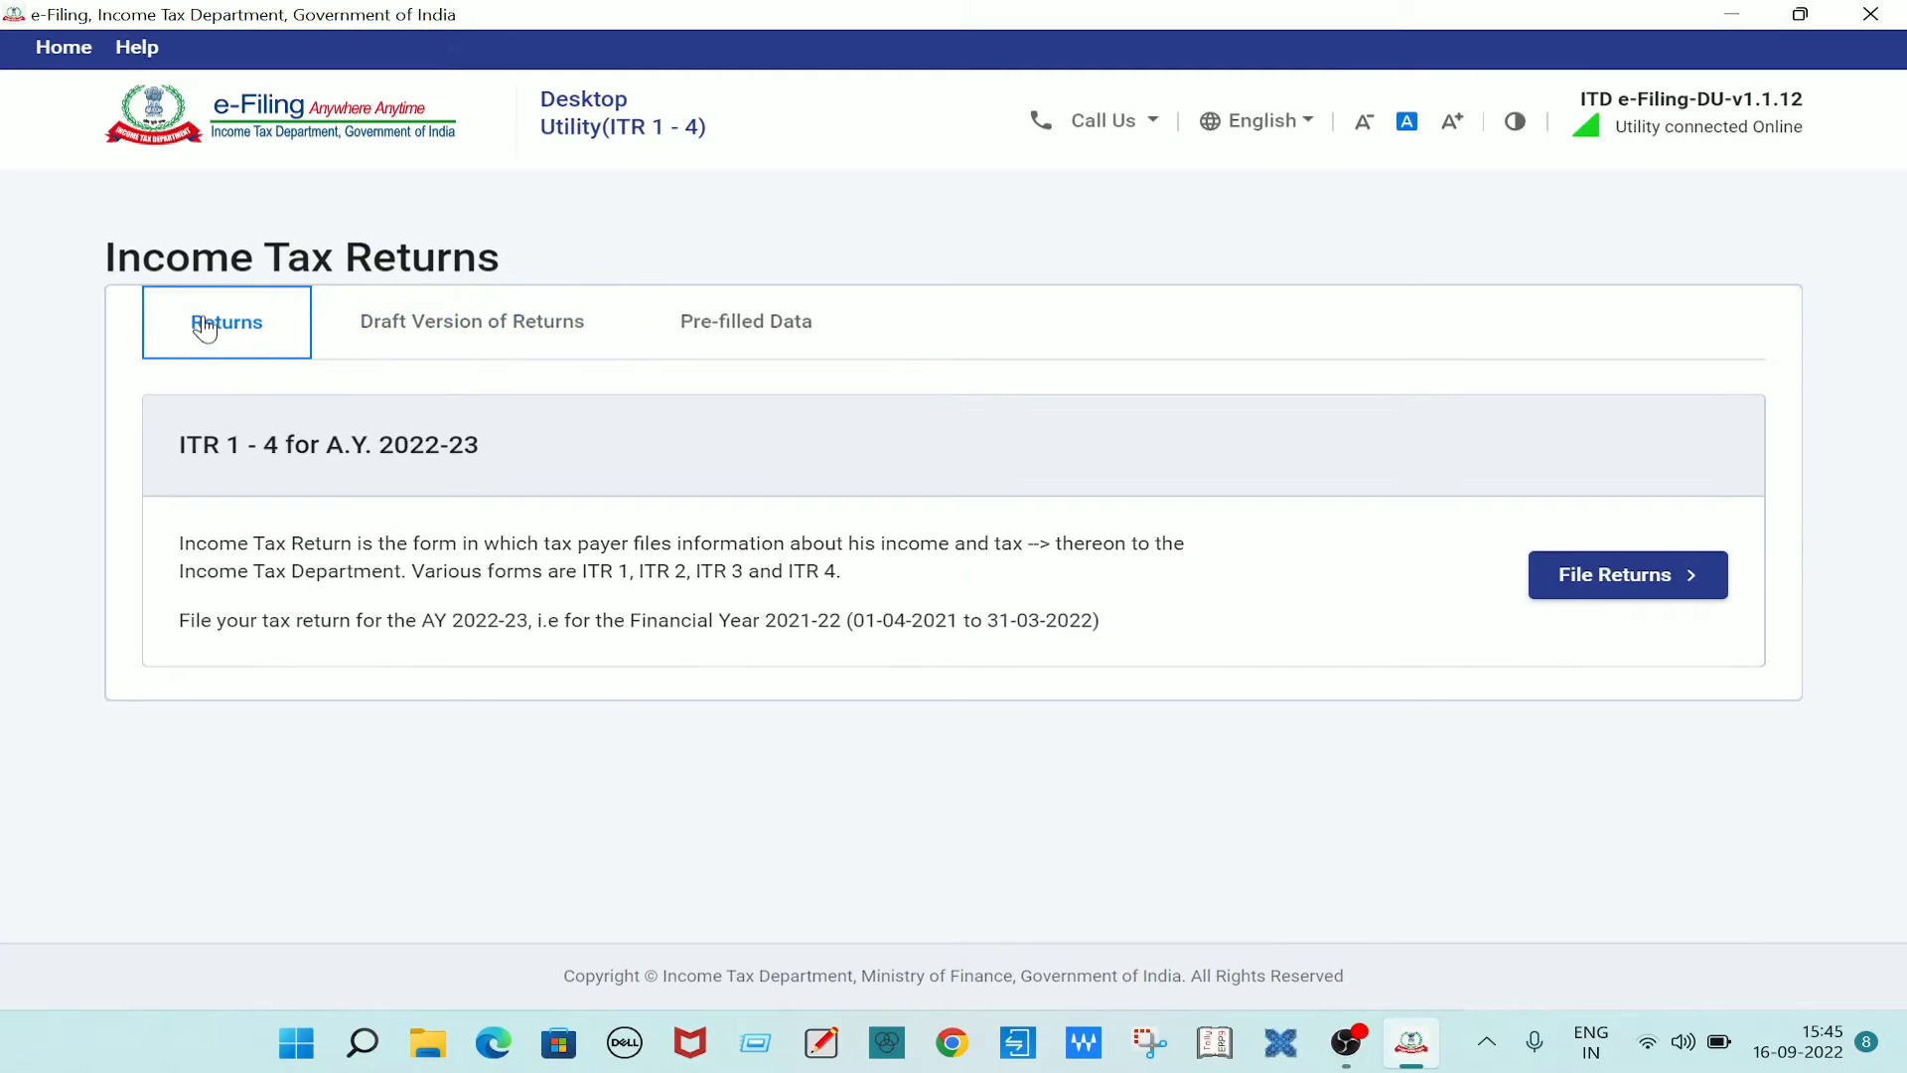
Start filing the A.Y. 2022-23 return by choosing to import a draft ITR filled in online mode or a generated JSON.
left_click(1658, 586)
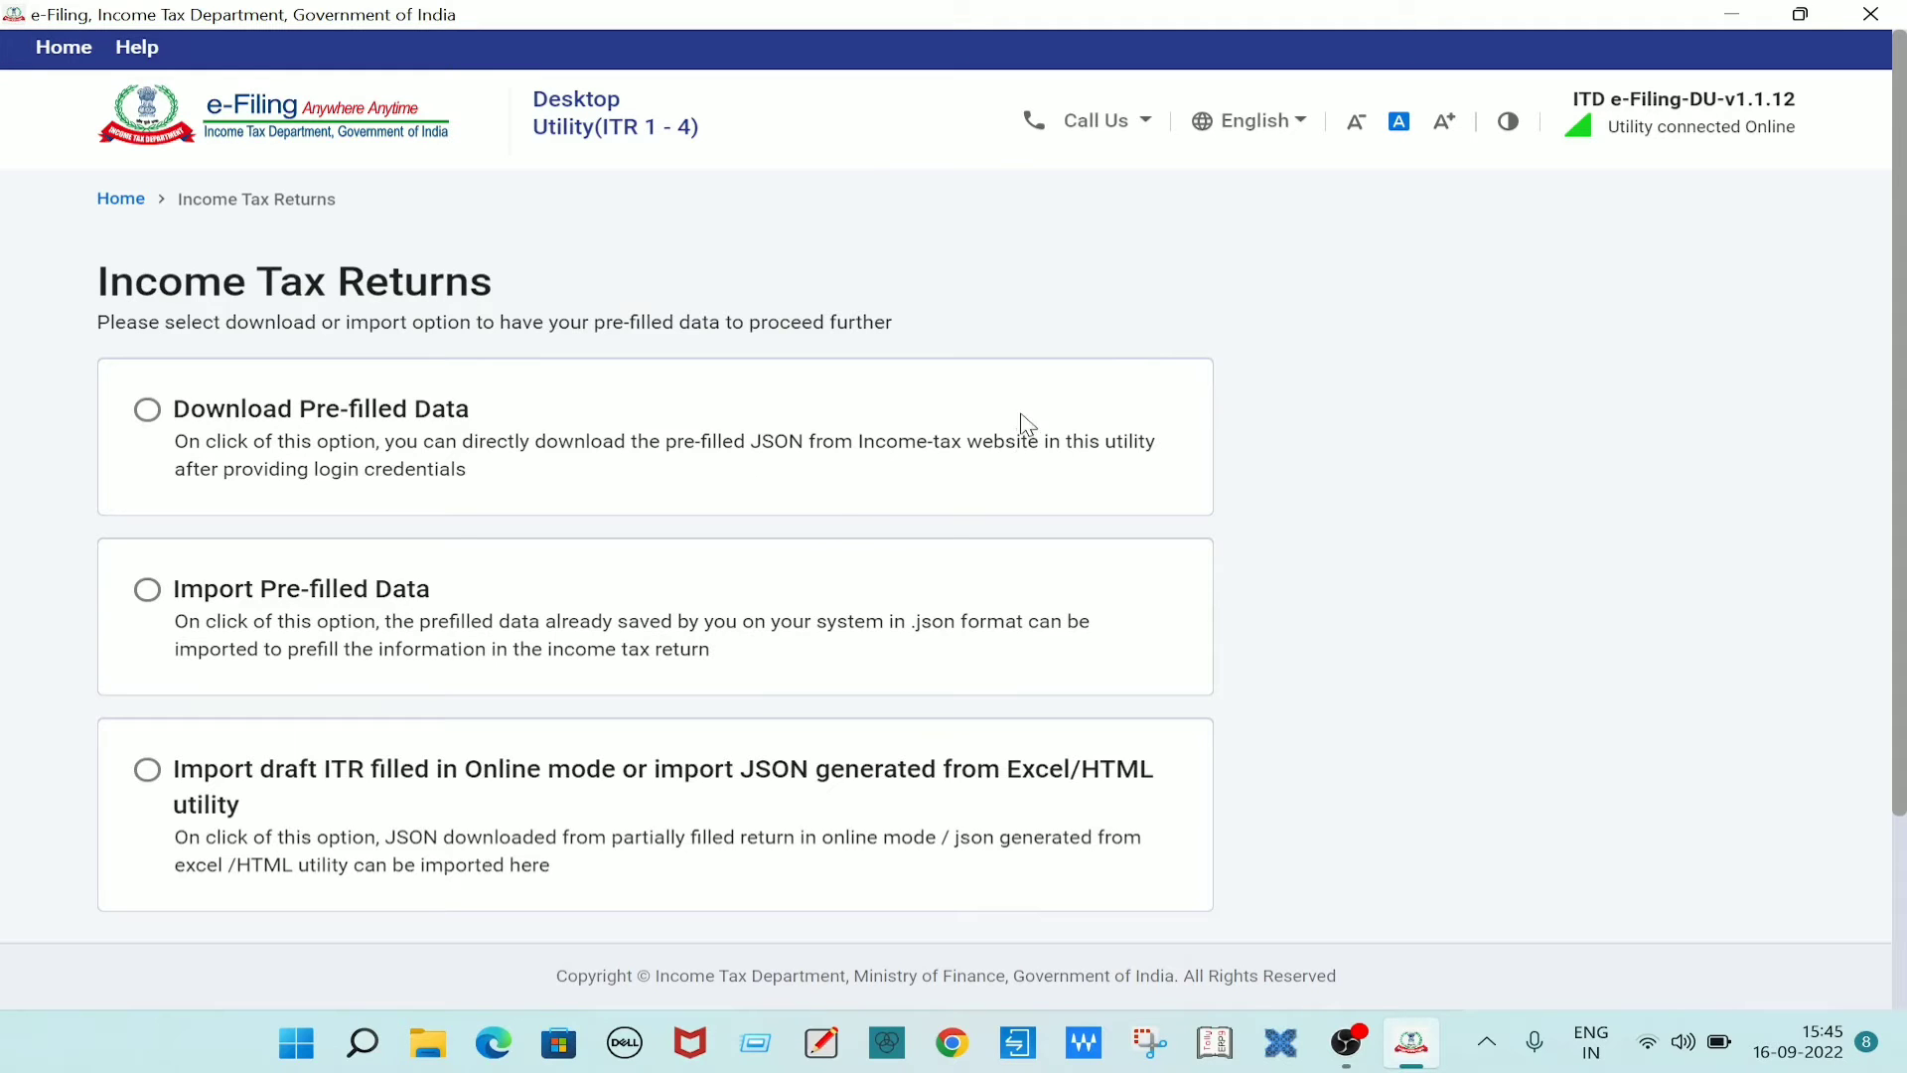
left_click(147, 773)
scroll(1554, 586, "down", 2)
left_click(1131, 763)
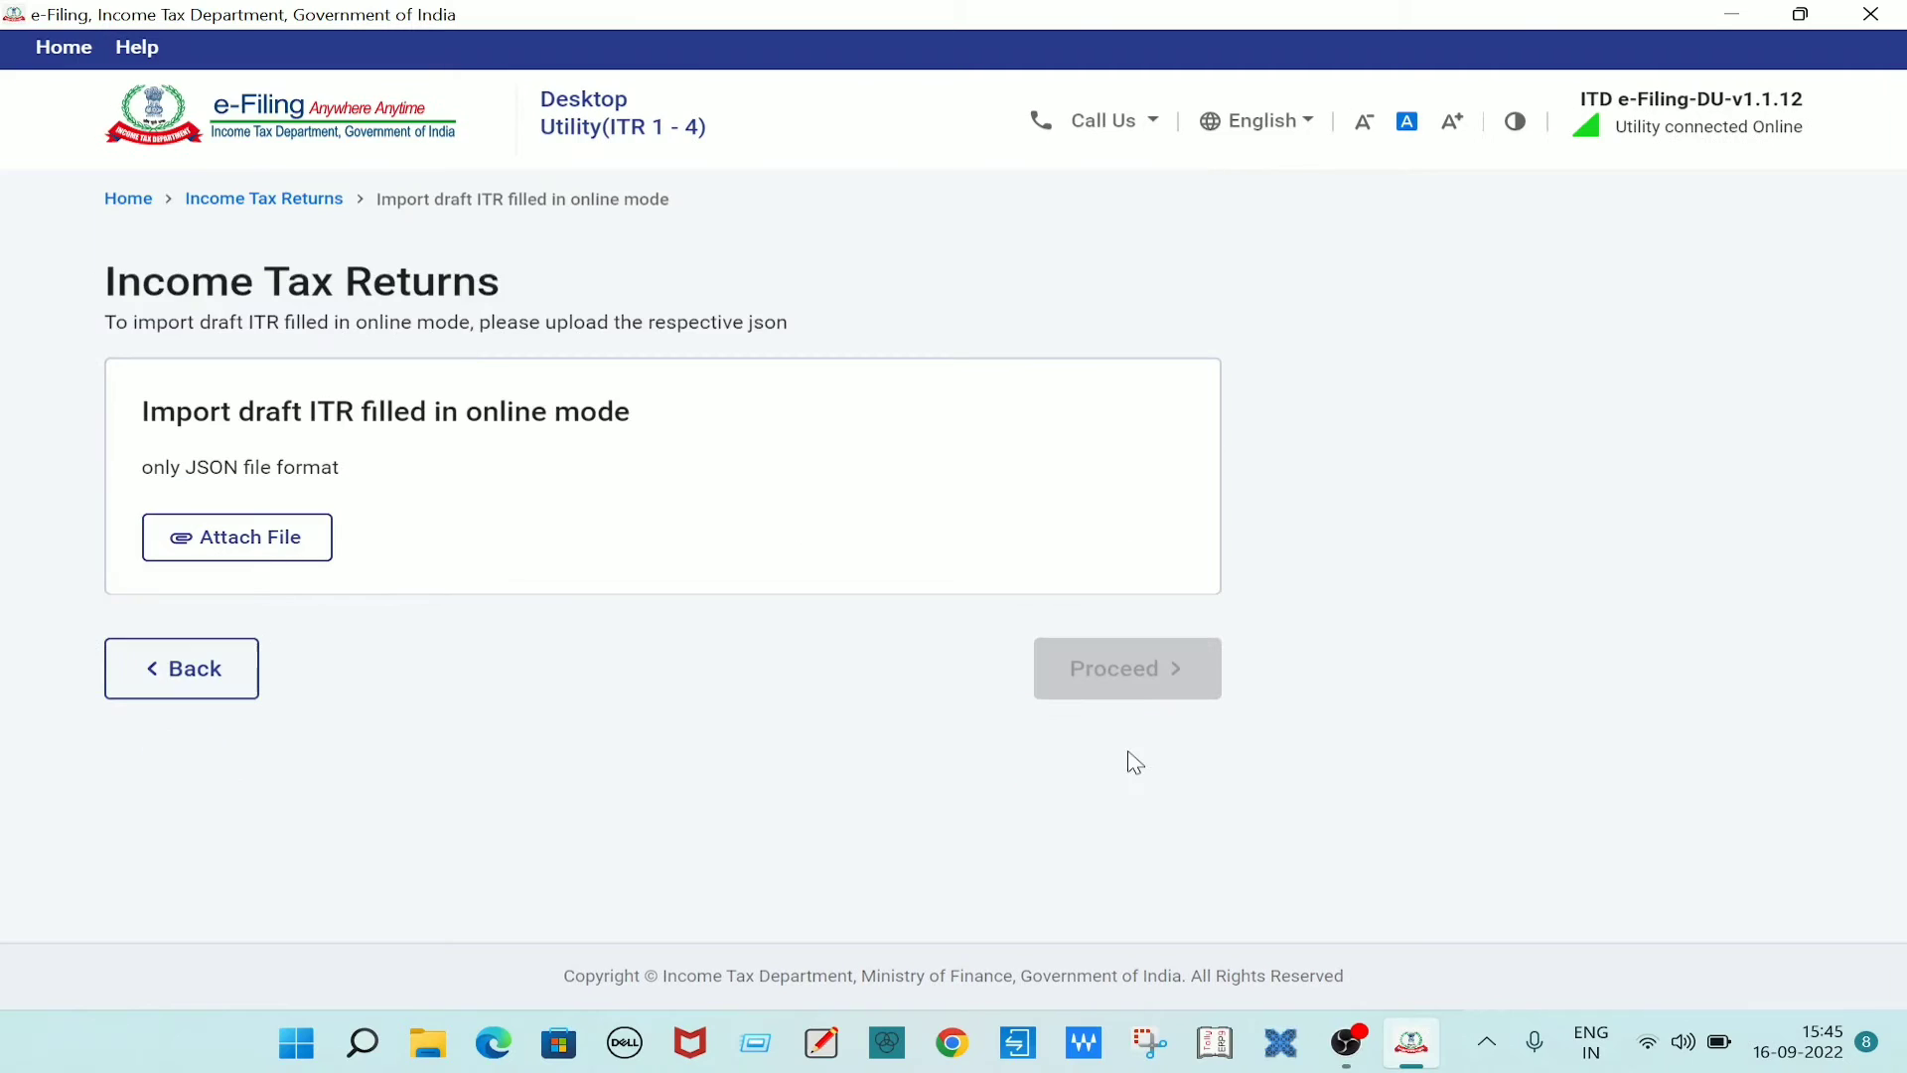
Attach the return's JSON file from the Downloads folder and proceed to the ITR-3 schedule selection.
left_click(251, 545)
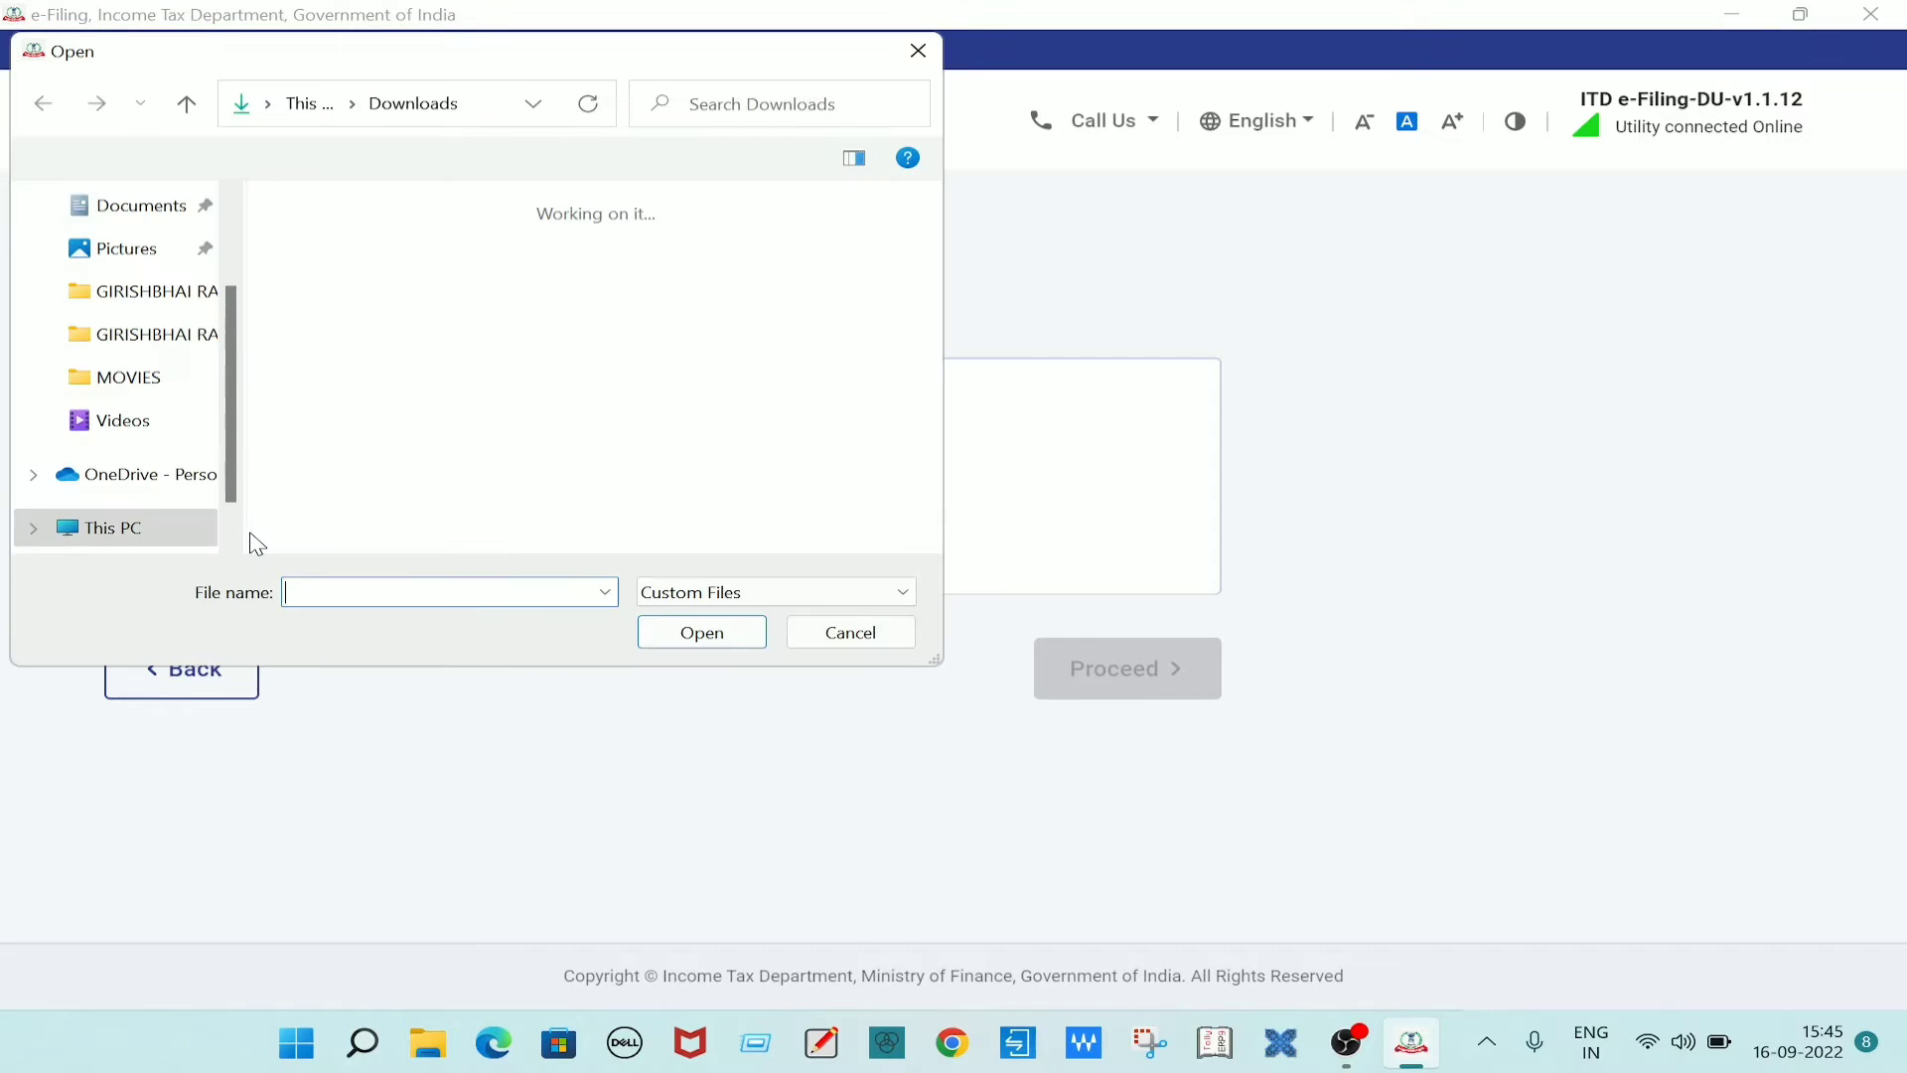
left_click(334, 280)
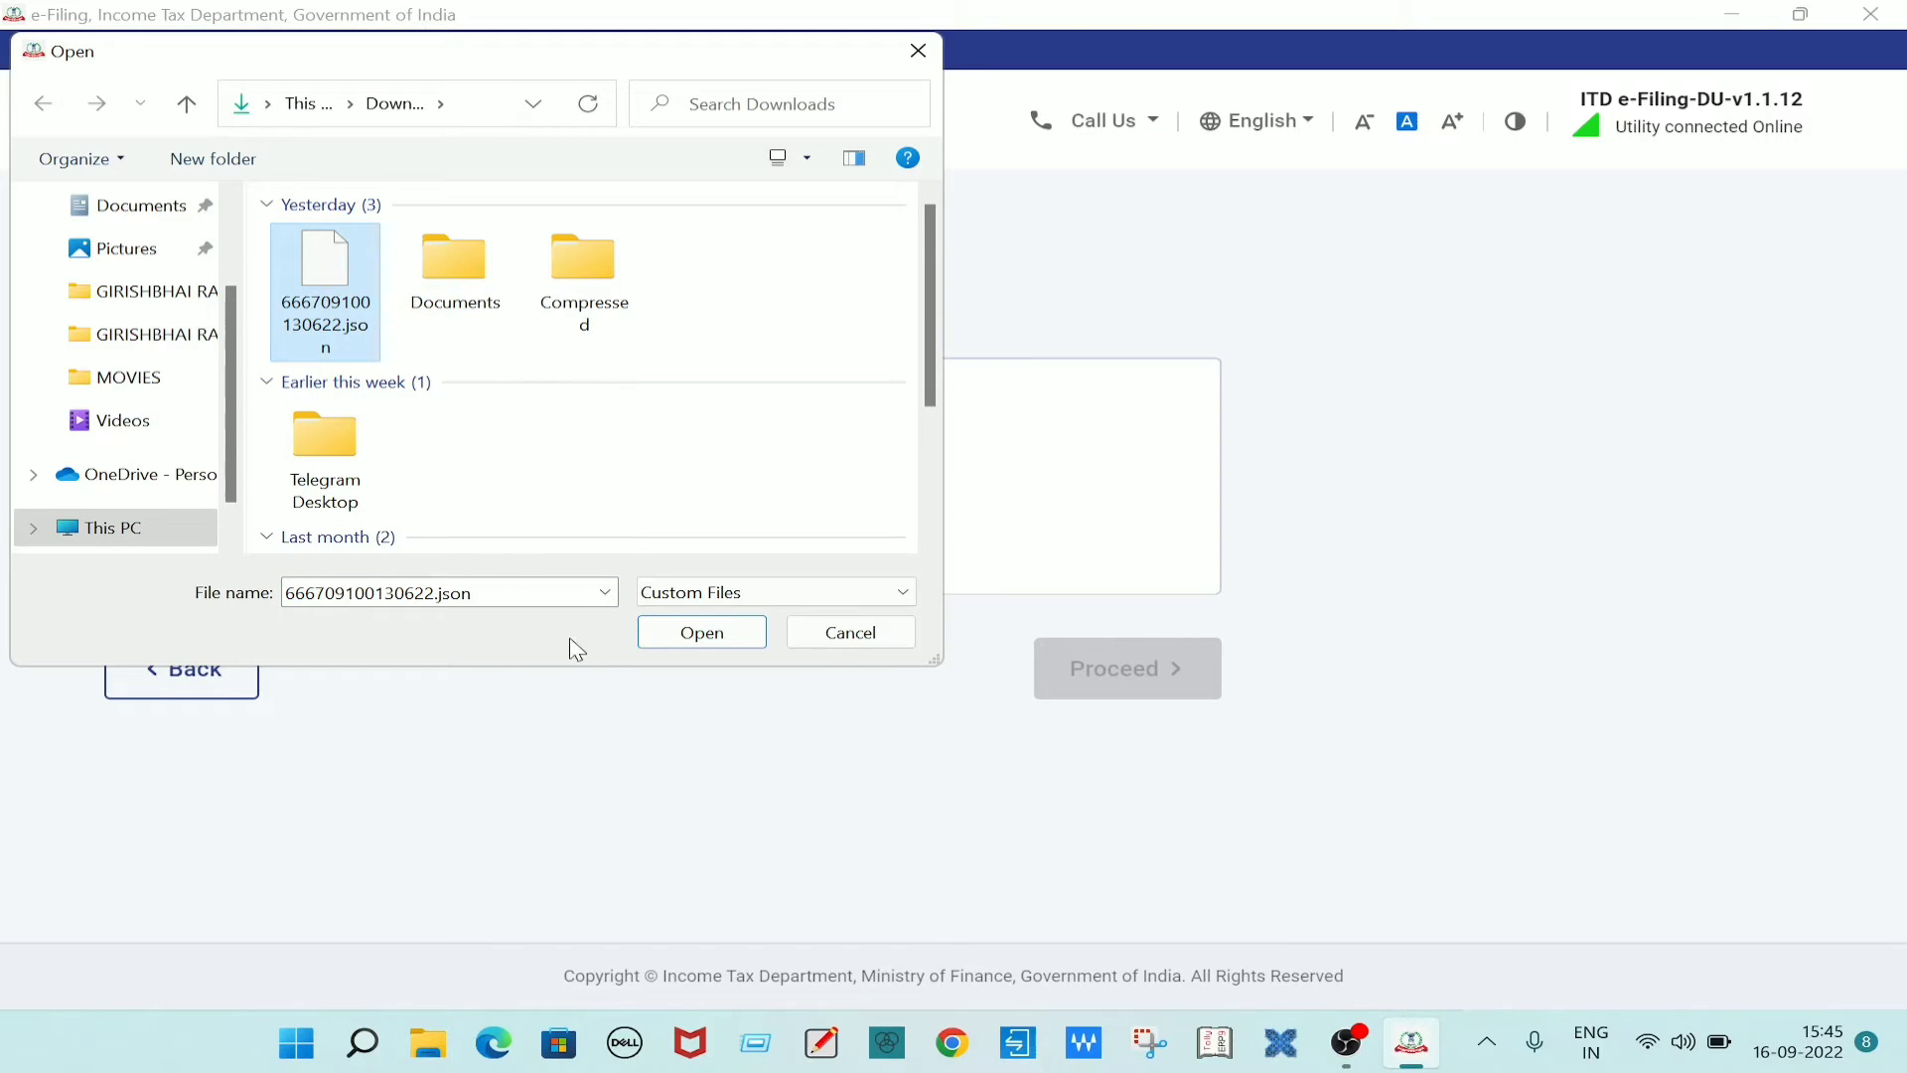
left_click(717, 635)
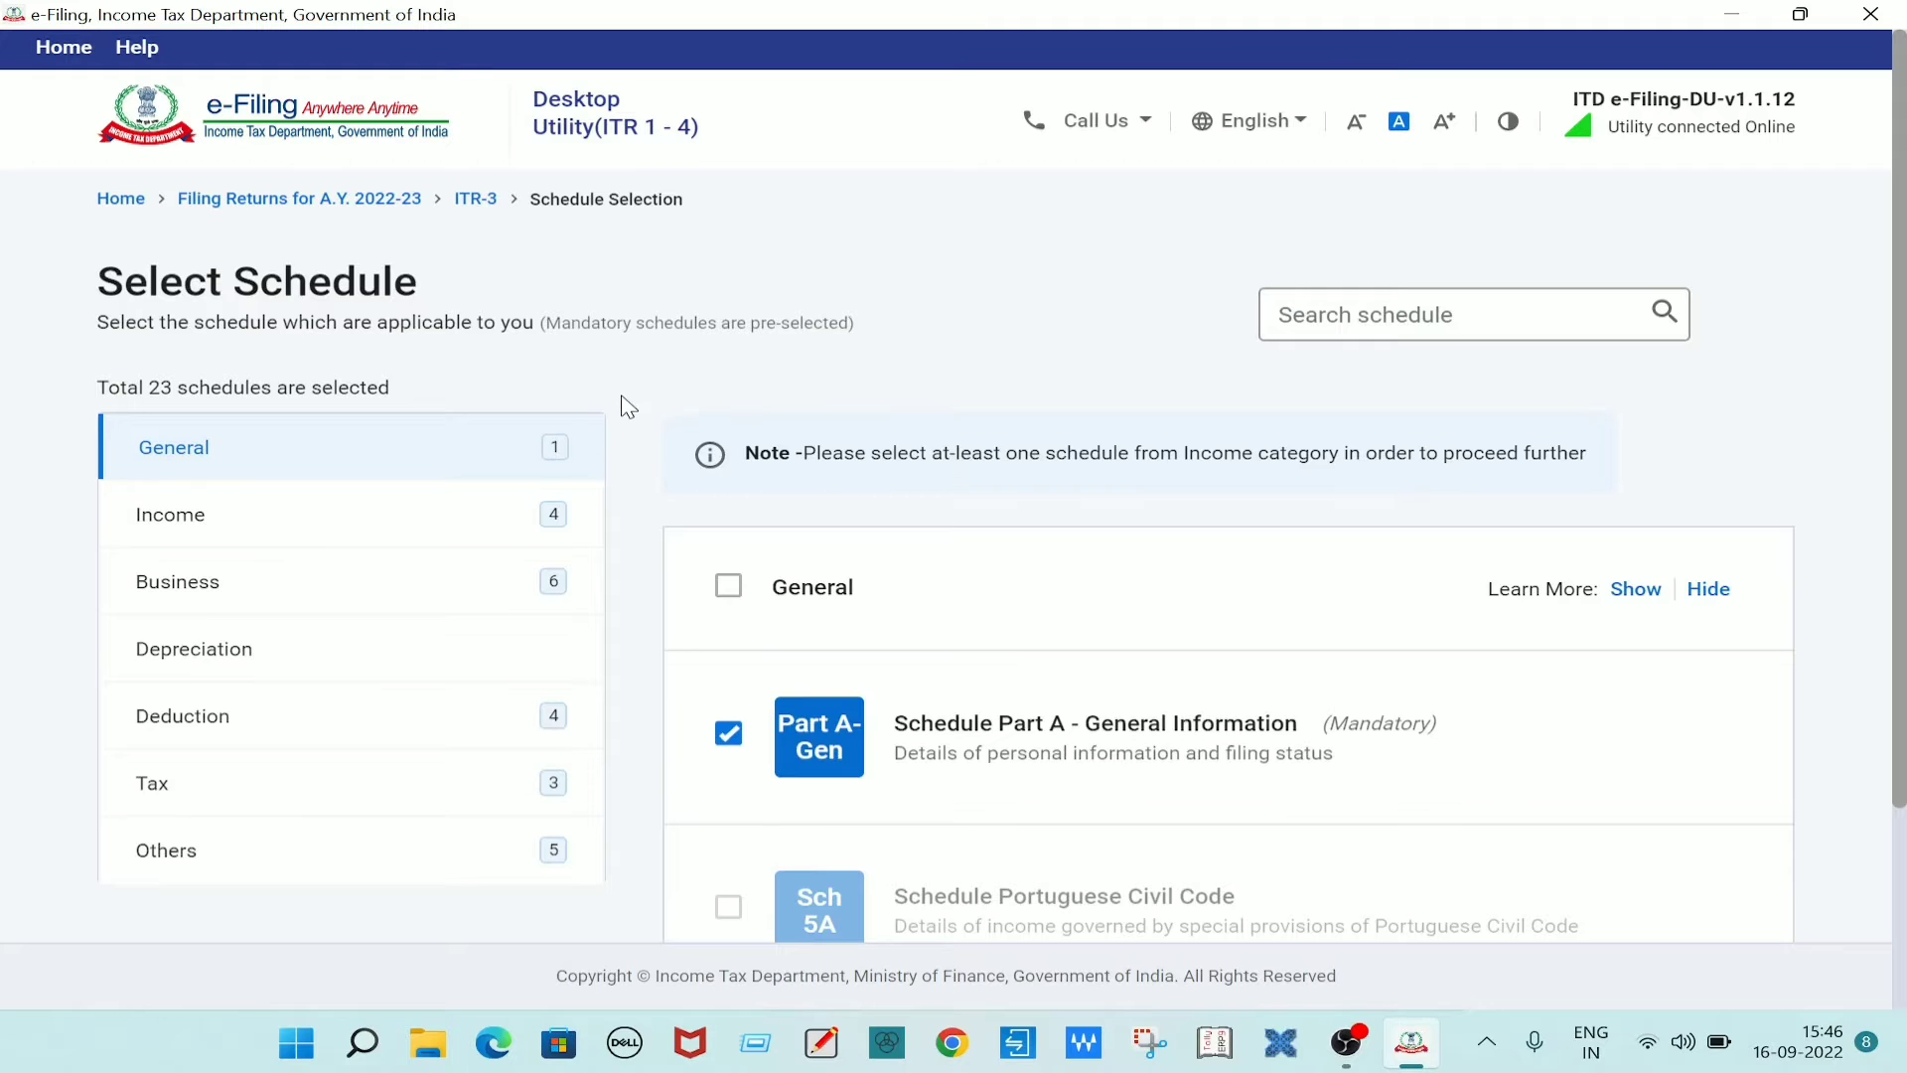
Proceed with the pre-selected ITR-3 schedules, accept the disclaimer and skip the schedule questions to reach the Schedules Summary.
scroll(639, 467, "down", 3)
scroll(645, 516, "up", 3)
scroll(643, 453, "down", 3)
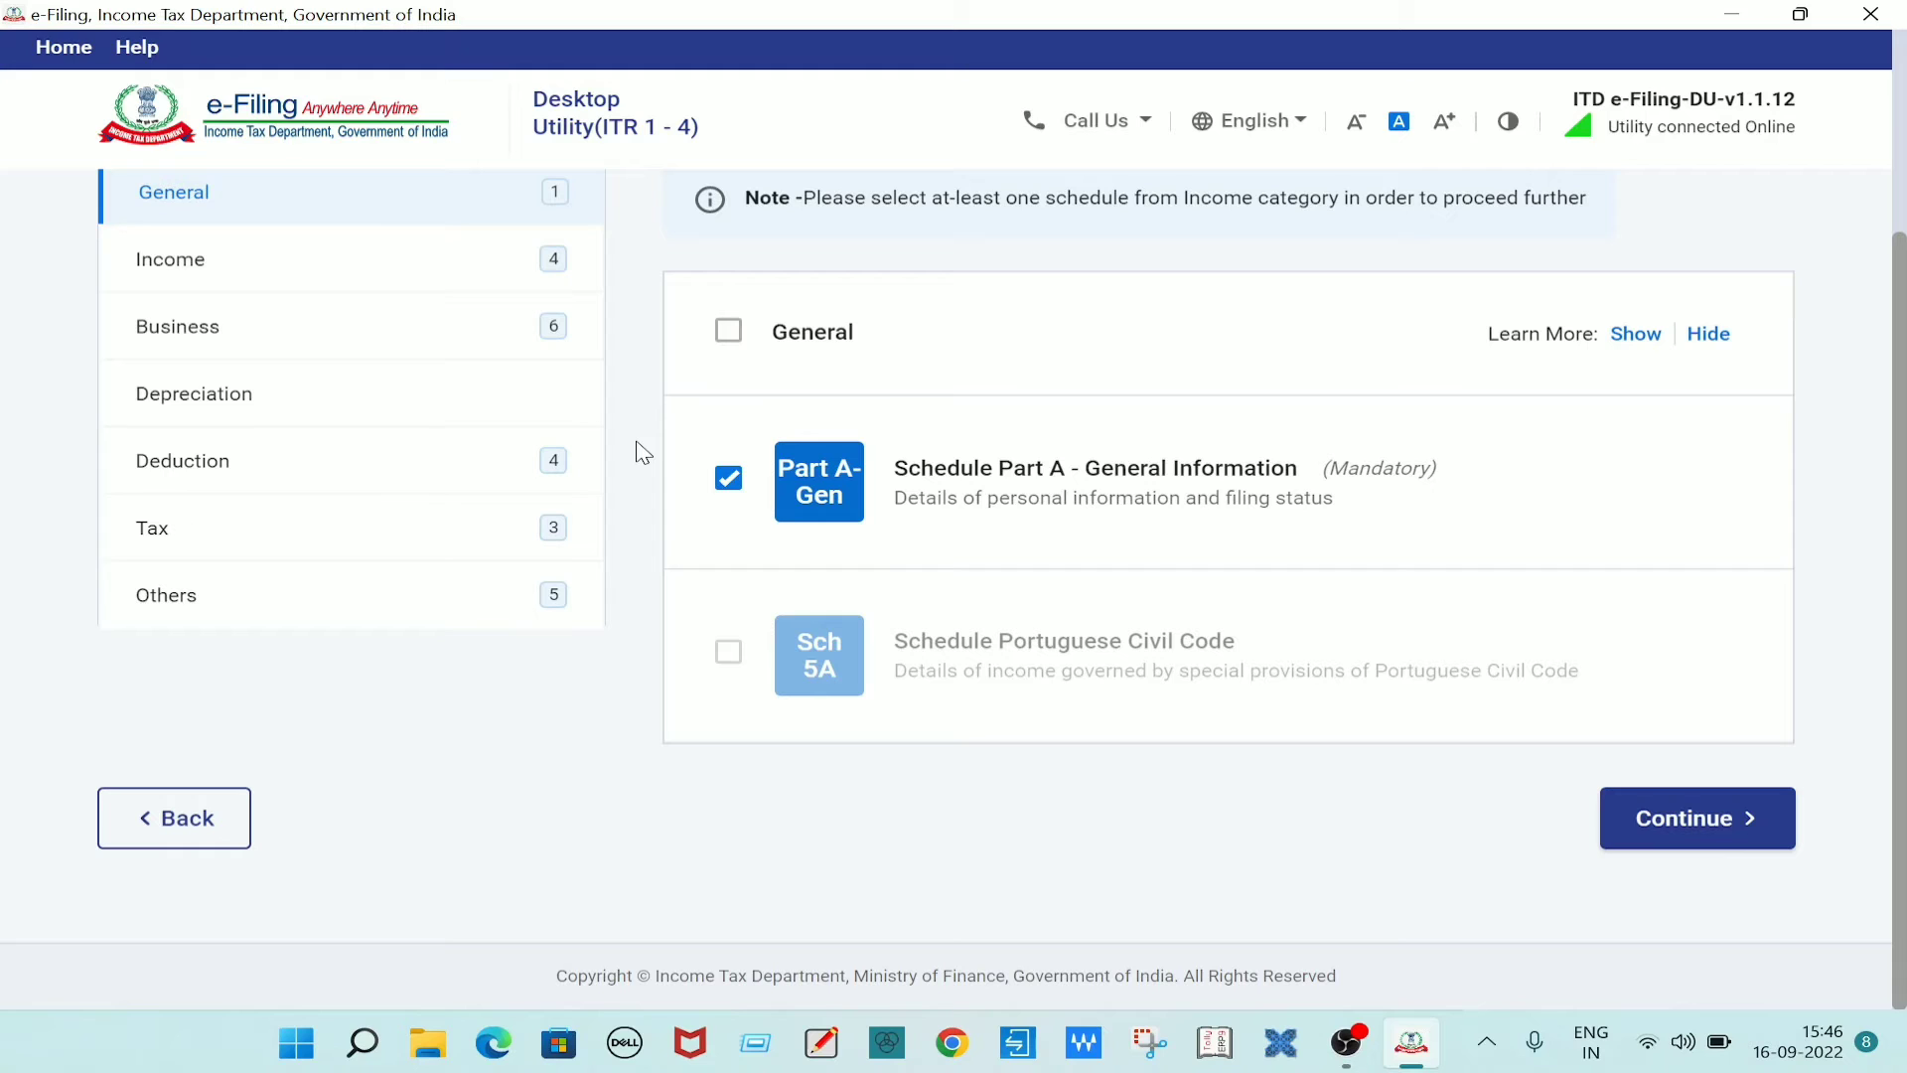
scroll(643, 454, "up", 3)
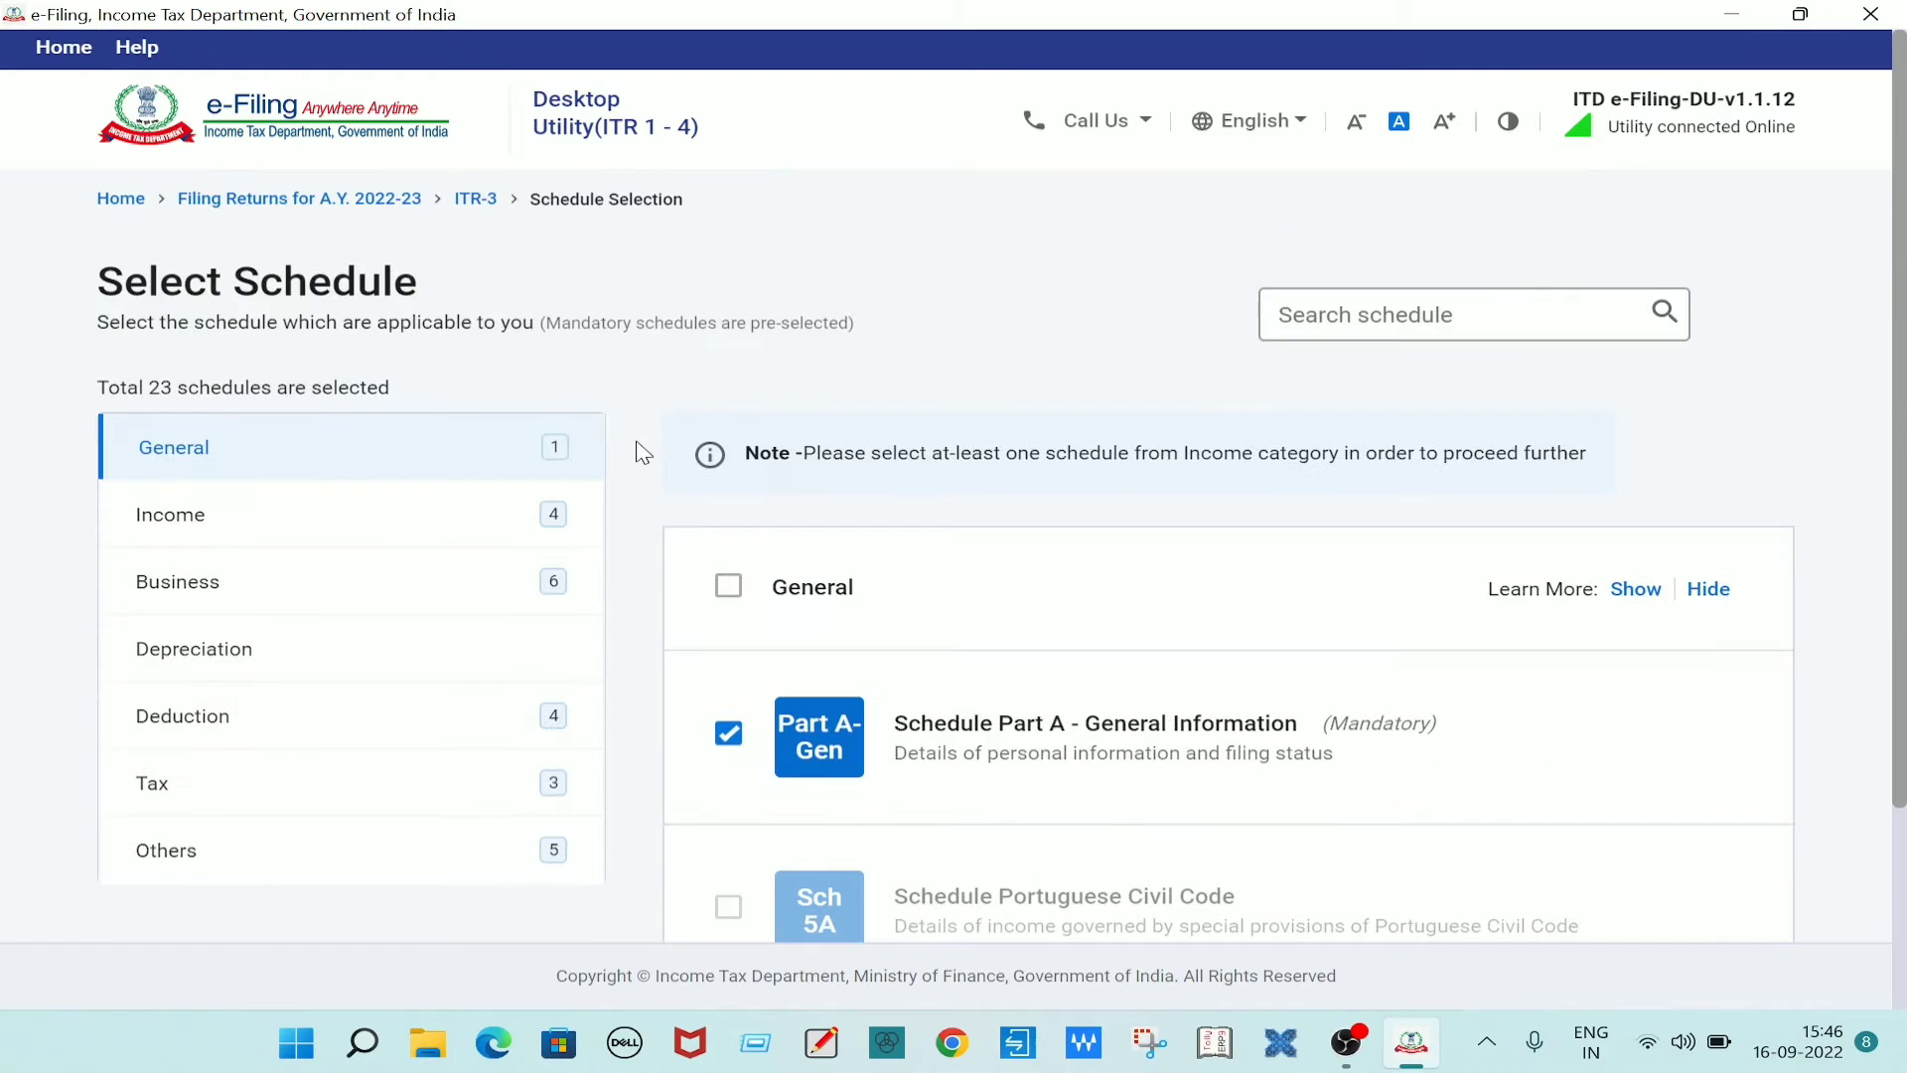
scroll(638, 426, "down", 3)
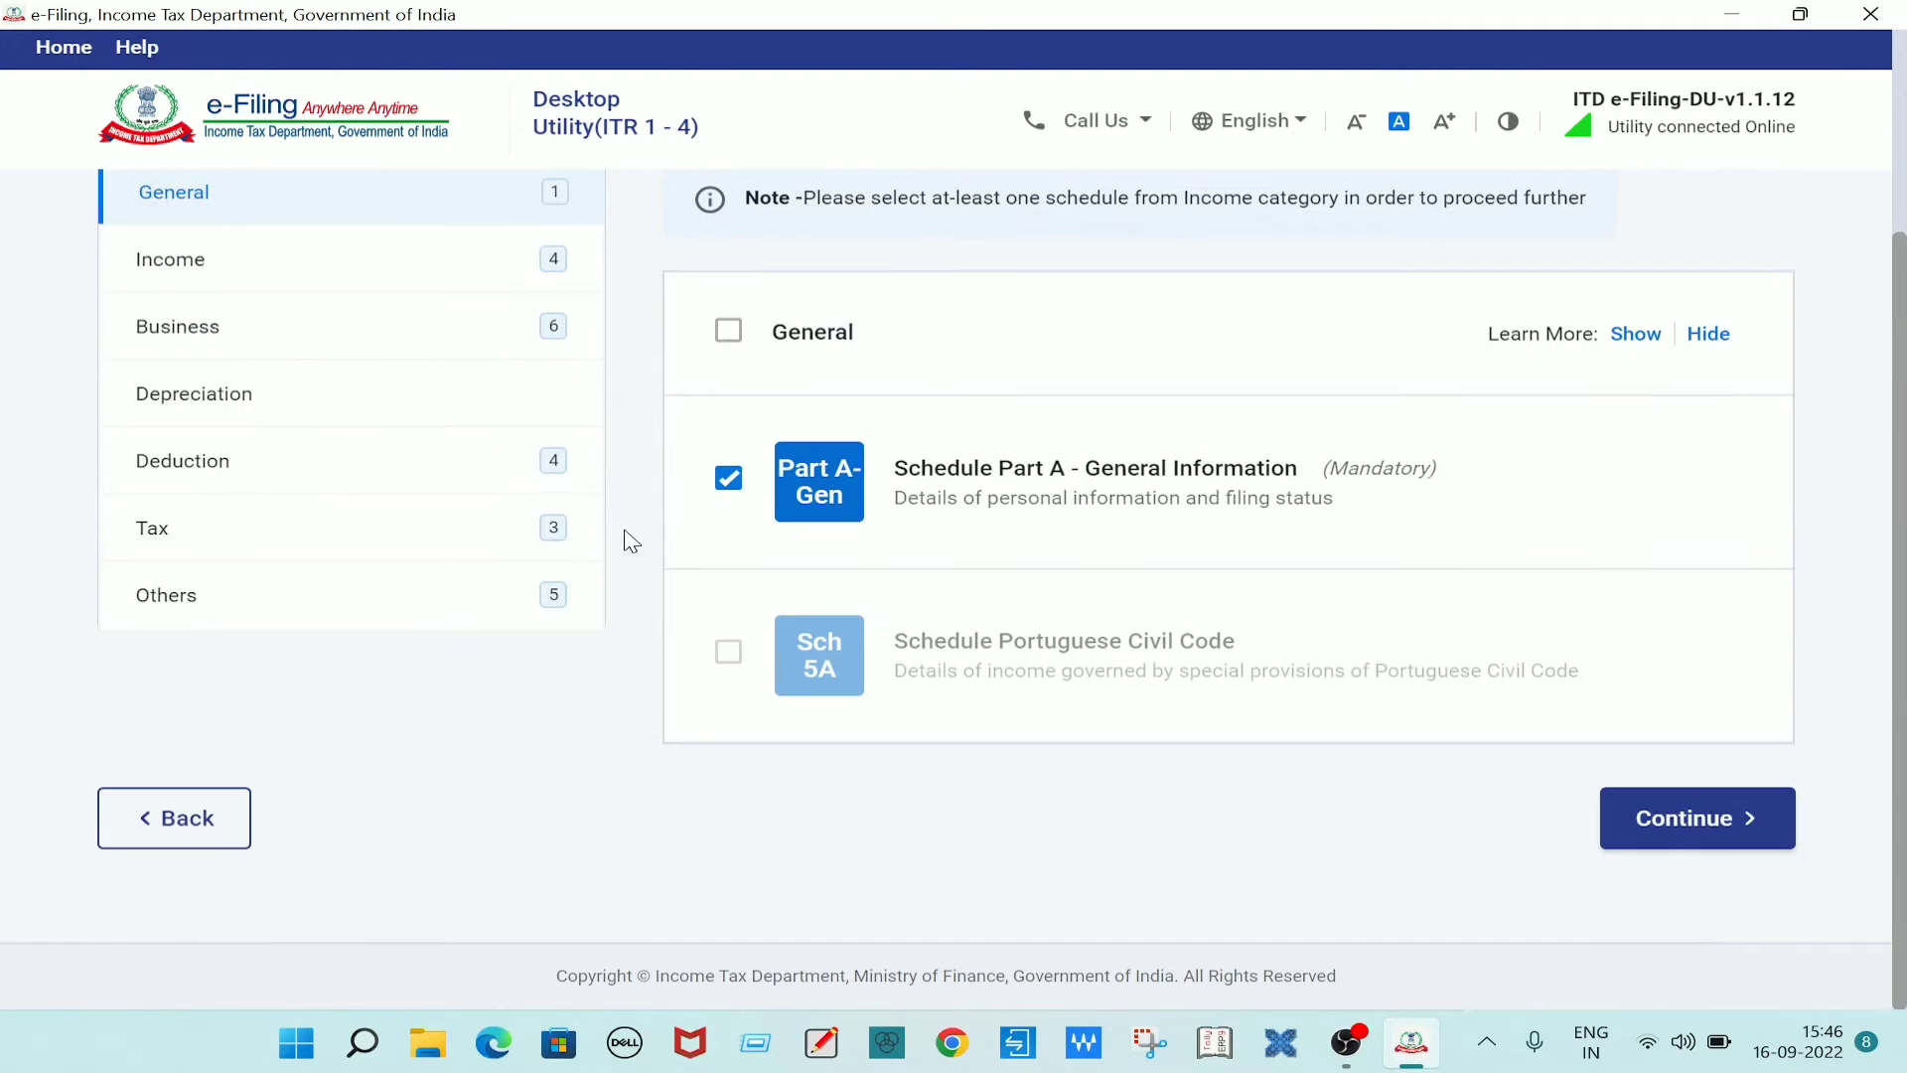
scroll(644, 345, "up", 2)
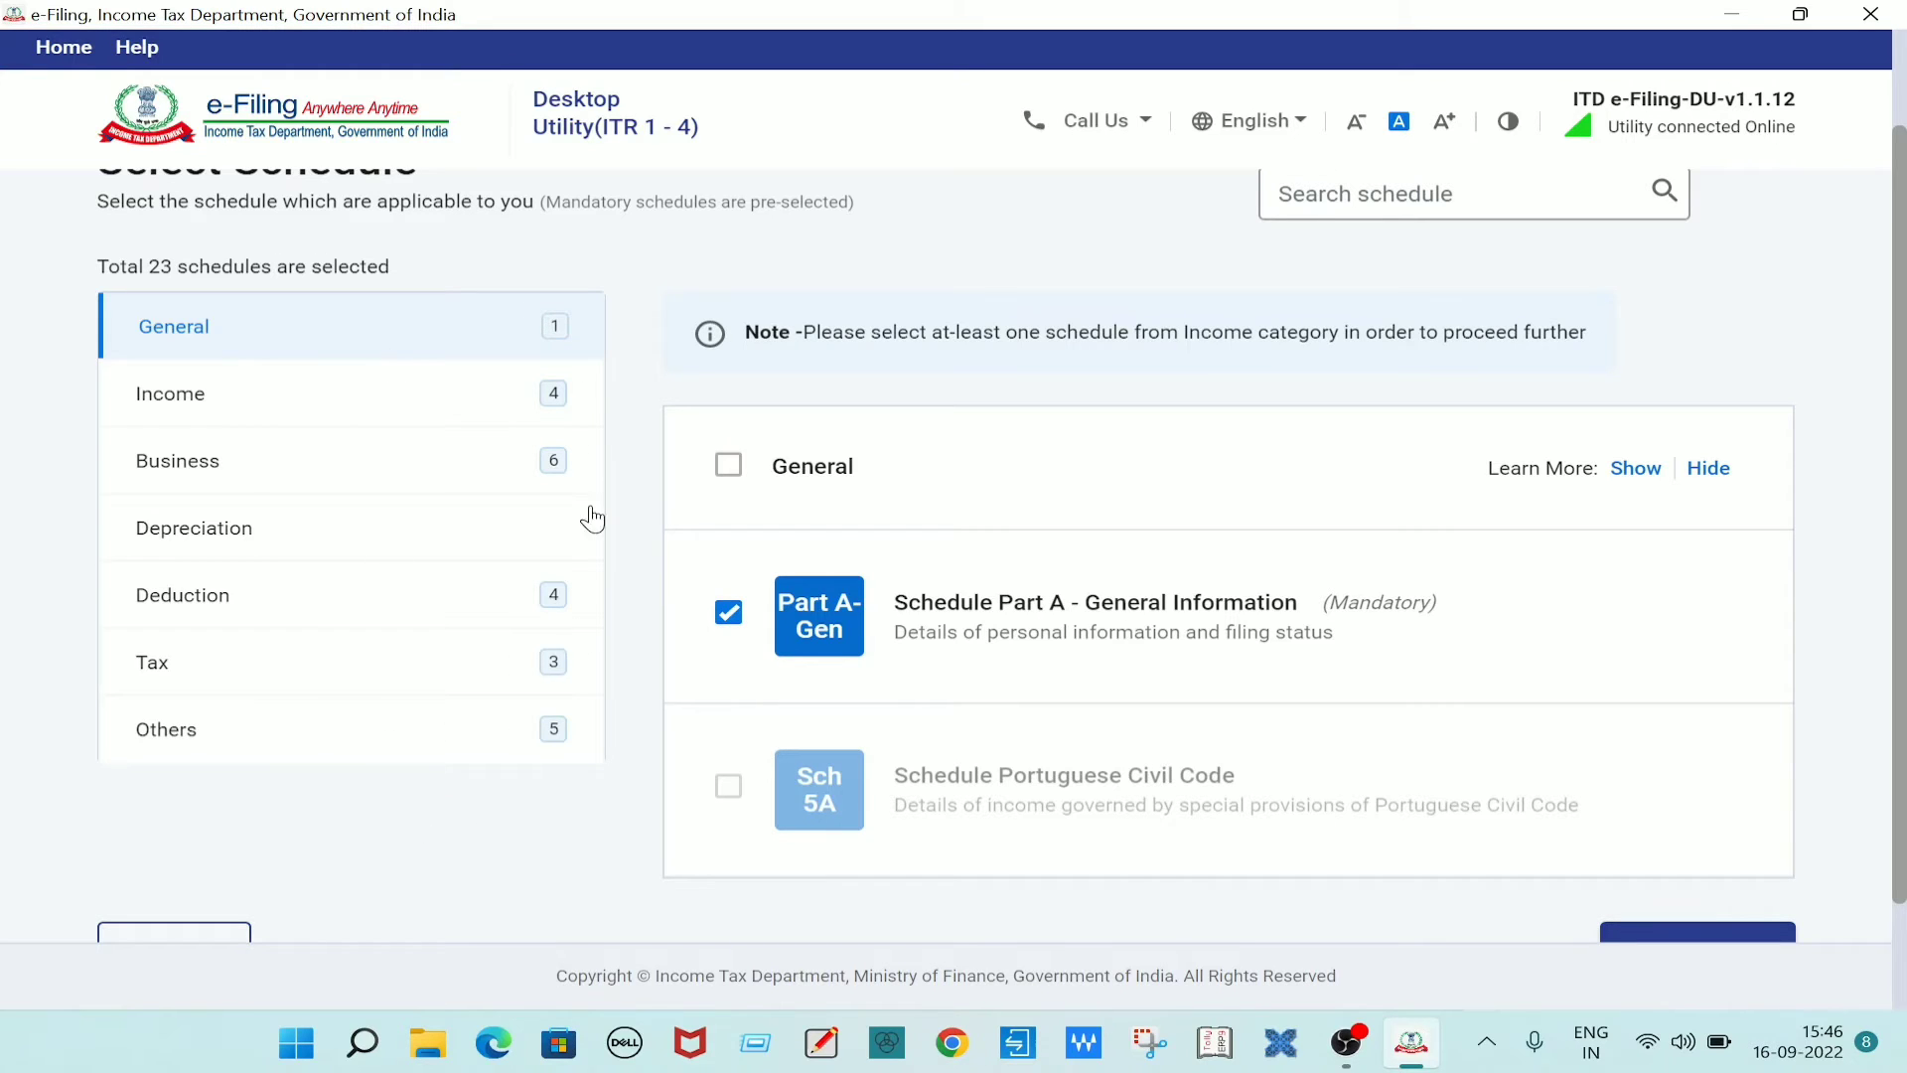
scroll(658, 348, "down", 2)
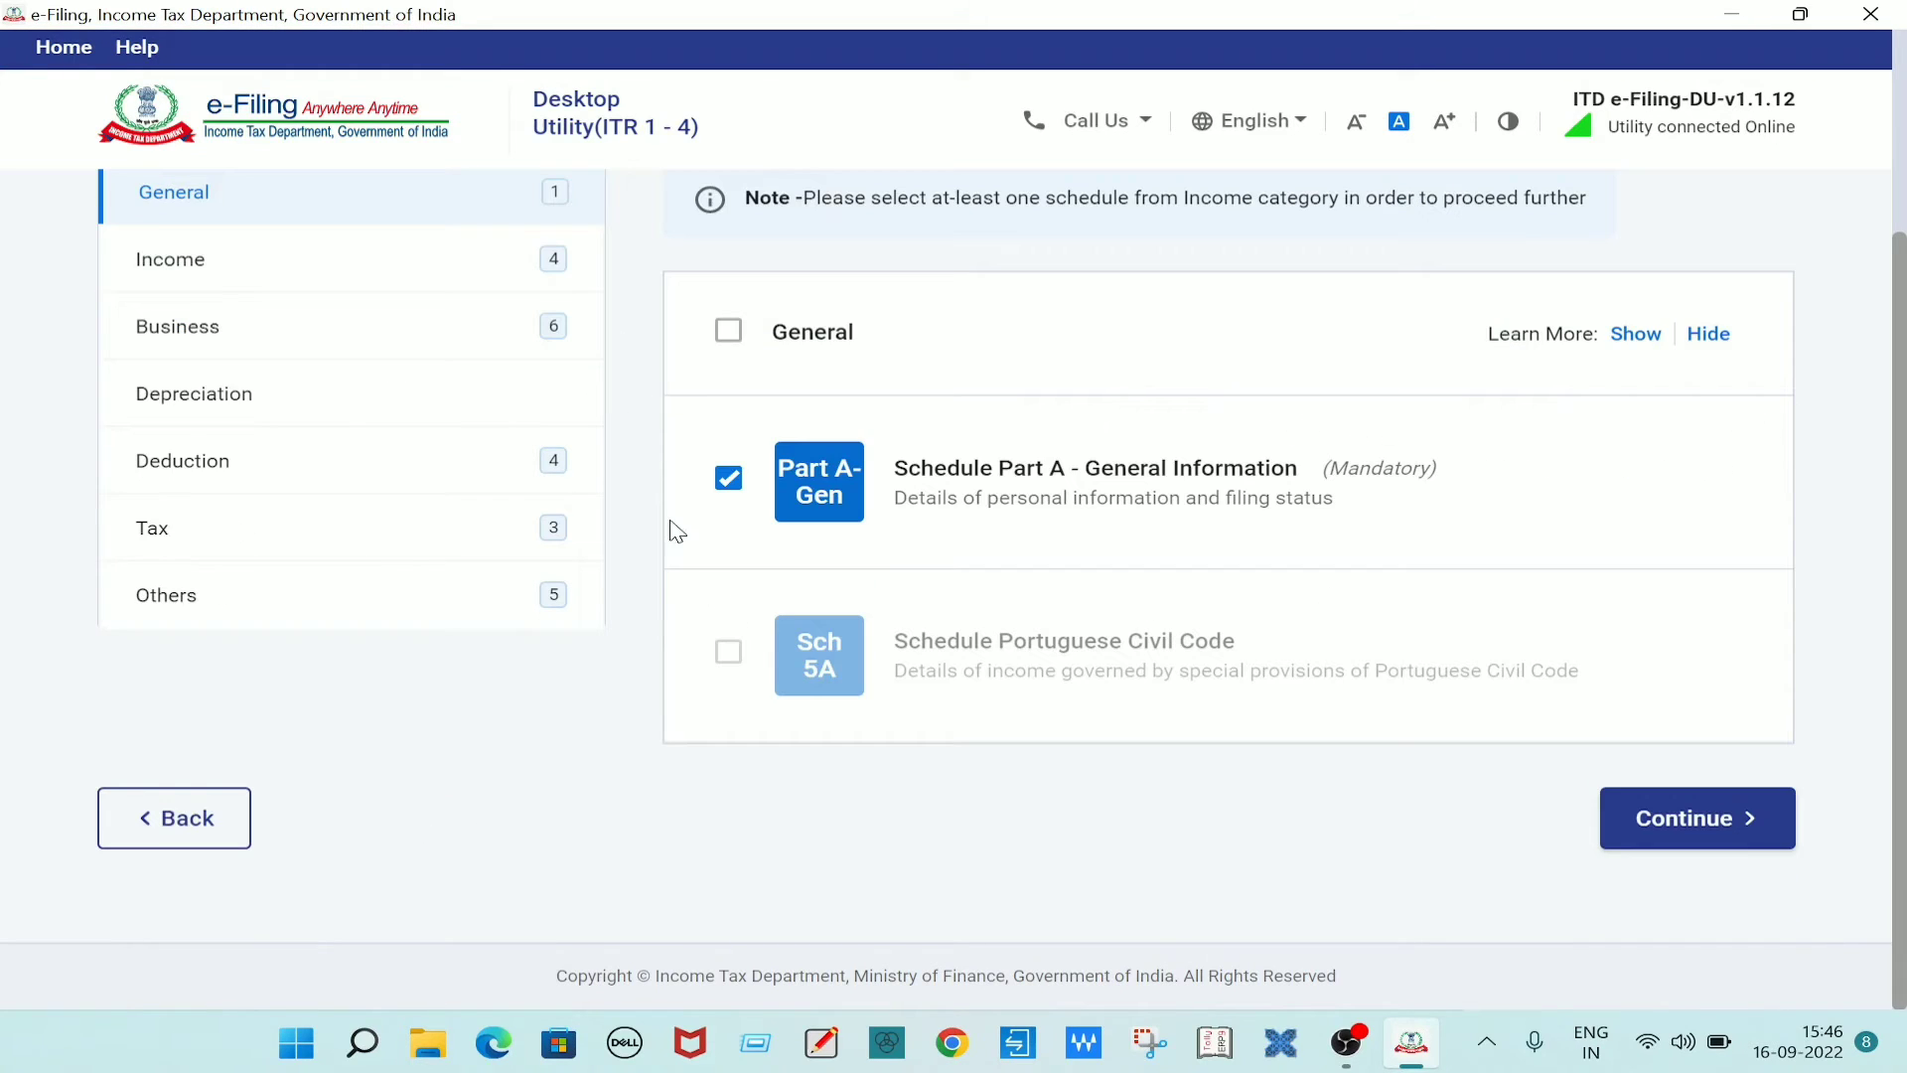
left_click(1681, 817)
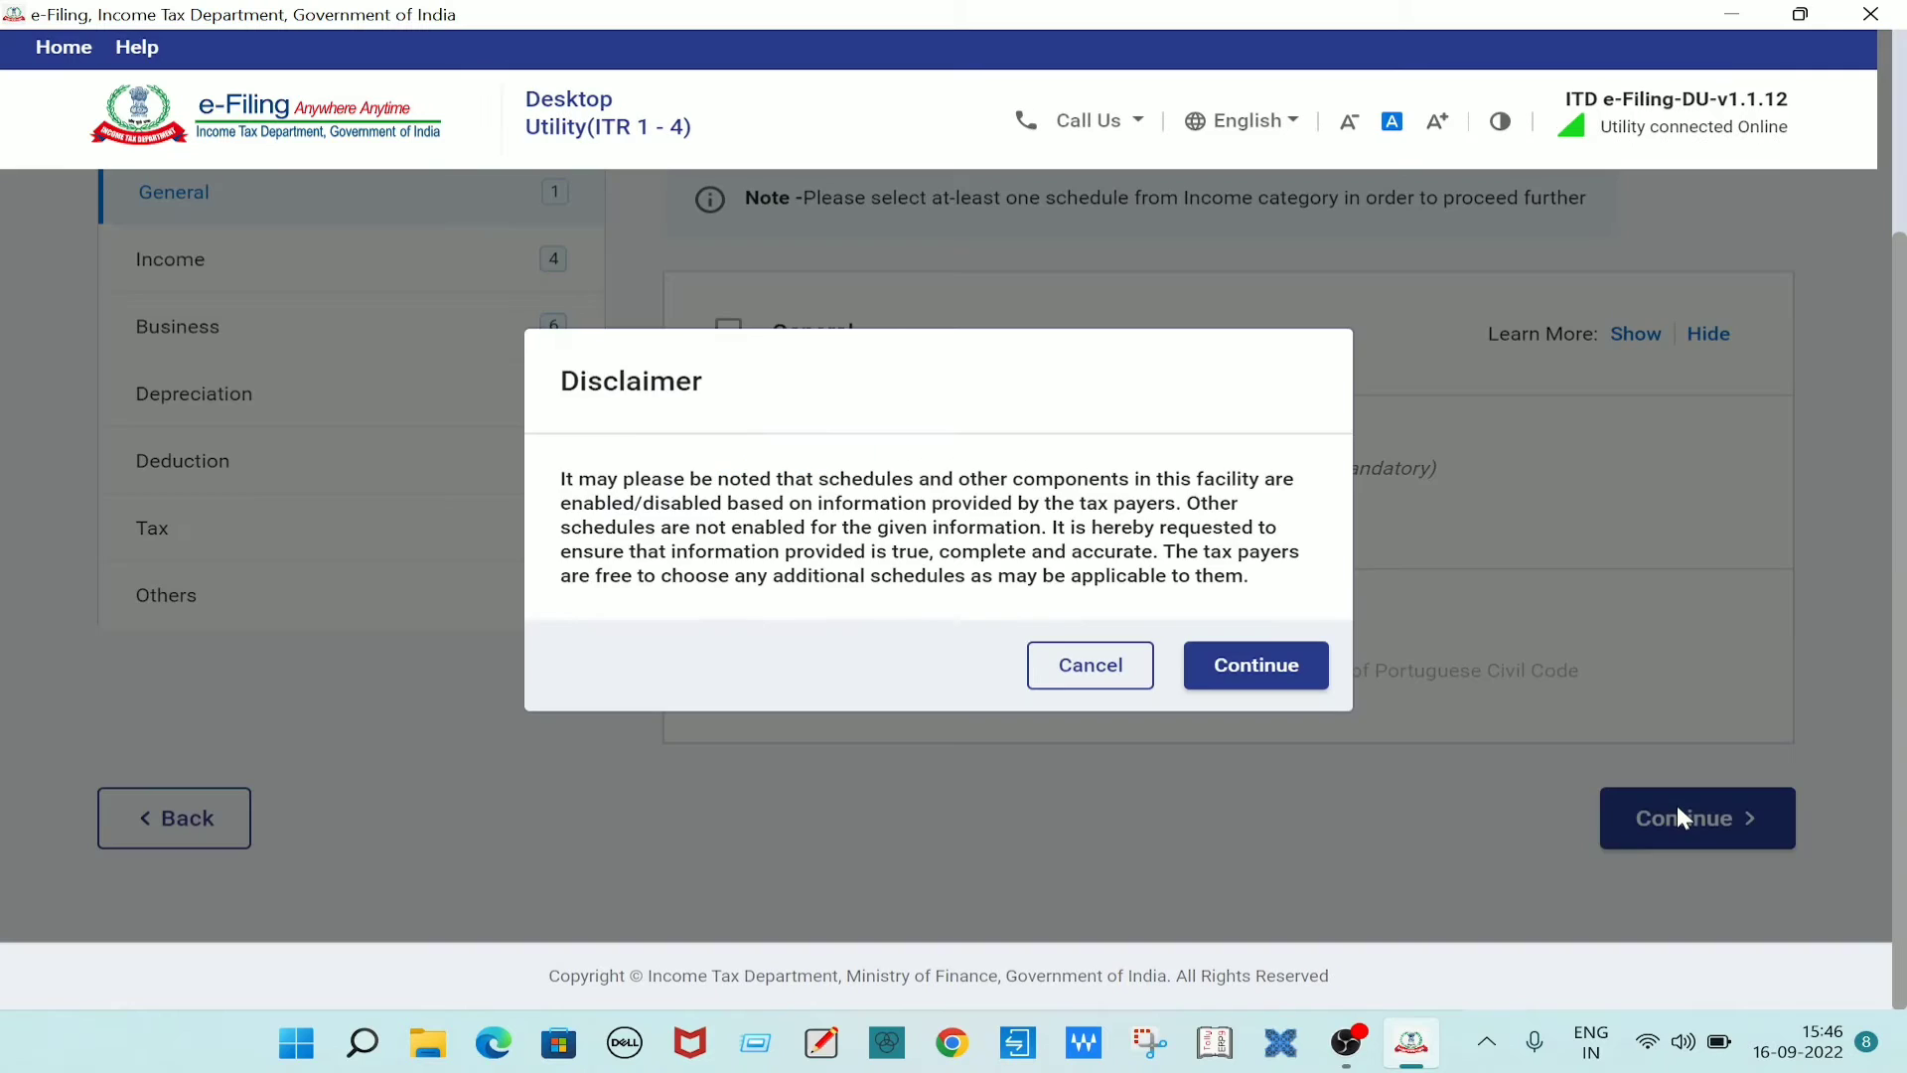
left_click(1257, 671)
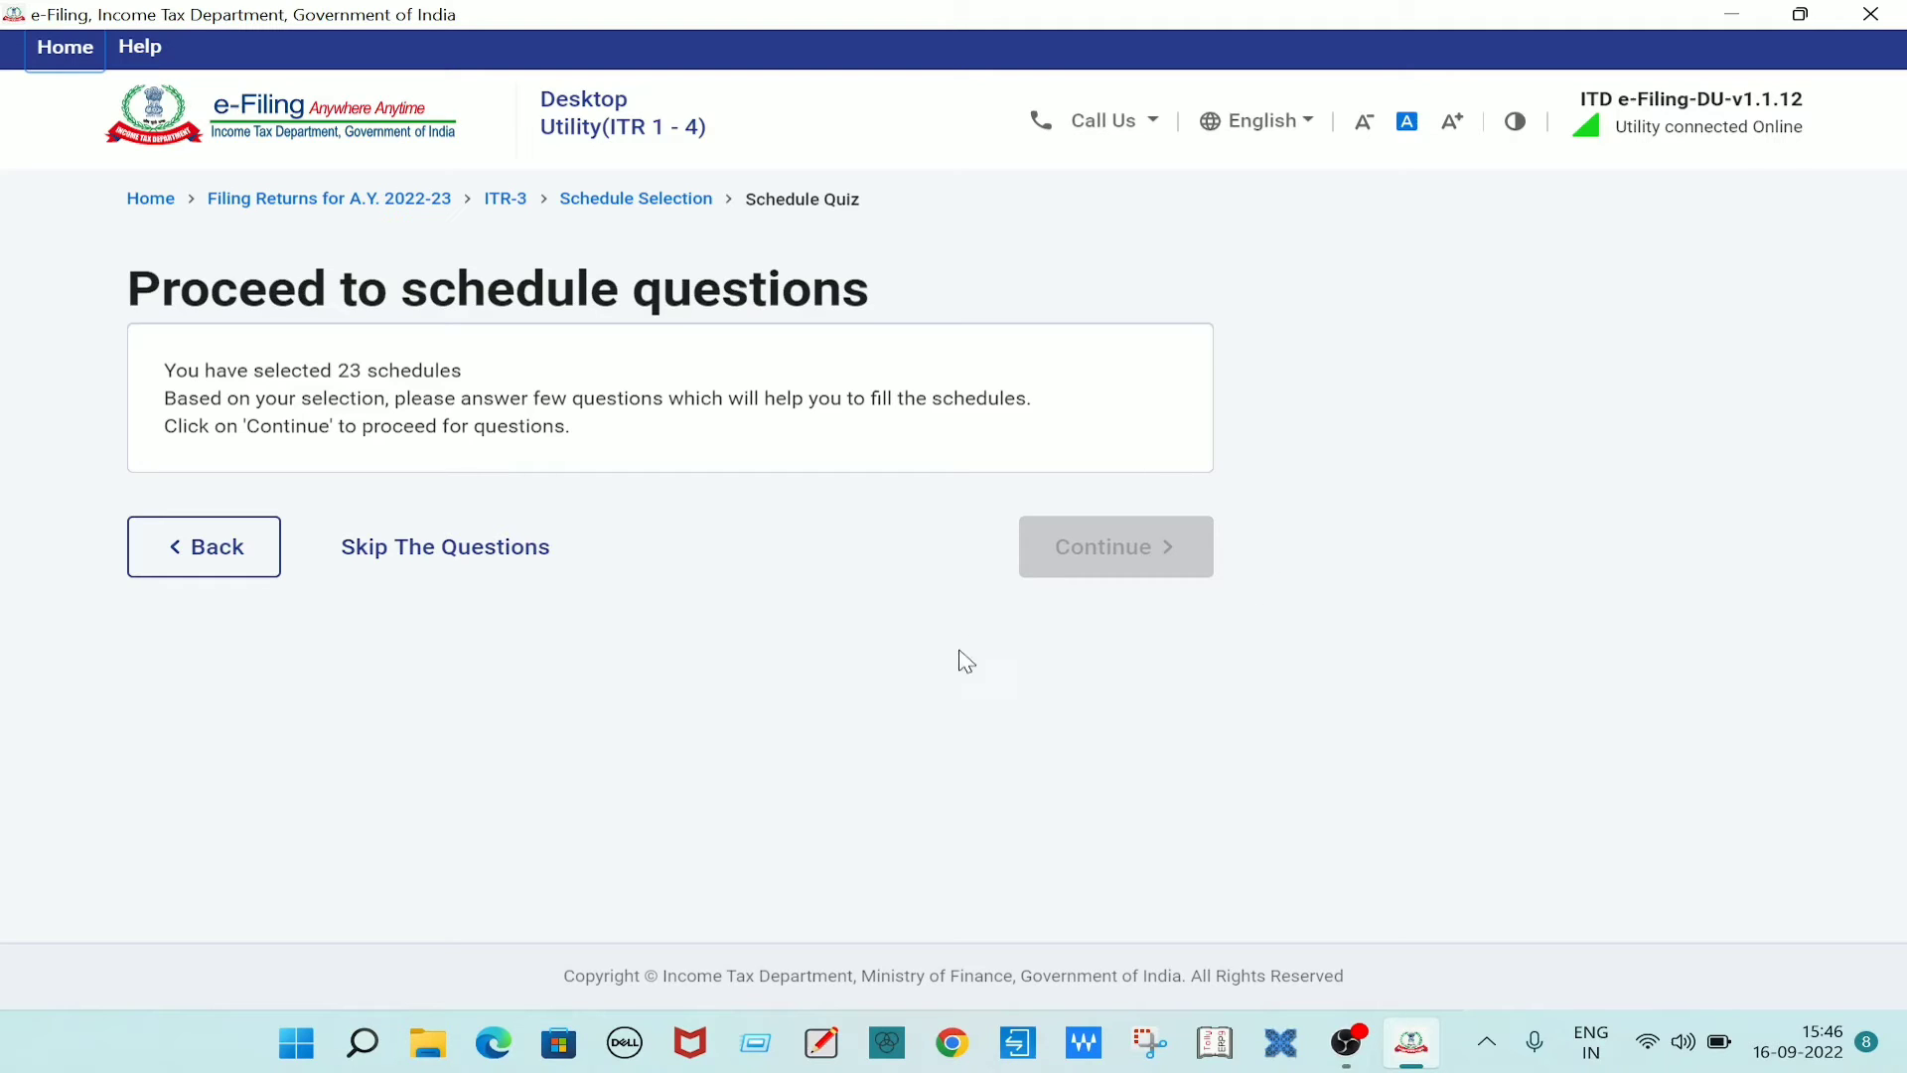
left_click(431, 565)
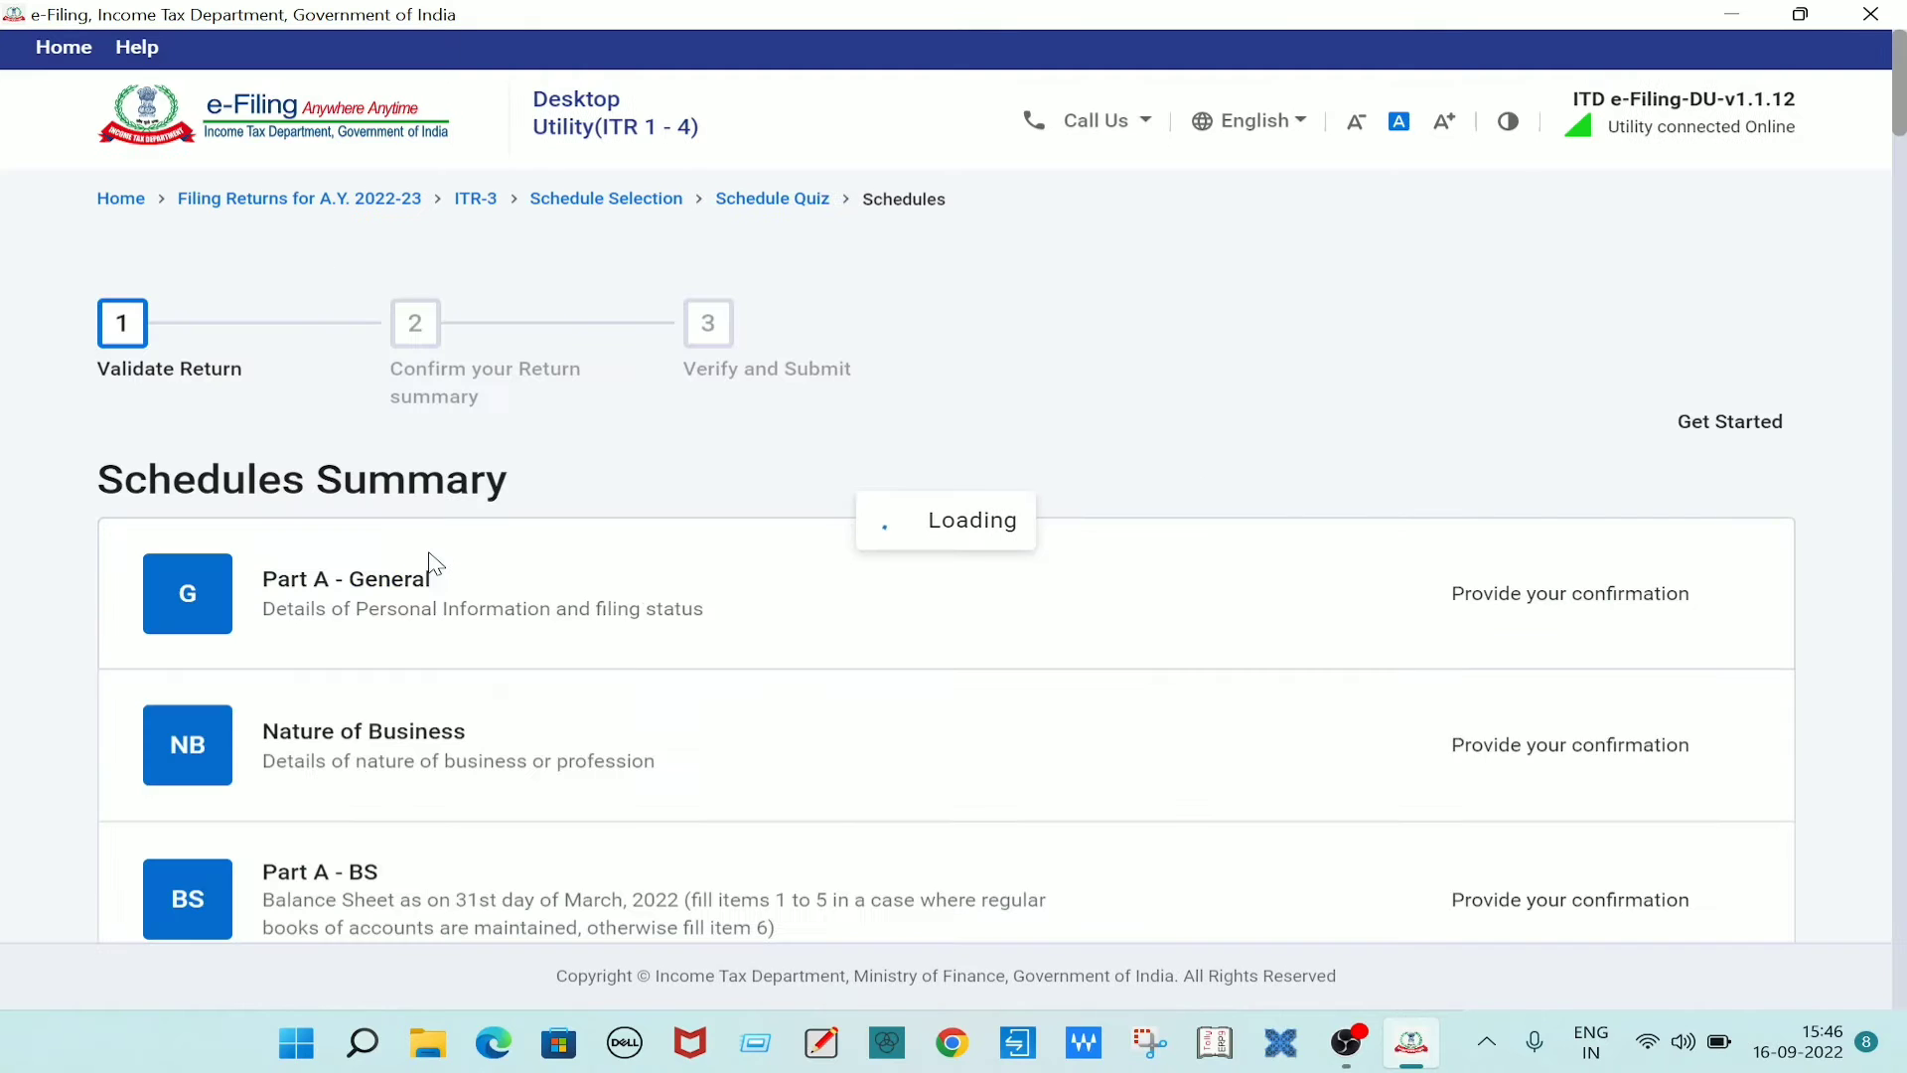
Look through the whole Schedules Summary to check the confirmation status of each schedule from Part A - General to Part B - TTI.
scroll(1580, 463, "down", 3)
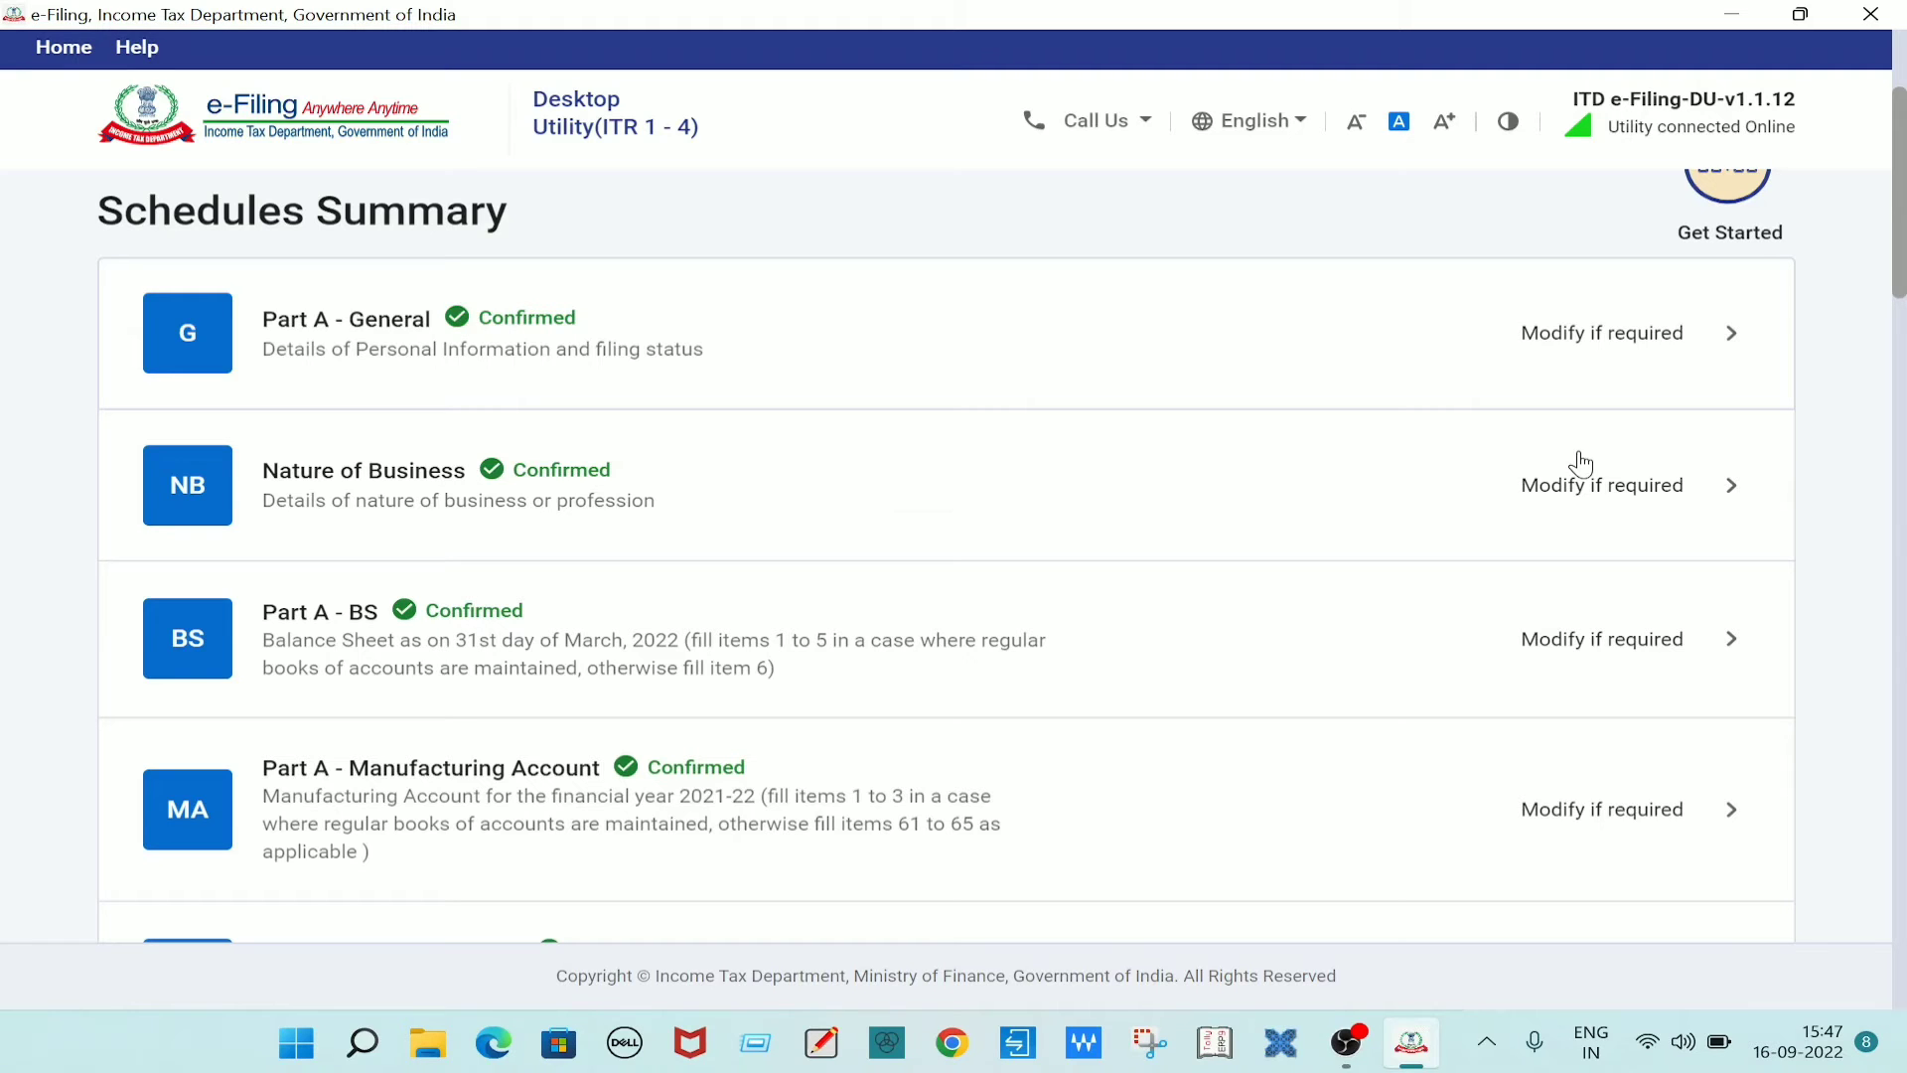
scroll(1833, 507, "up", 3)
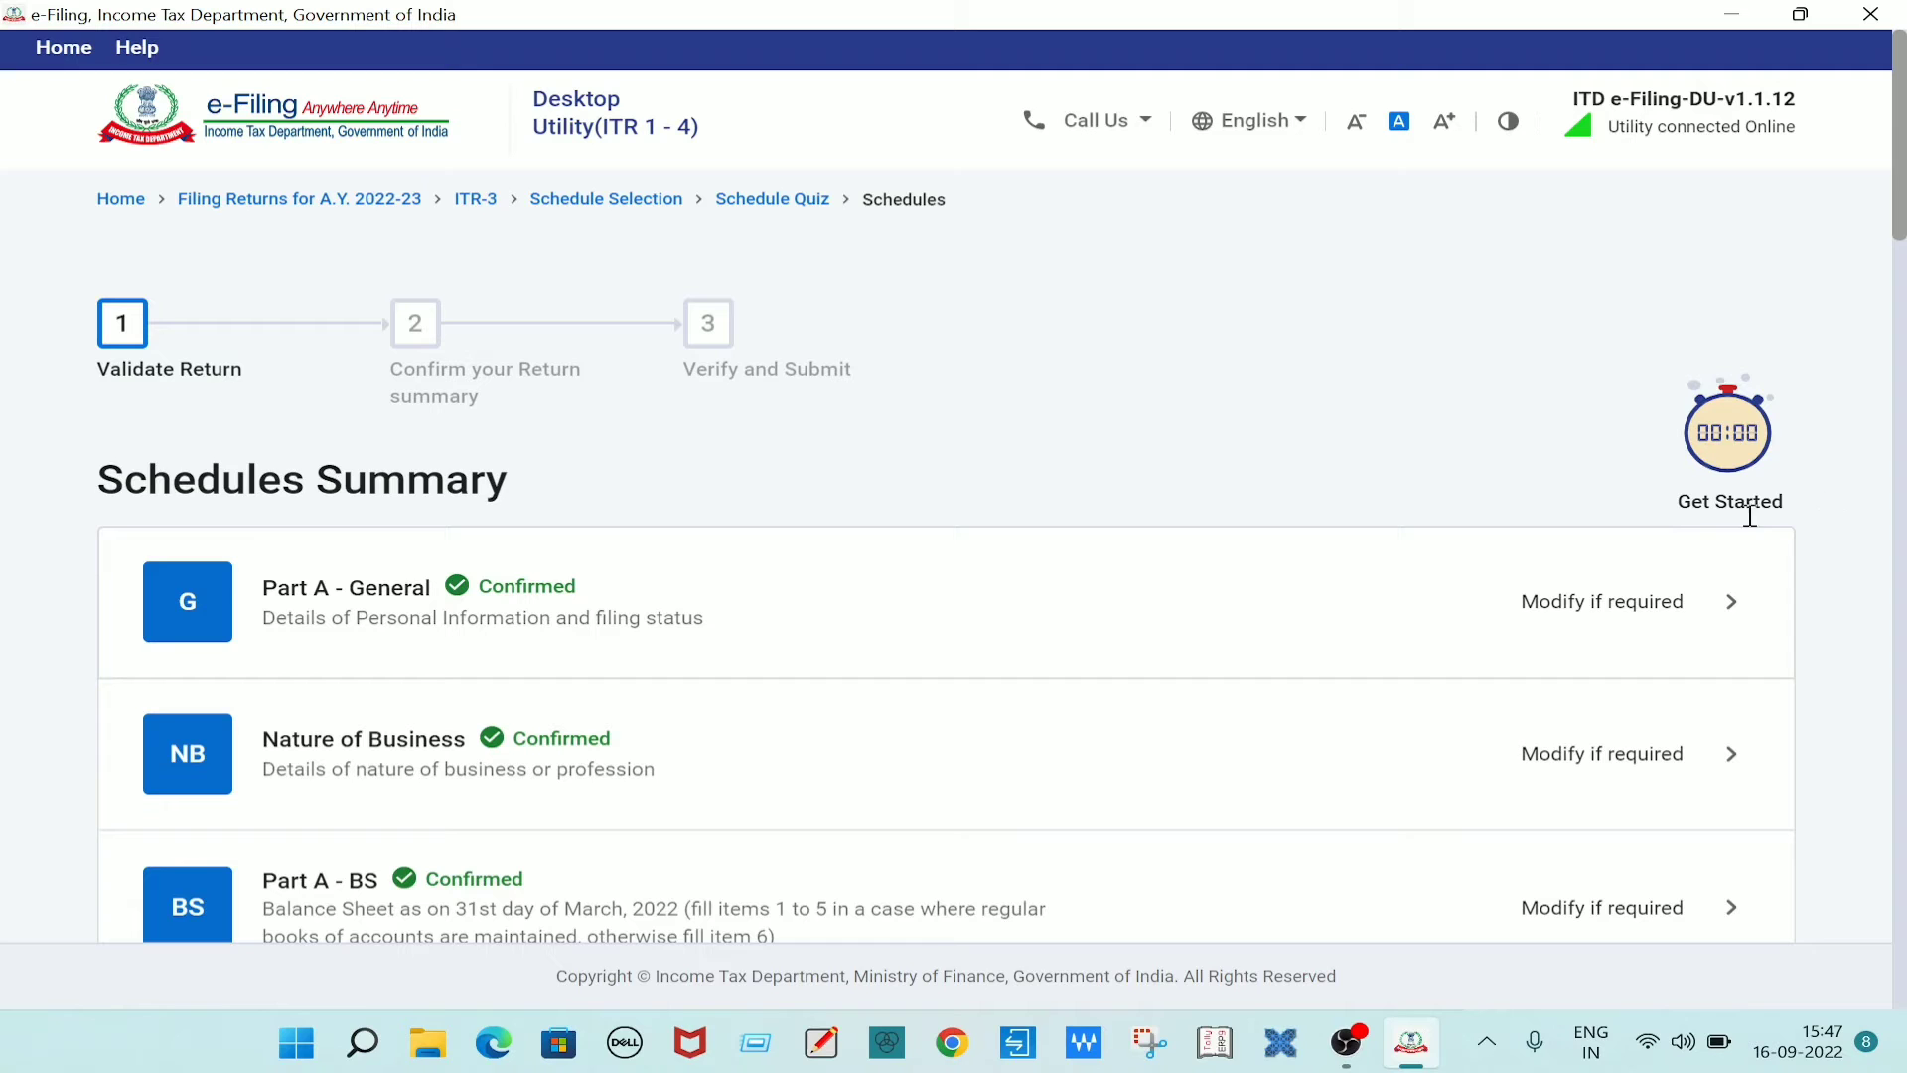
scroll(1132, 564, "down", 6)
scroll(1034, 536, "down", 10)
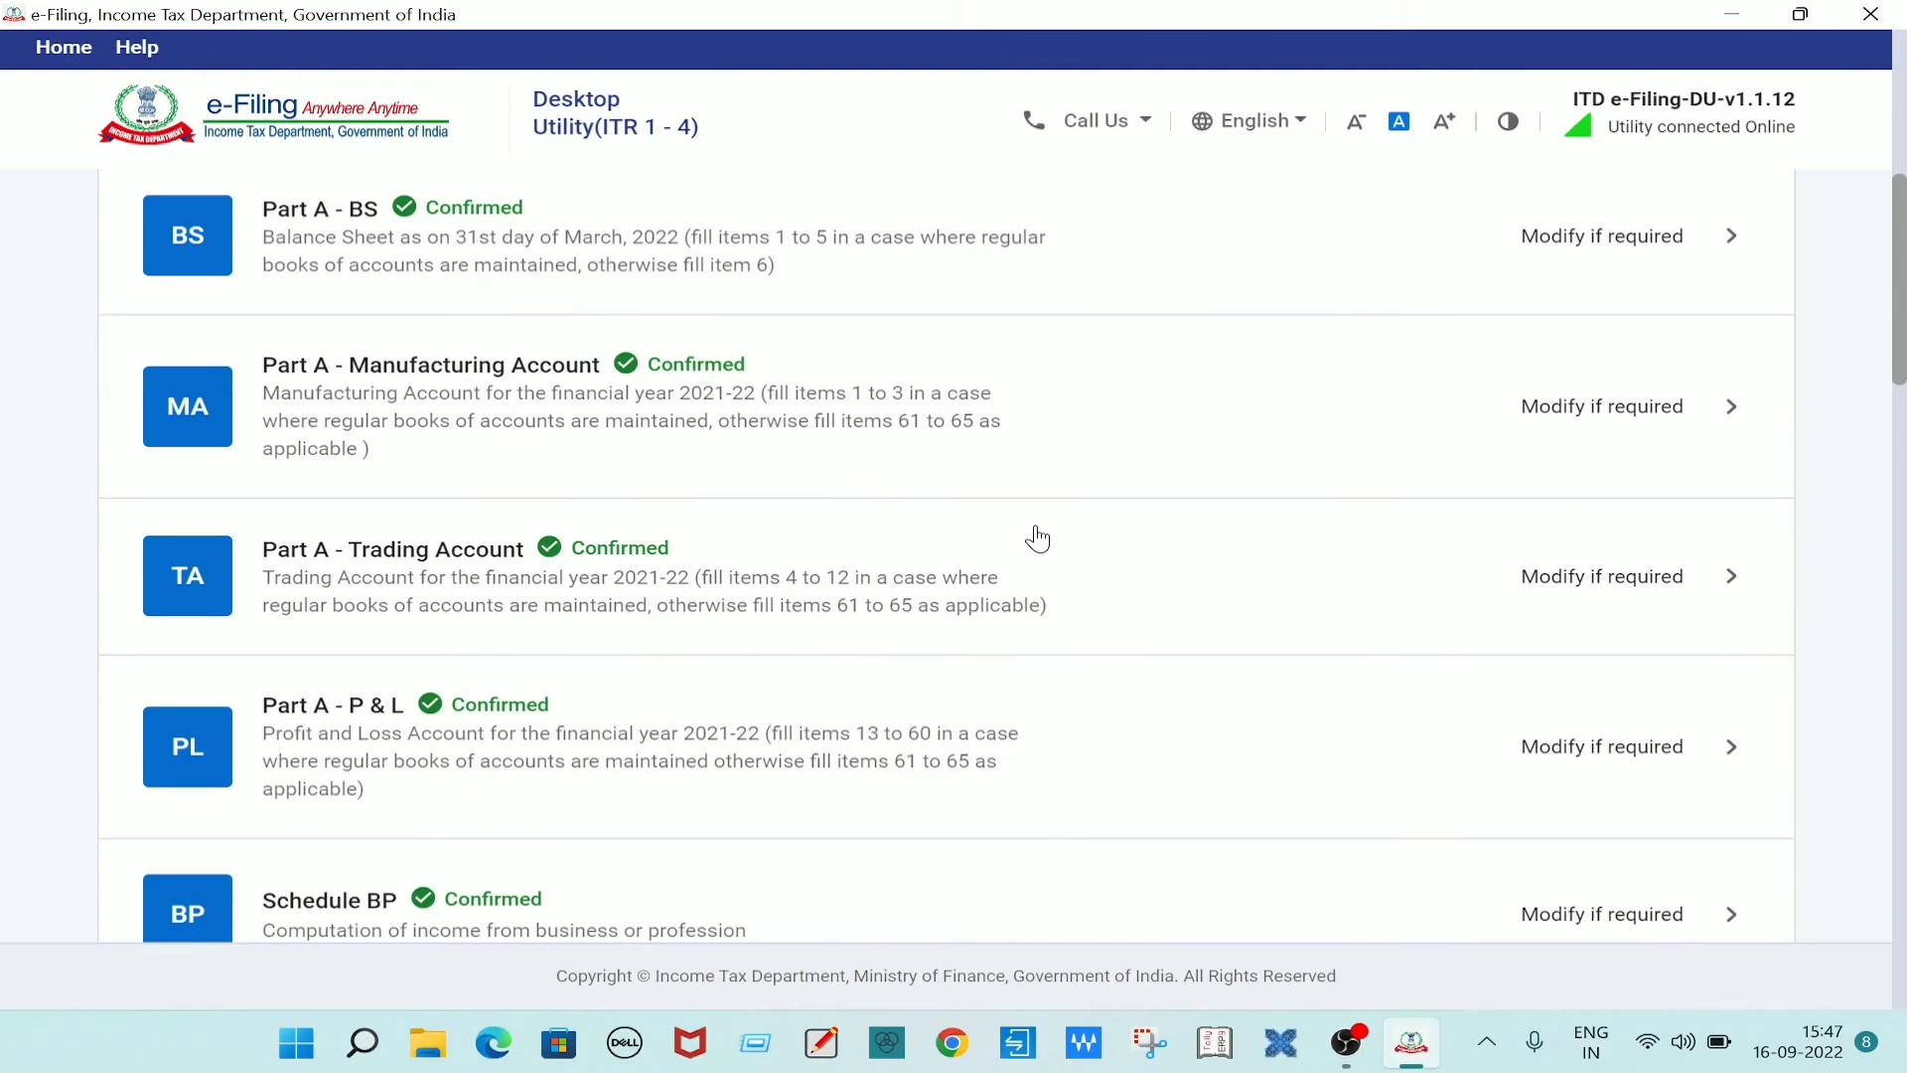
scroll(960, 616, "down", 5)
scroll(1013, 732, "down", 3)
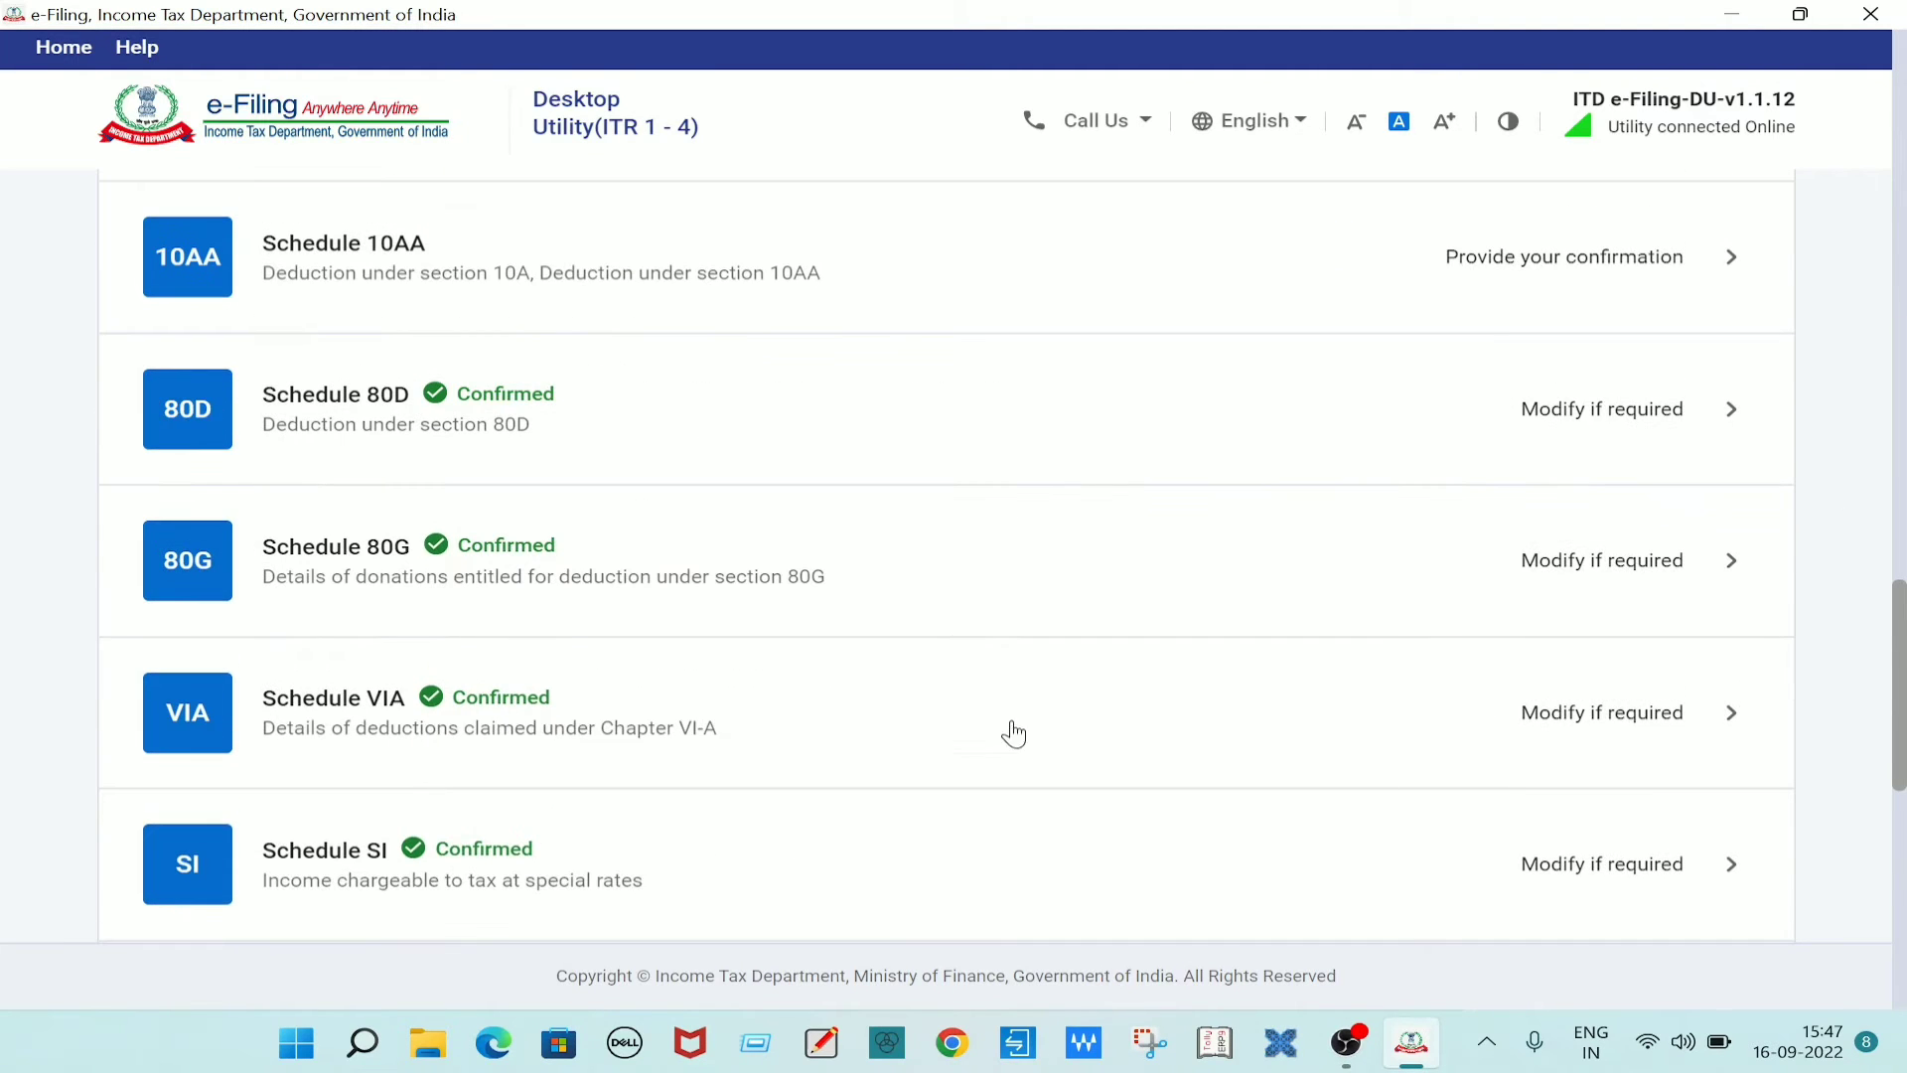
scroll(1034, 728, "down", 7)
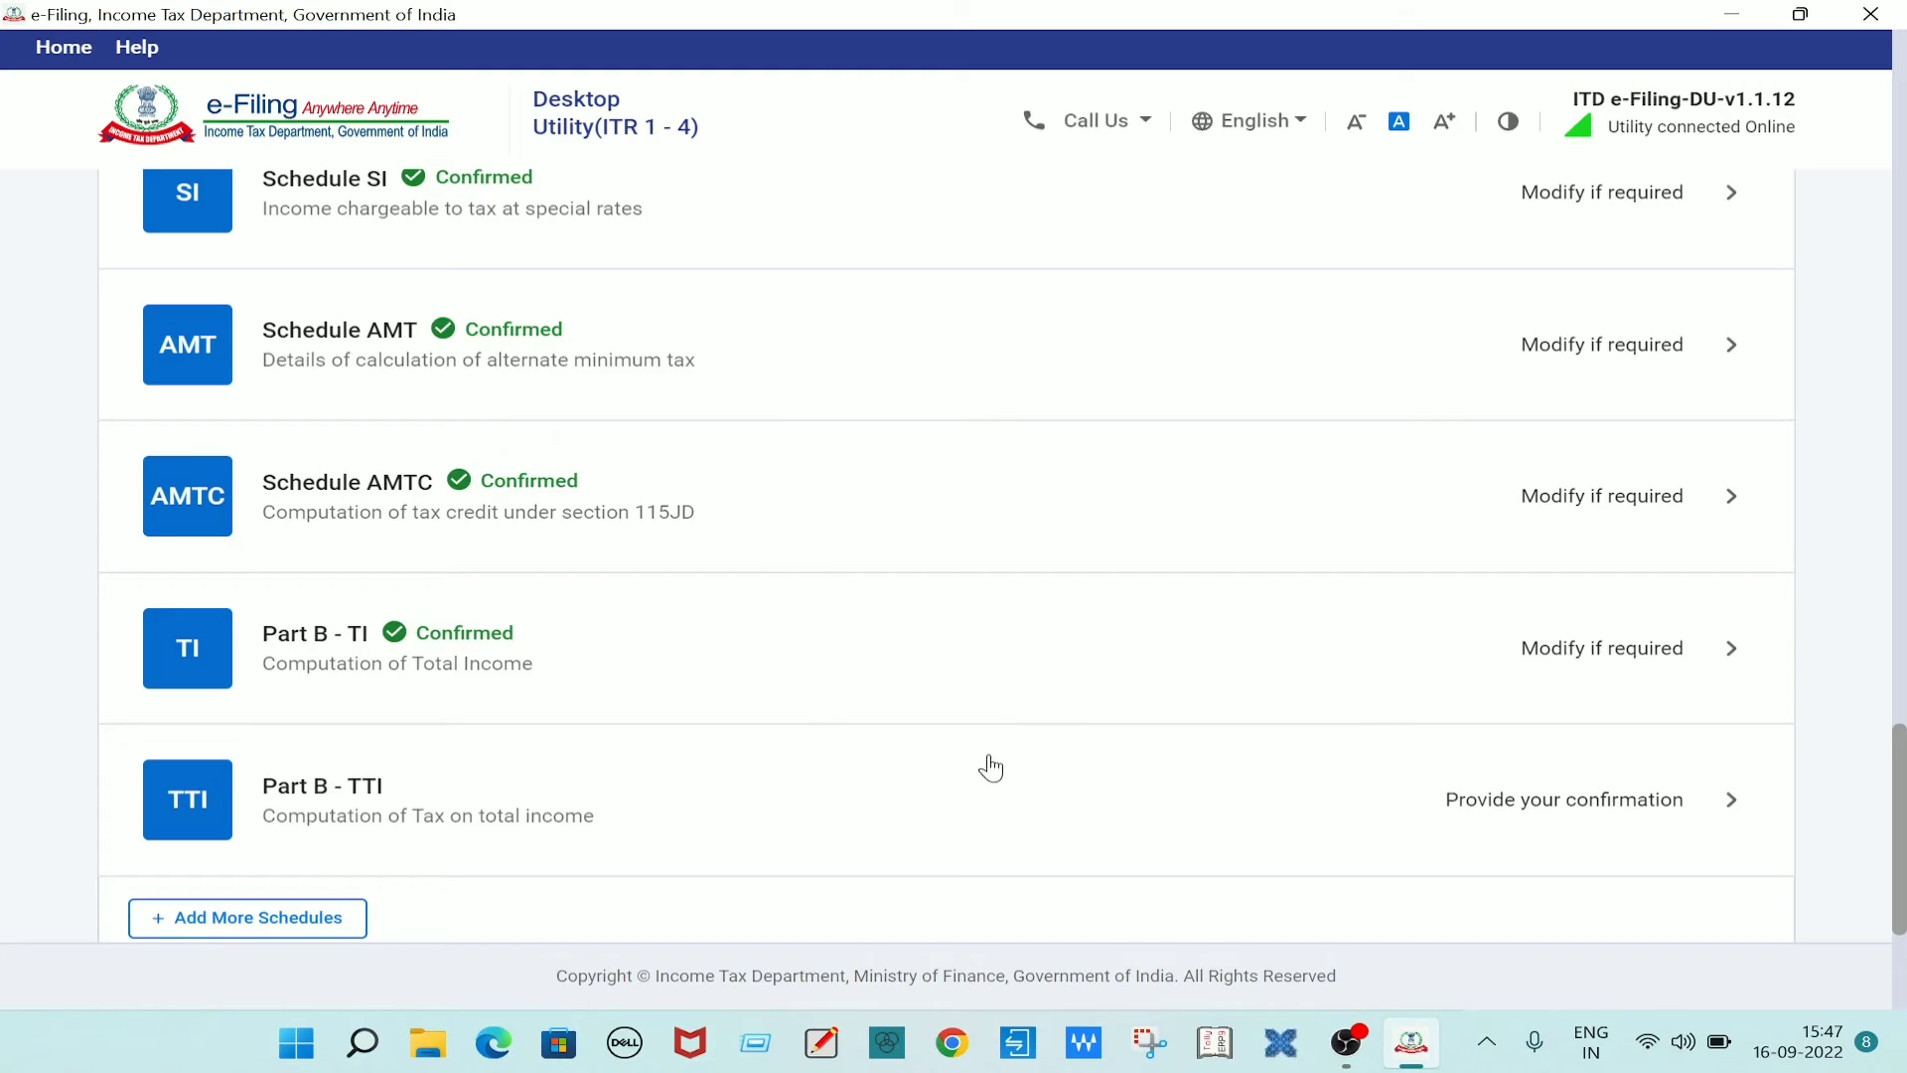
scroll(1082, 681, "up", 10)
scroll(1088, 674, "up", 10)
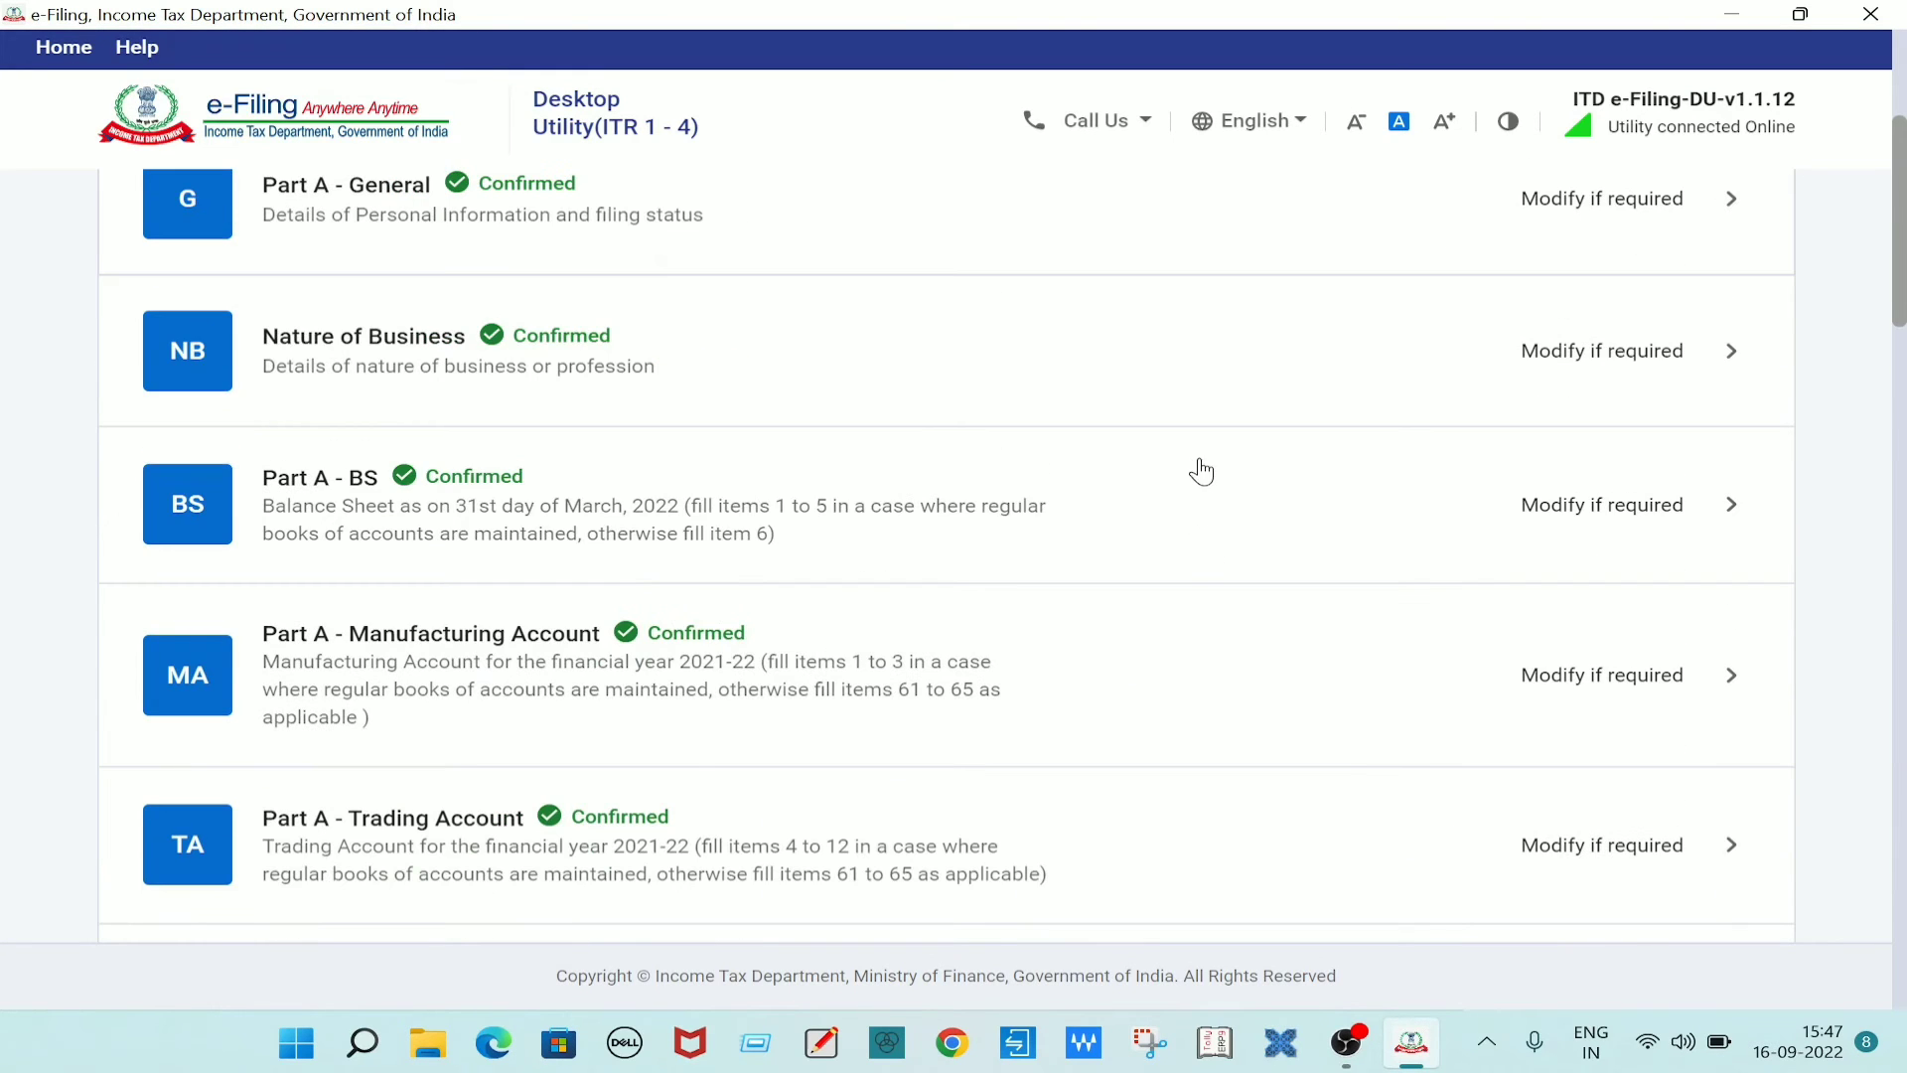
scroll(1189, 472, "up", 4)
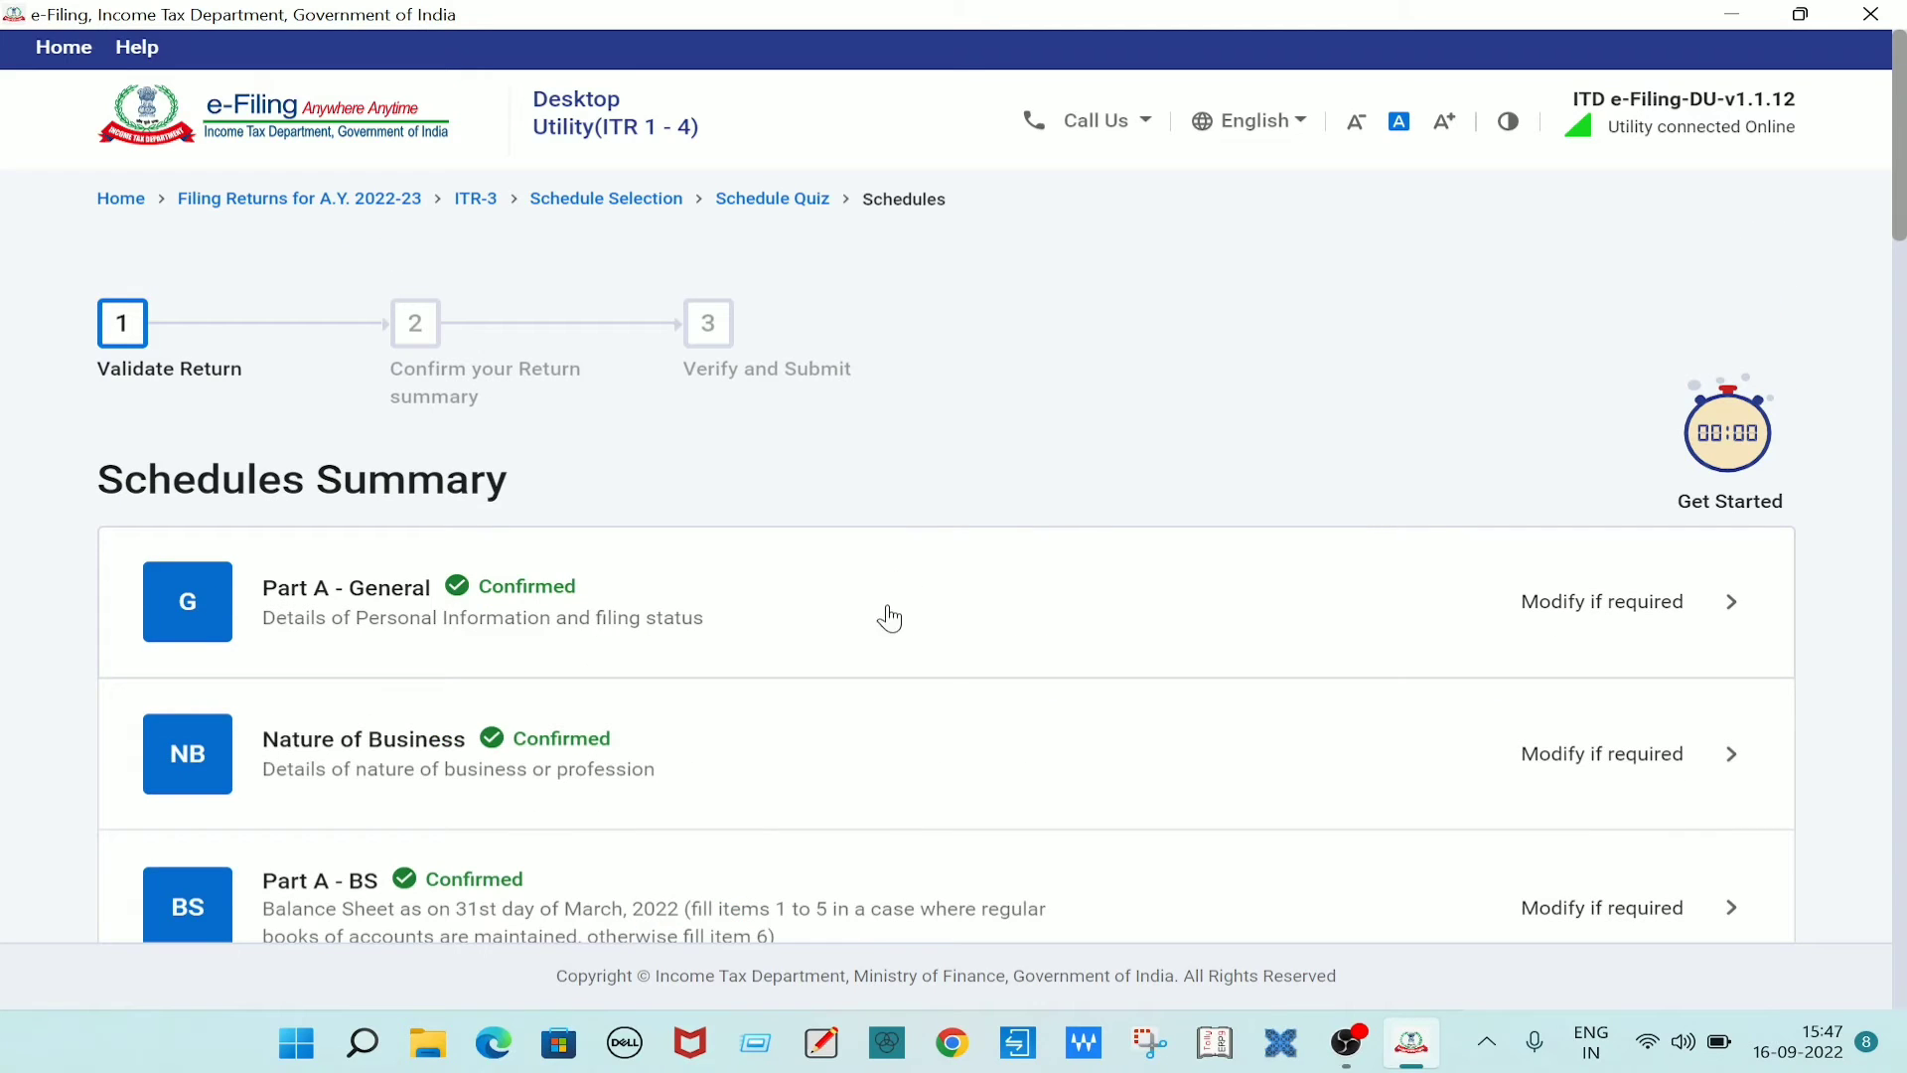
Check the details of presumptive income from business u/s 44AD in Part A - P & L, and go back to the schedules.
scroll(993, 407, "down", 2)
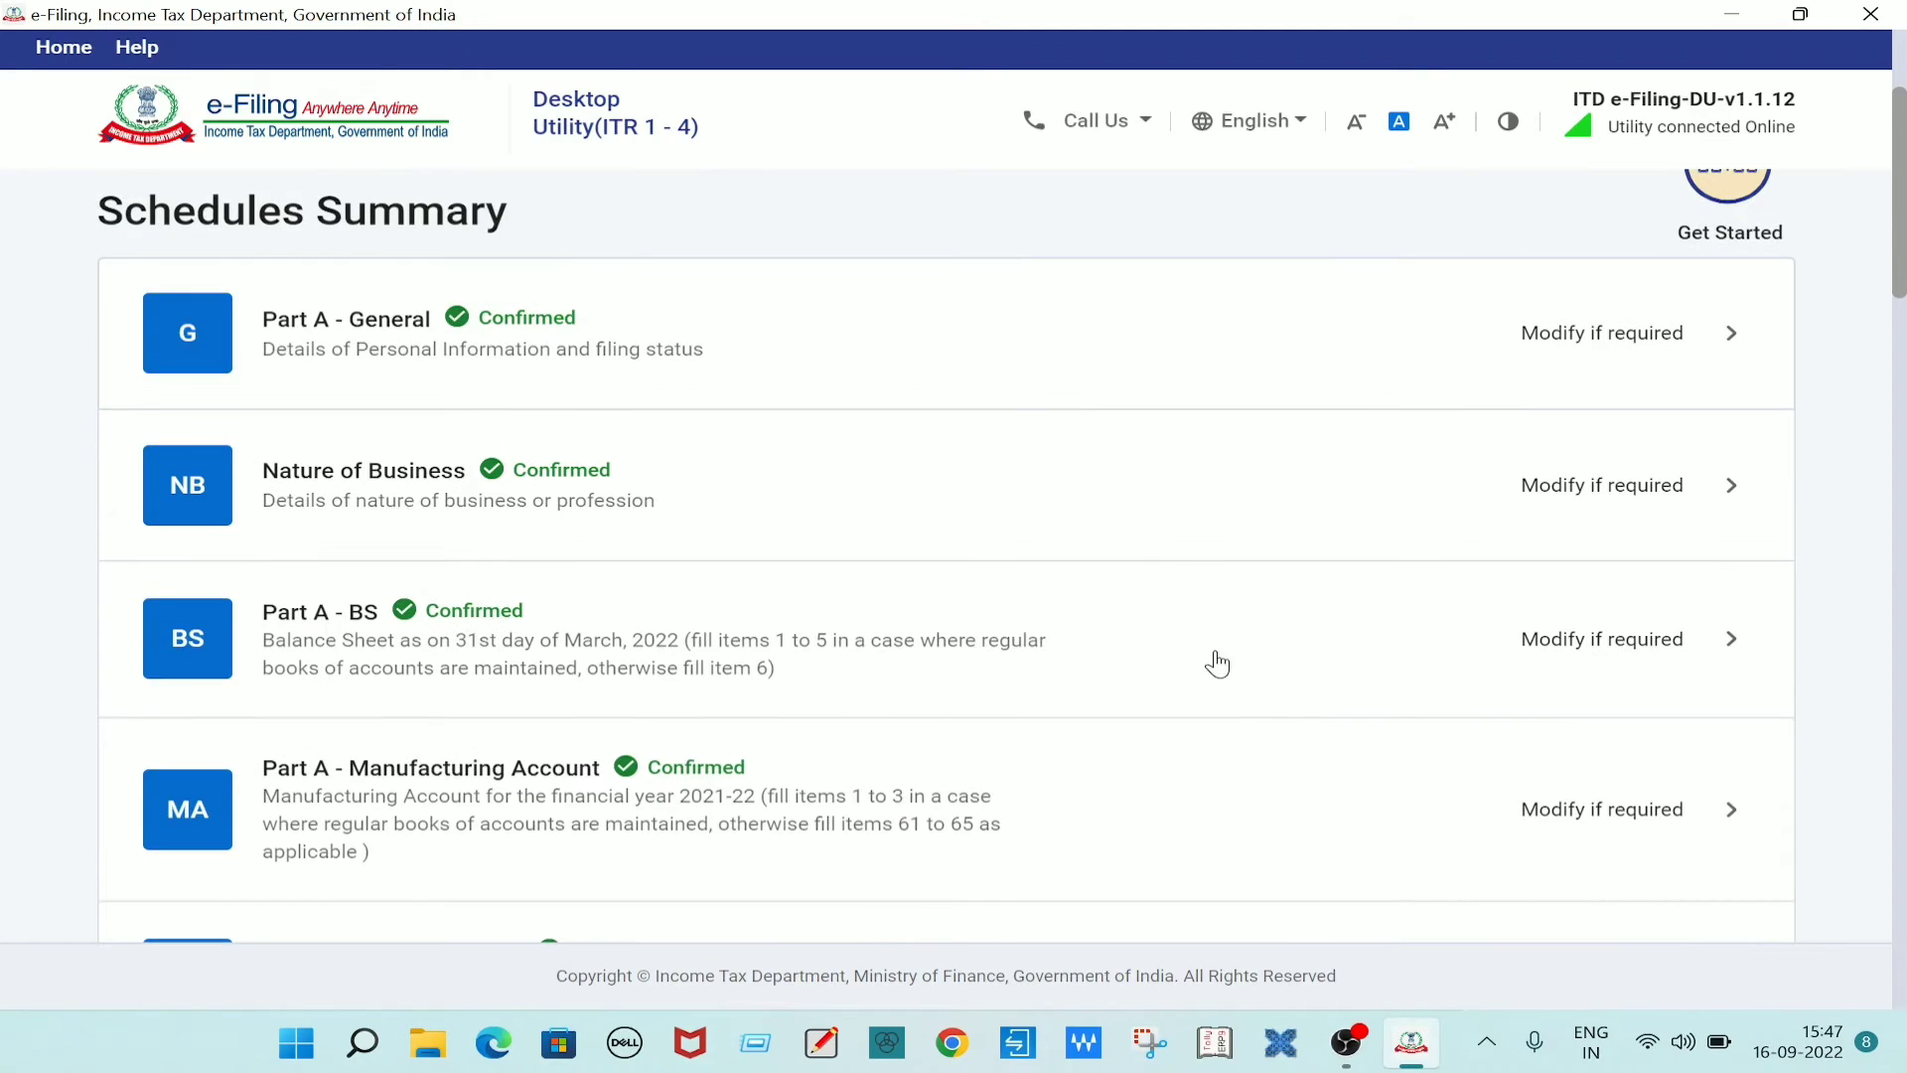
scroll(1043, 596, "down", 2)
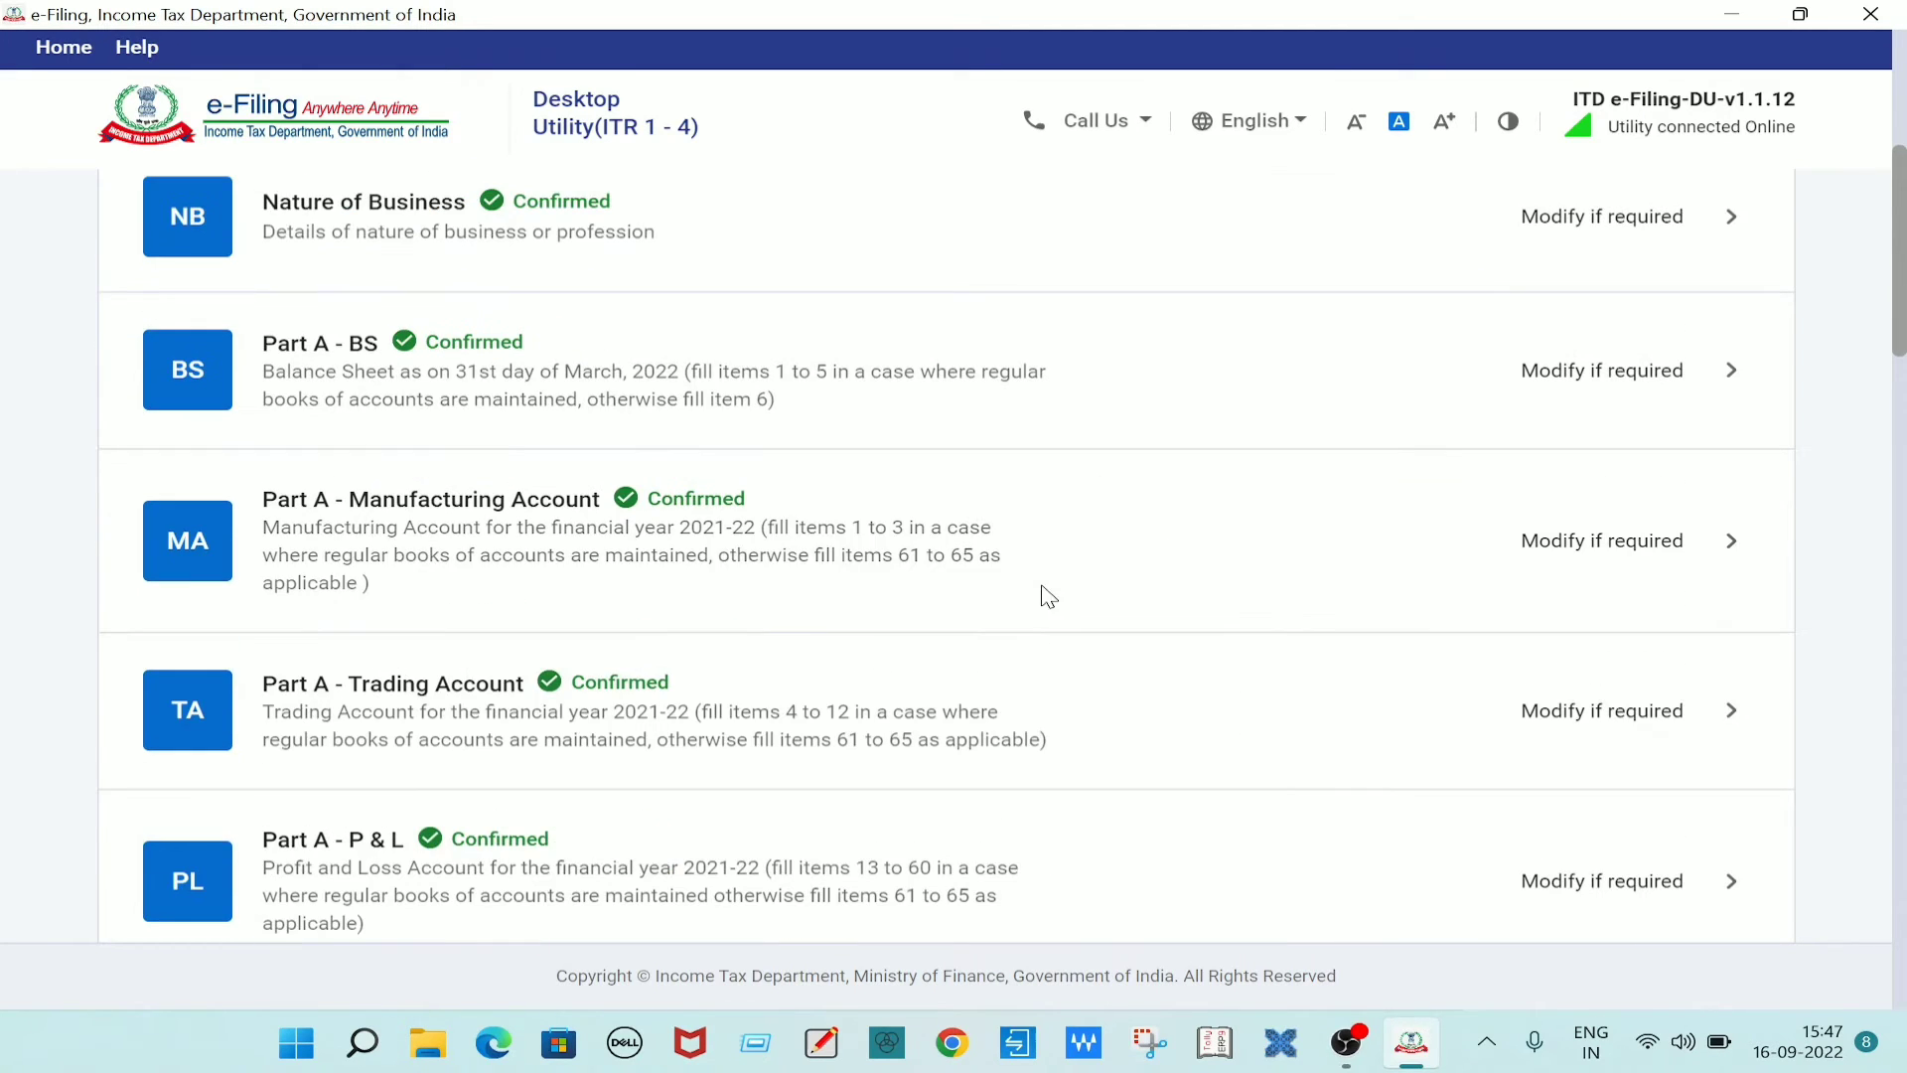
left_click(689, 864)
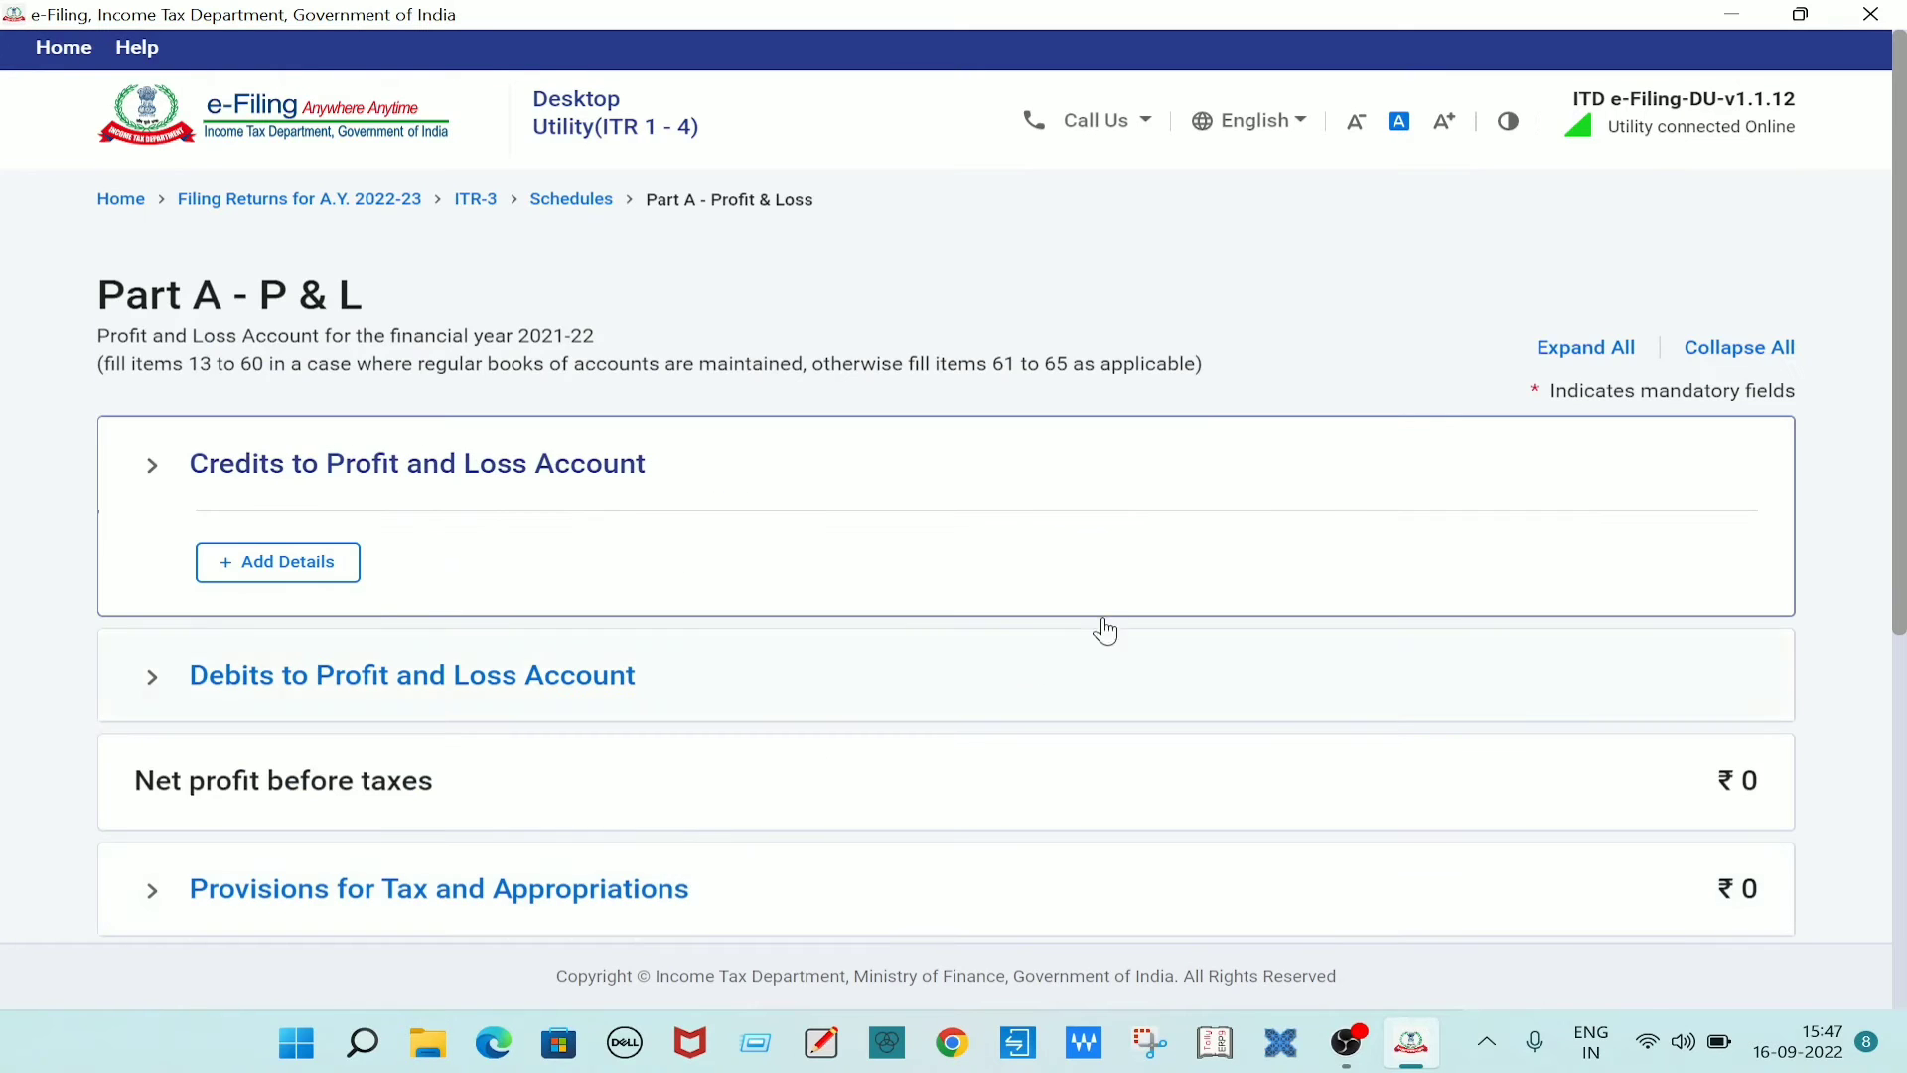
scroll(1319, 375, "down", 5)
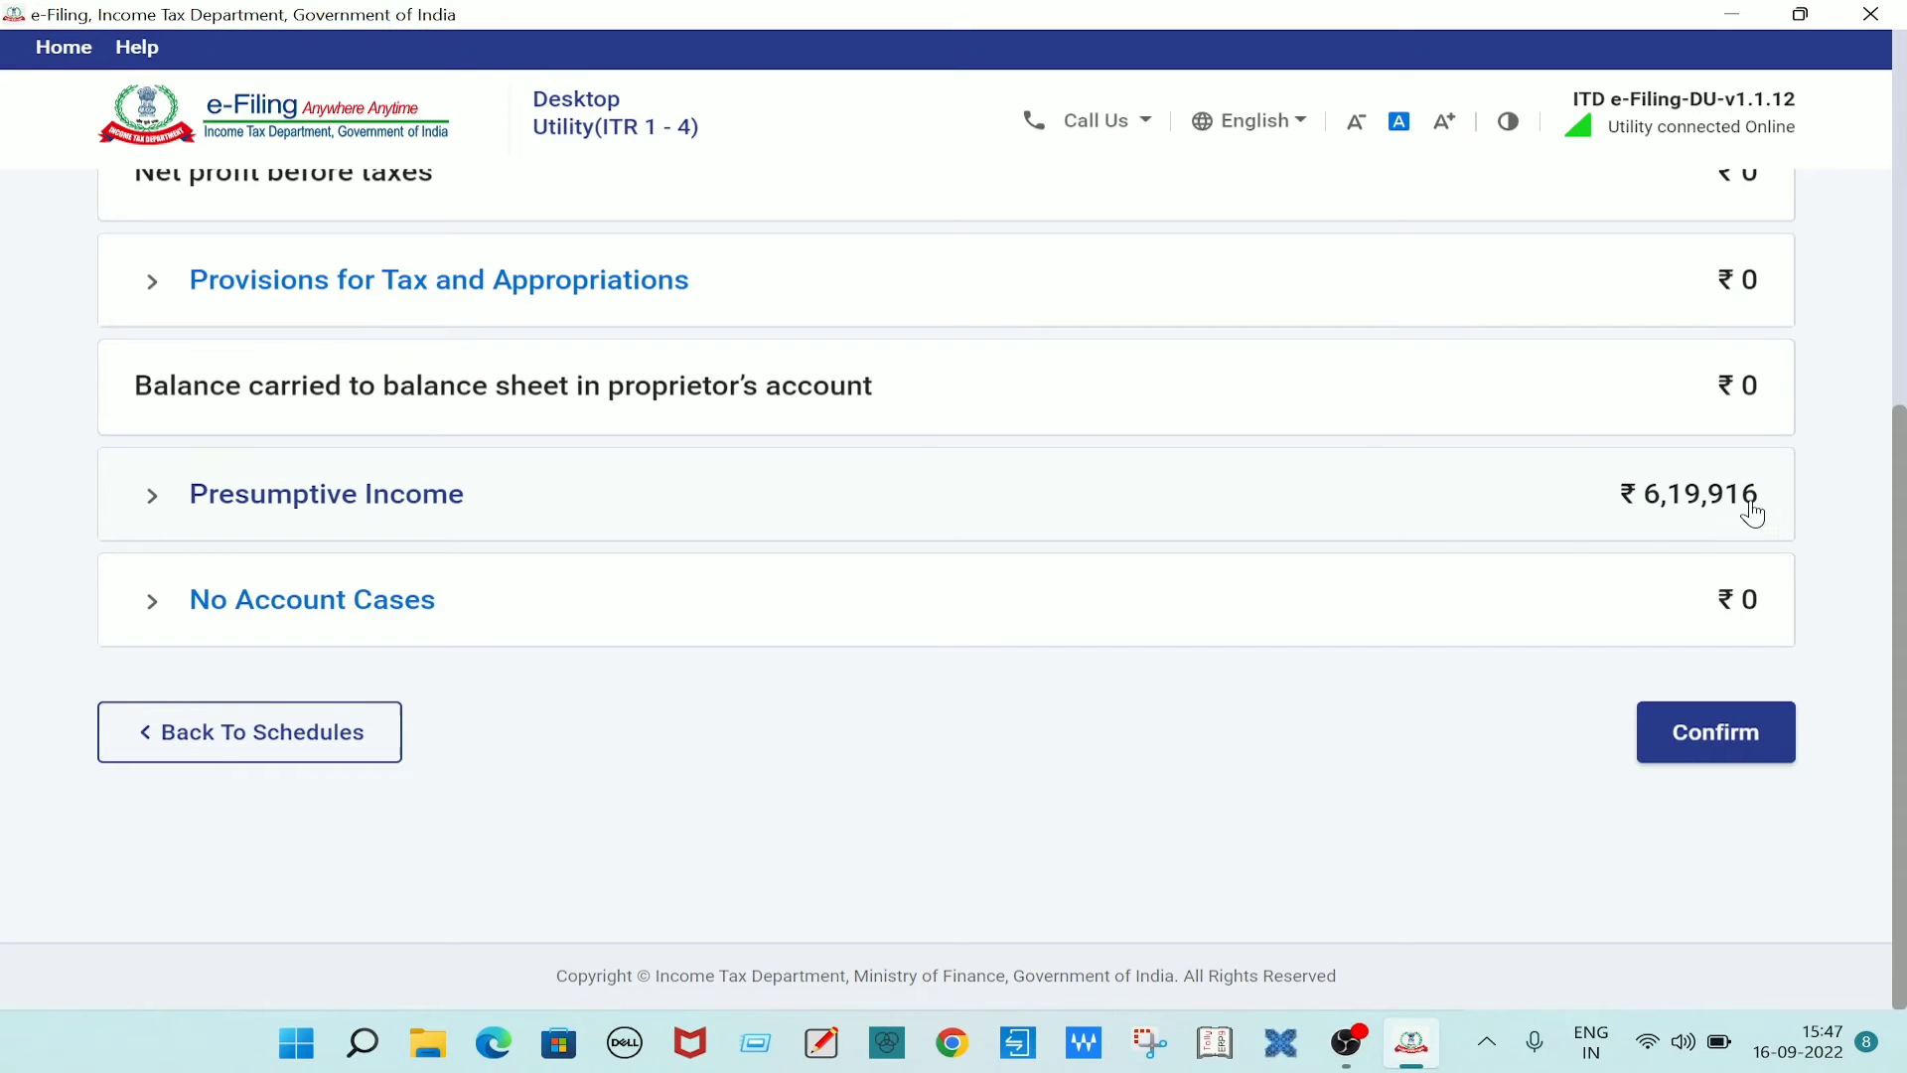
left_click(158, 508)
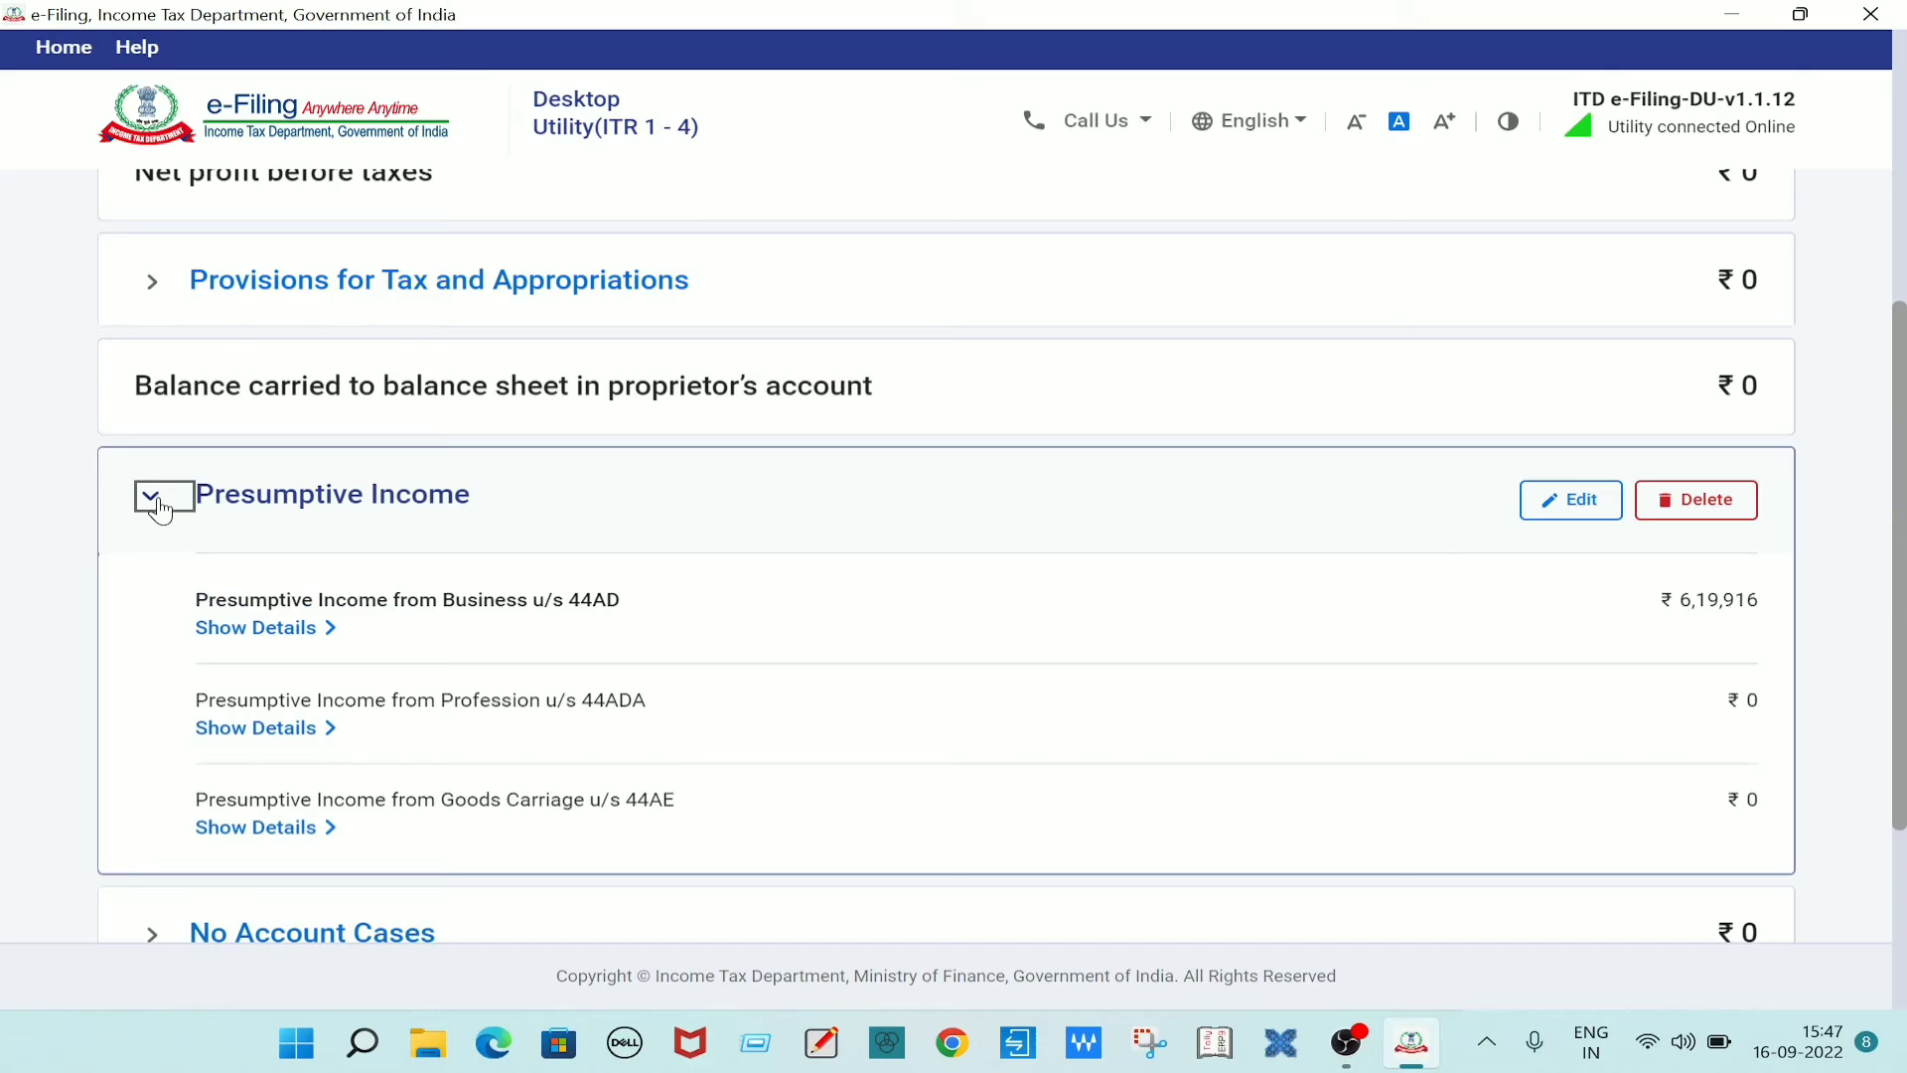
left_click(290, 636)
scroll(713, 608, "down", 1)
scroll(1559, 558, "down", 3)
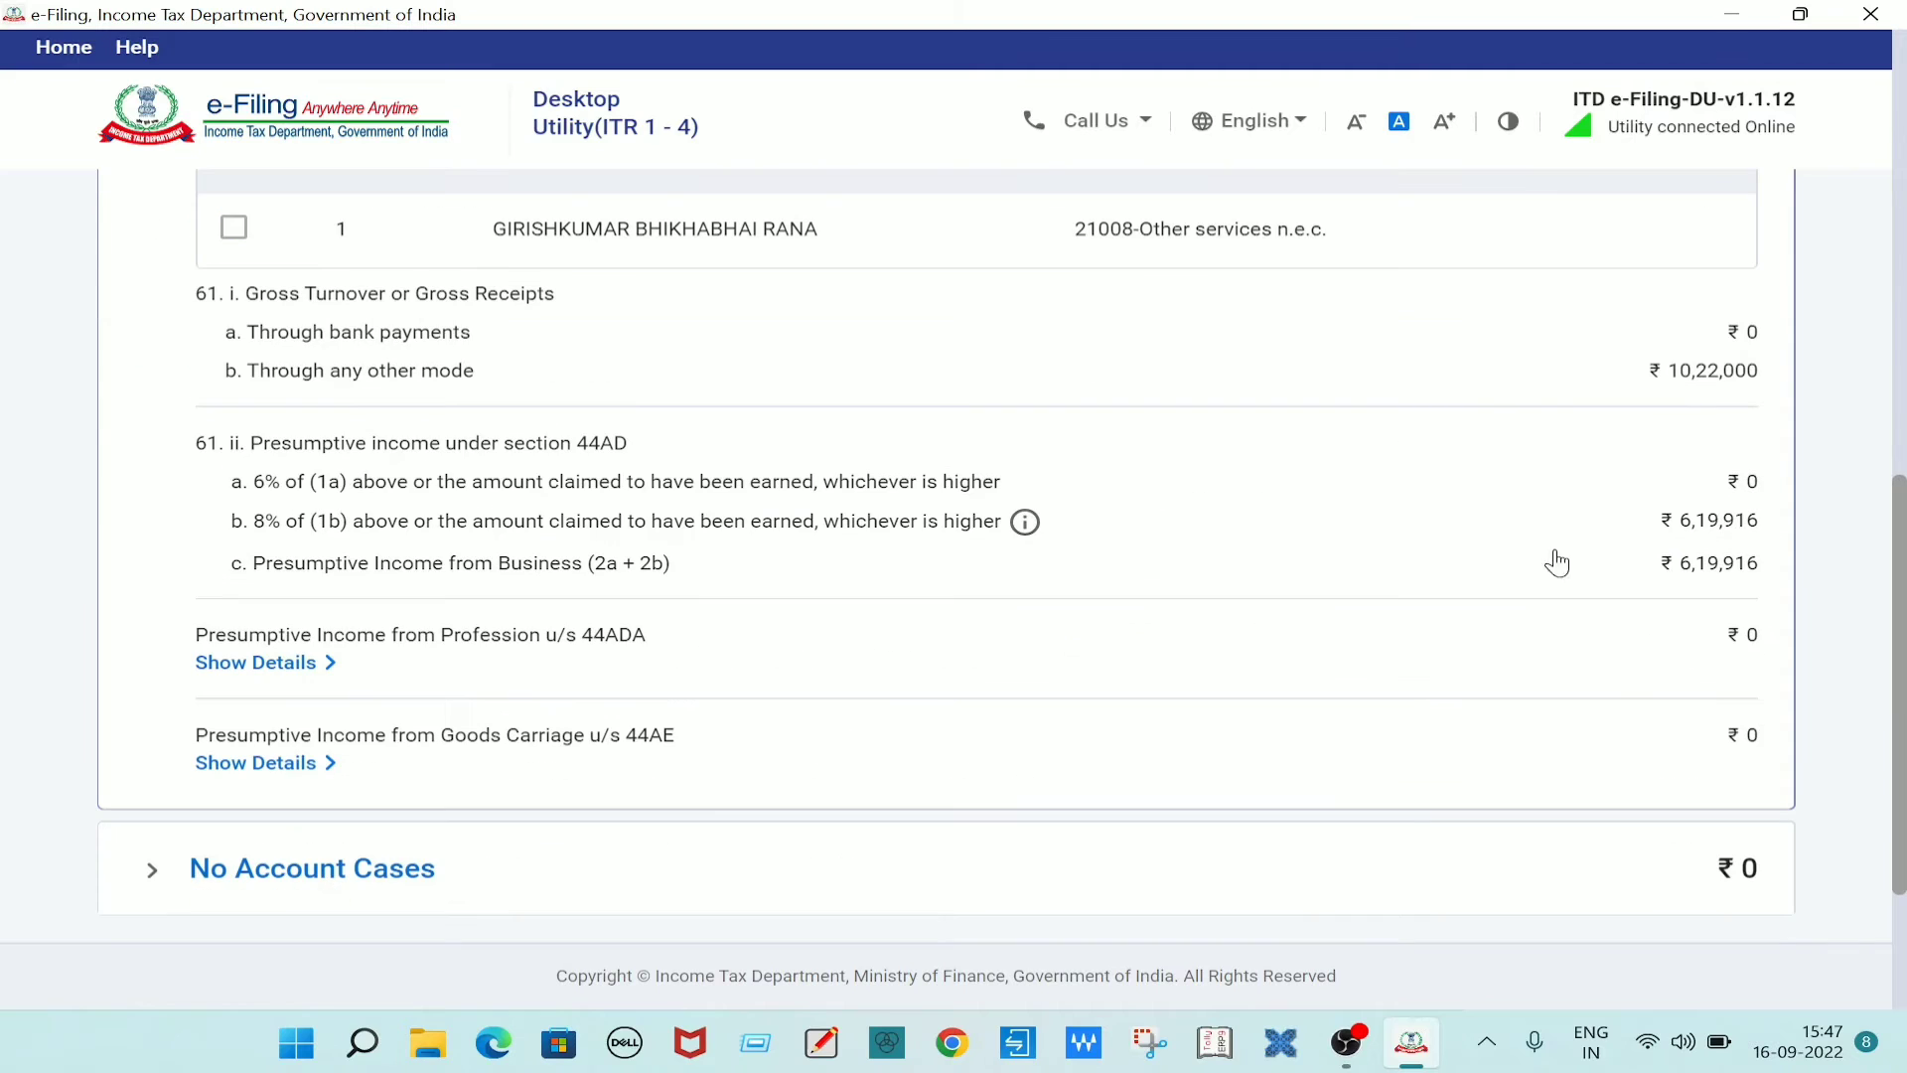
scroll(1599, 417, "up", 2)
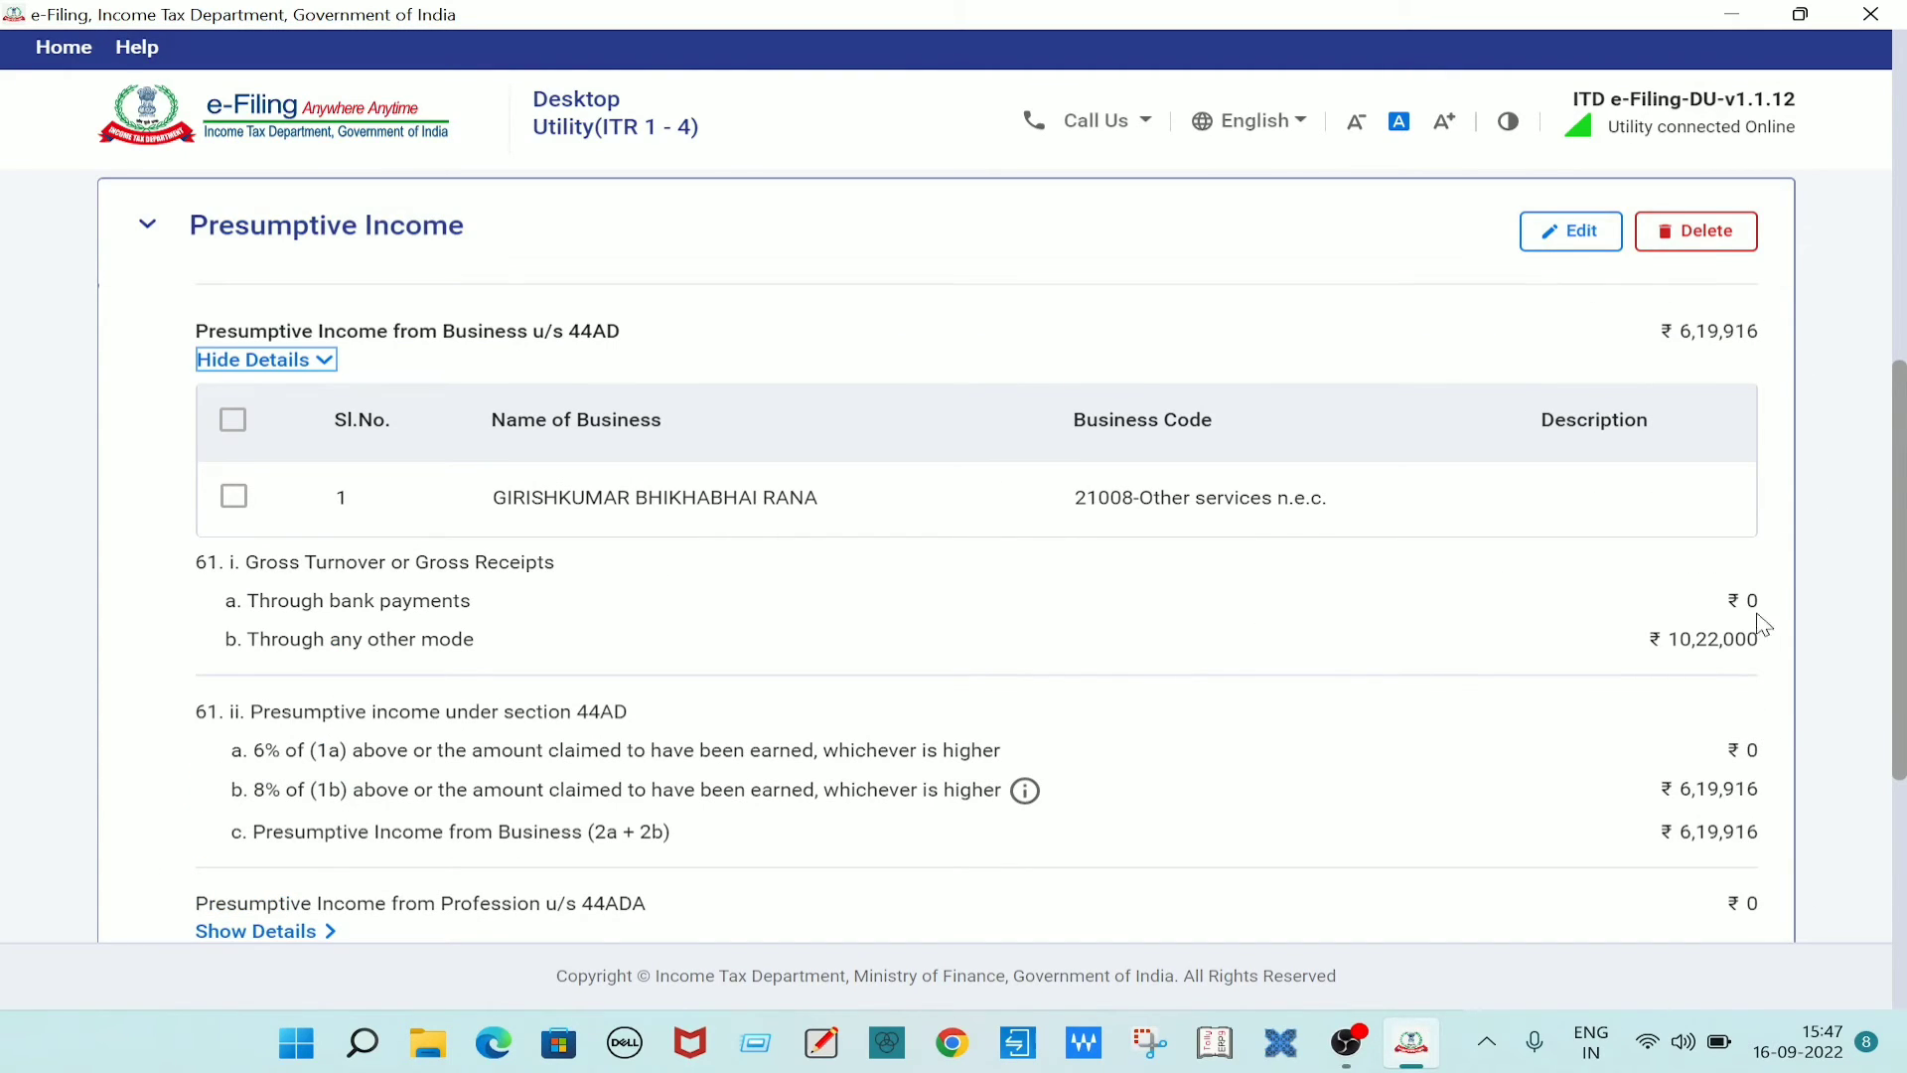
scroll(1778, 606, "down", 4)
left_click(325, 755)
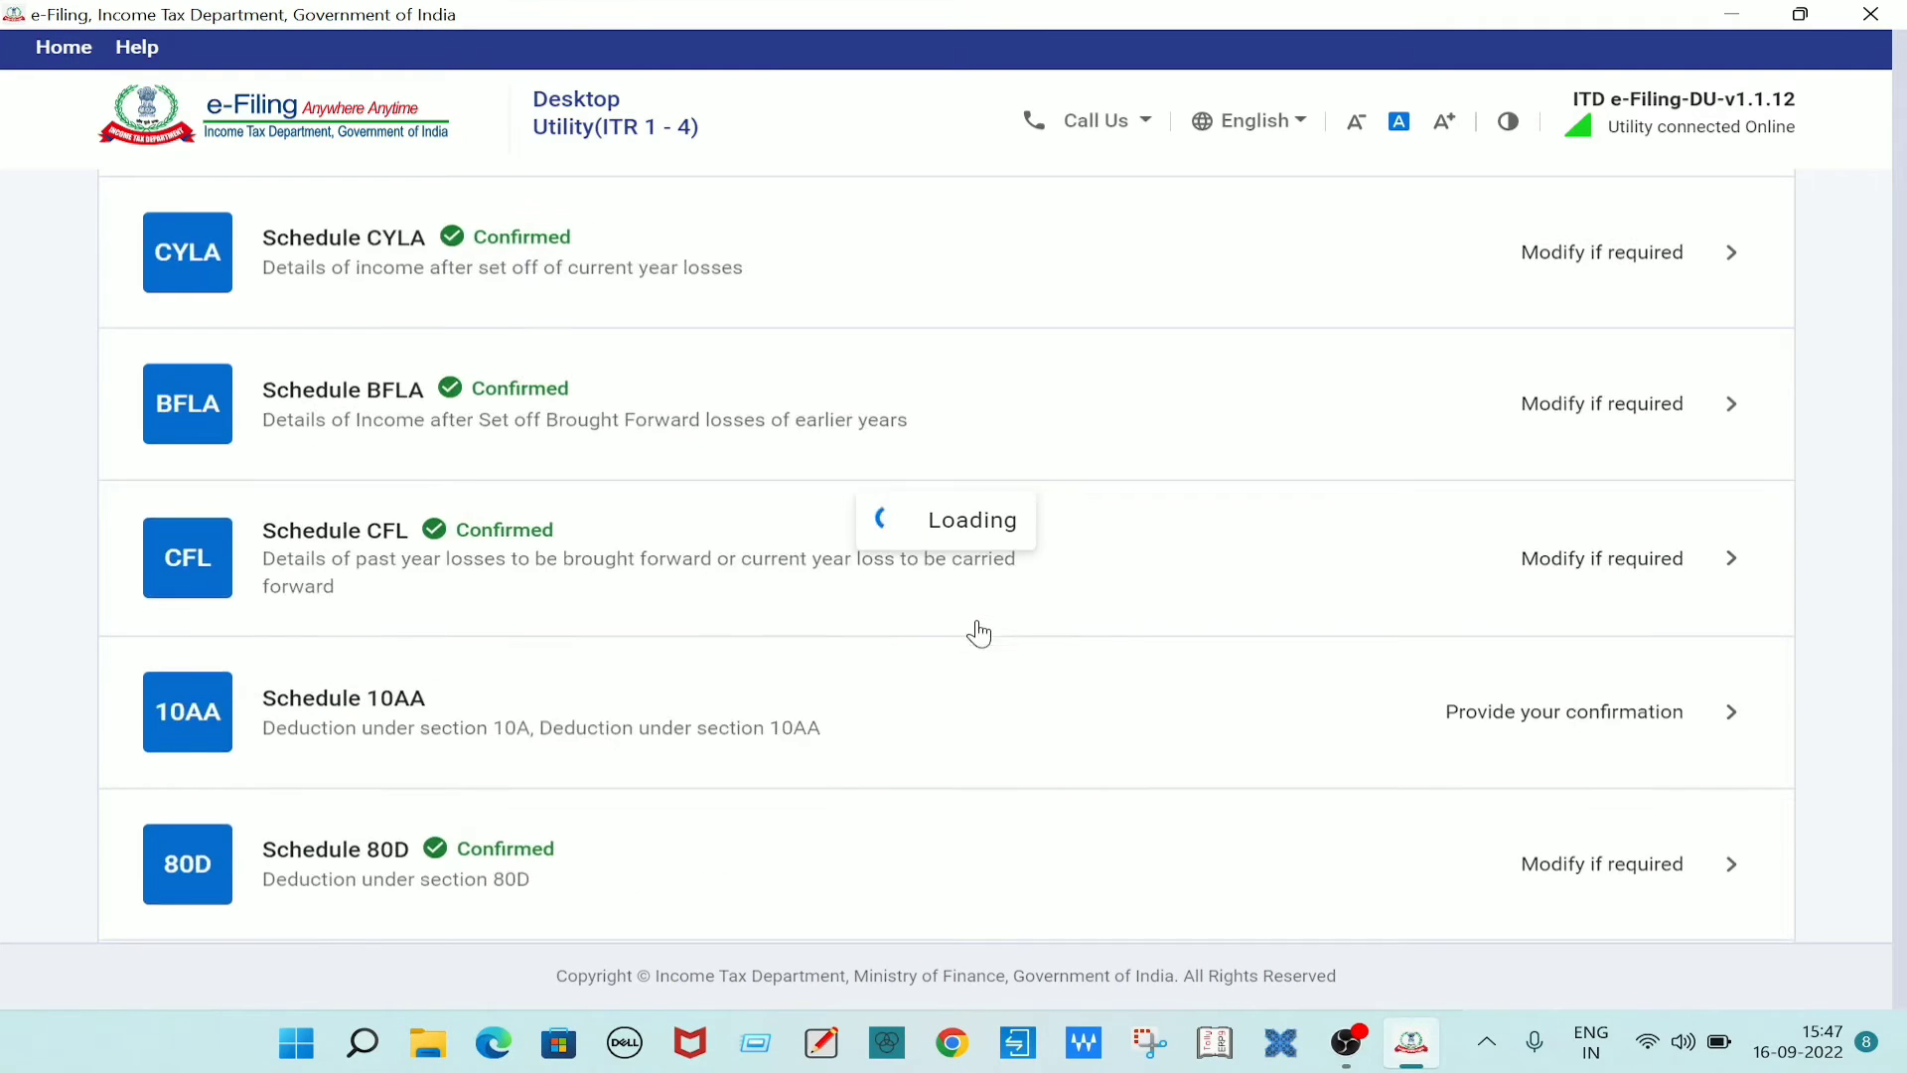
Review the Filing Section details in Part A - General and close the section without saving.
scroll(939, 631, "down", 1)
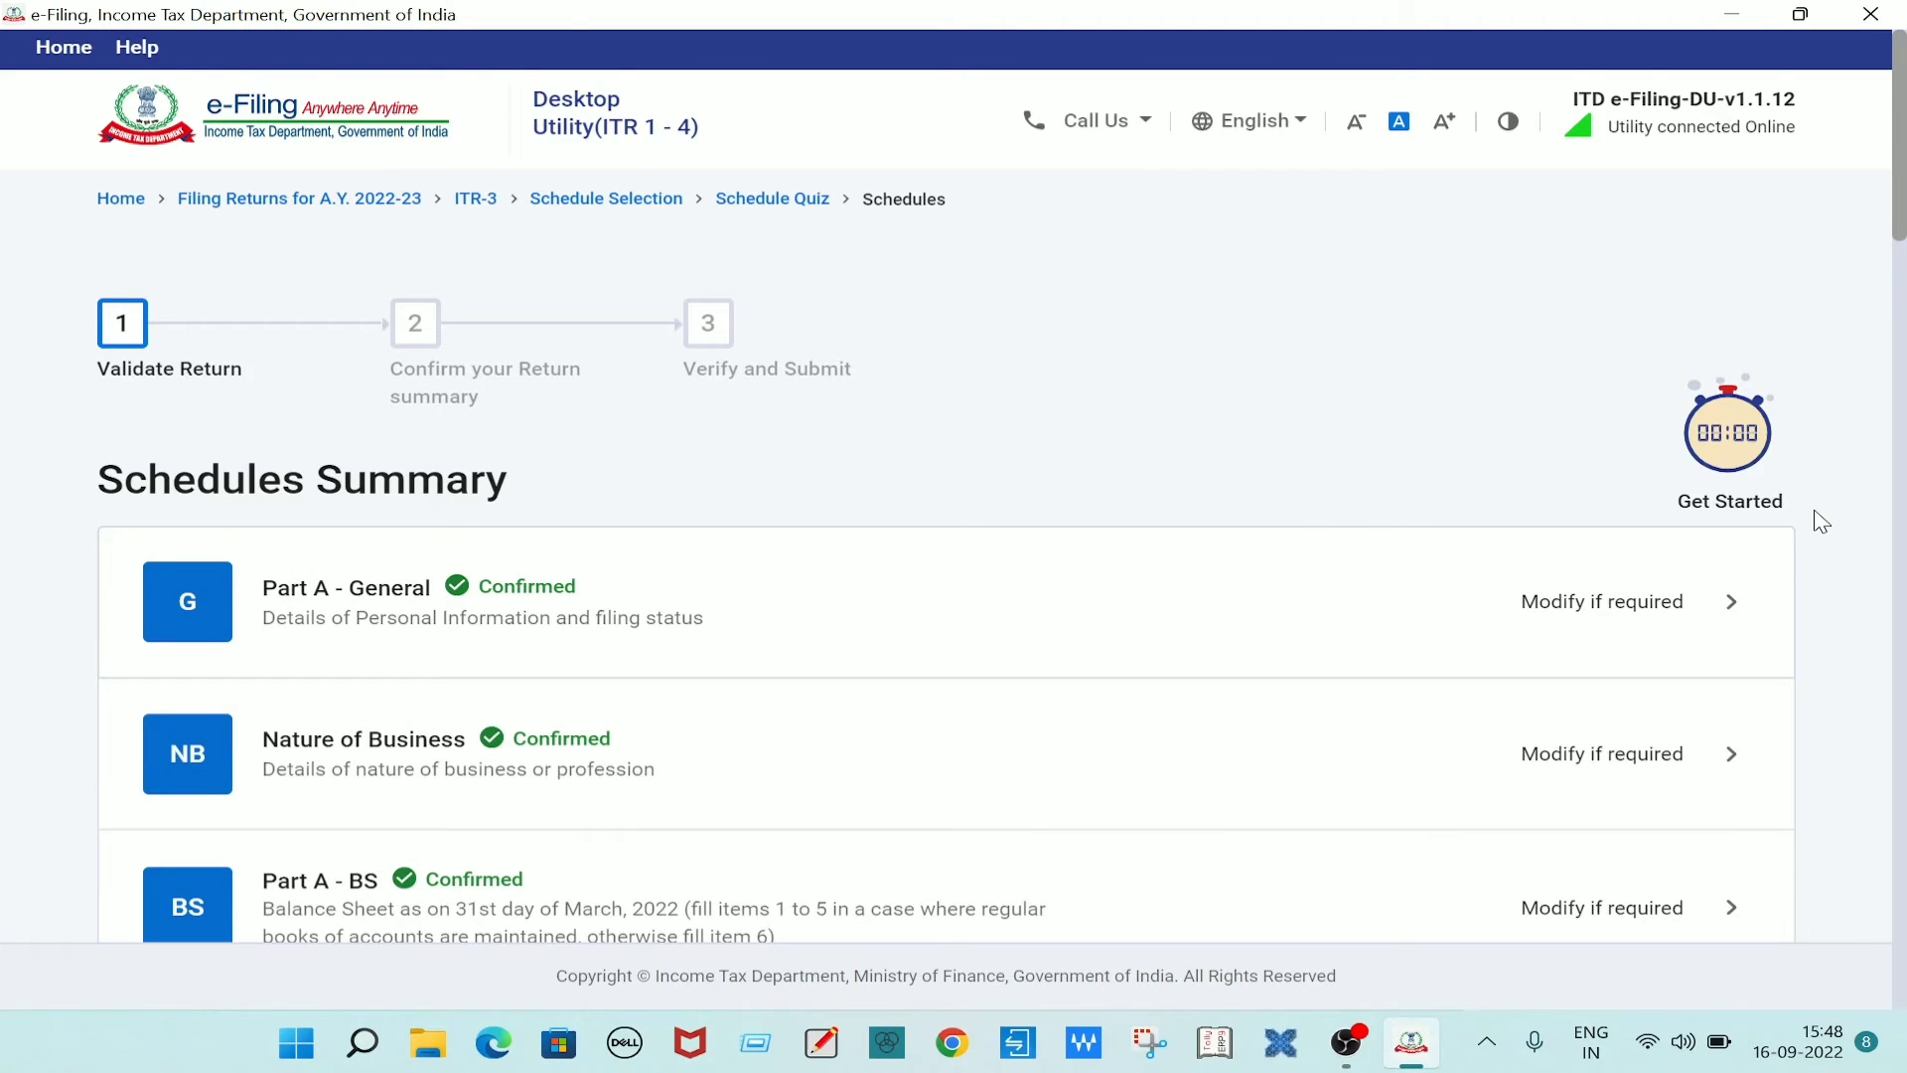
scroll(1821, 522, "down", 1)
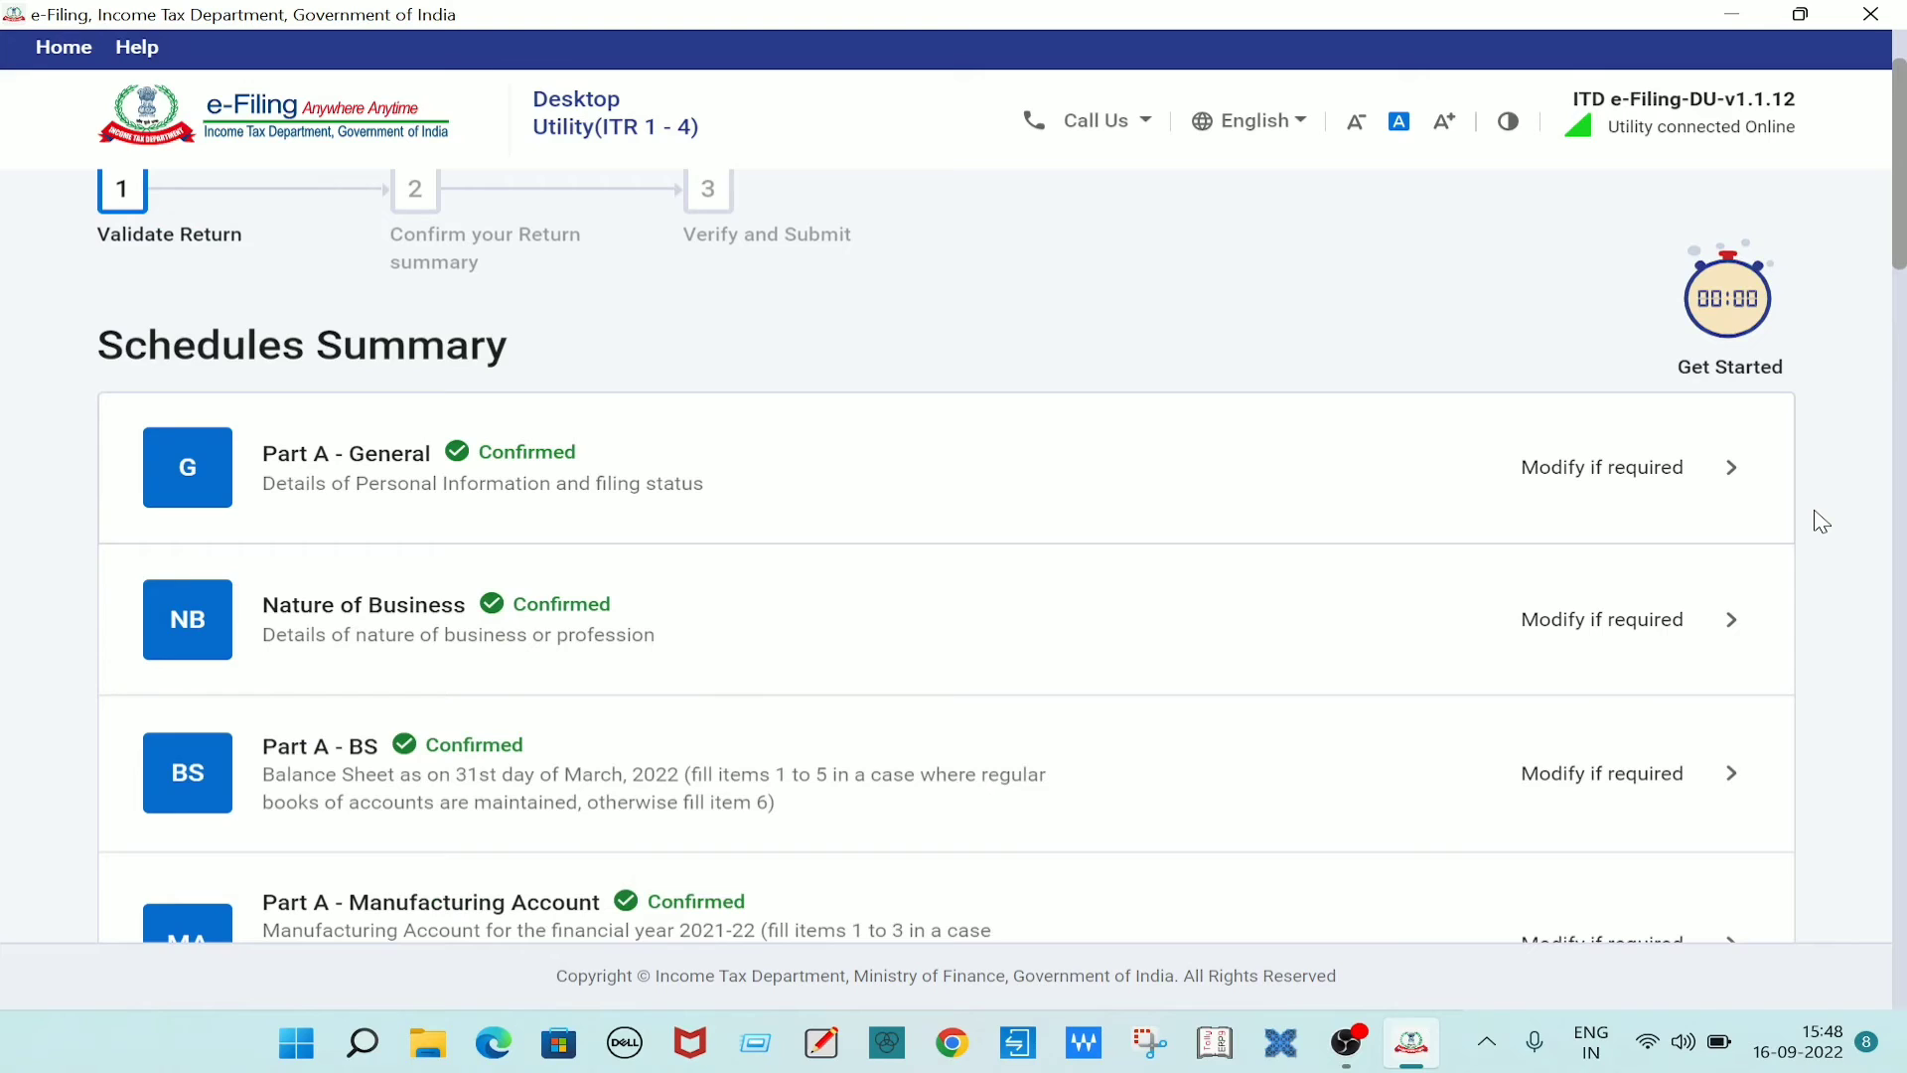
scroll(1825, 512, "down", 1)
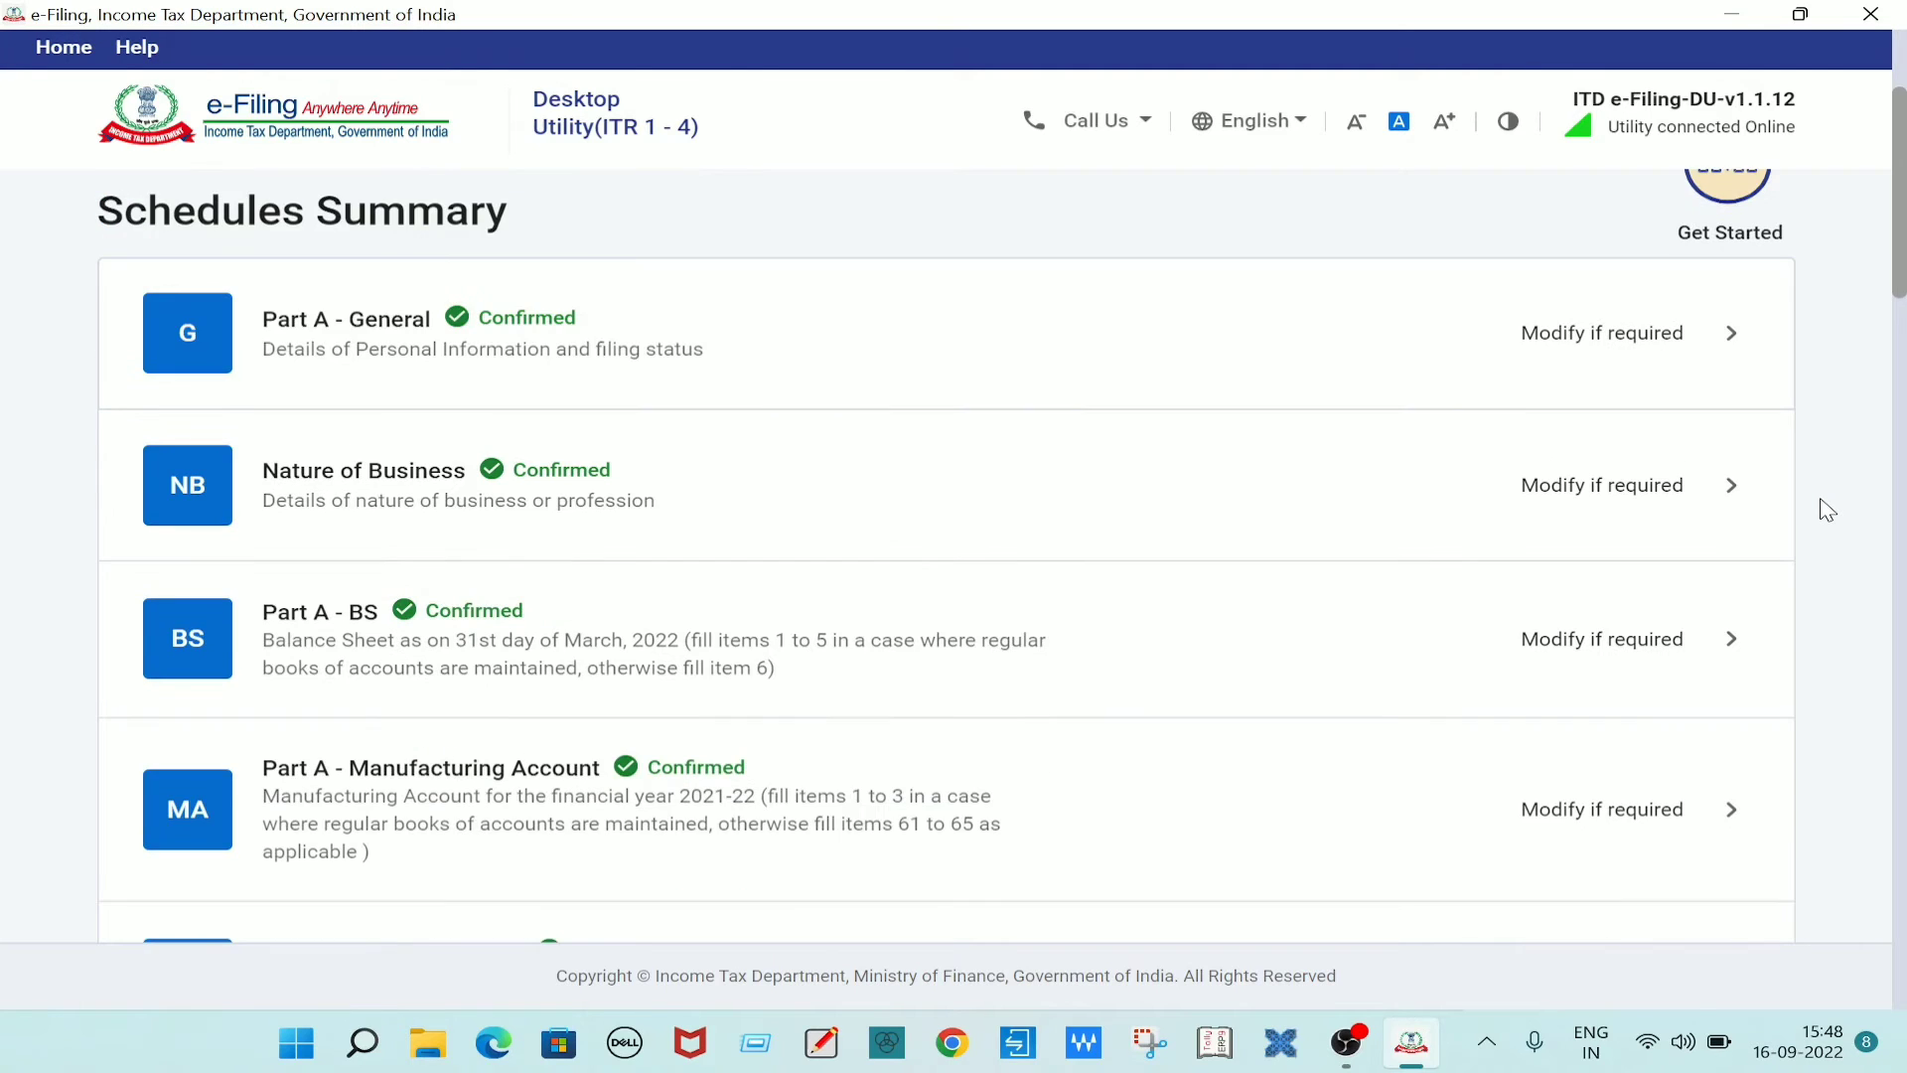
left_click(720, 345)
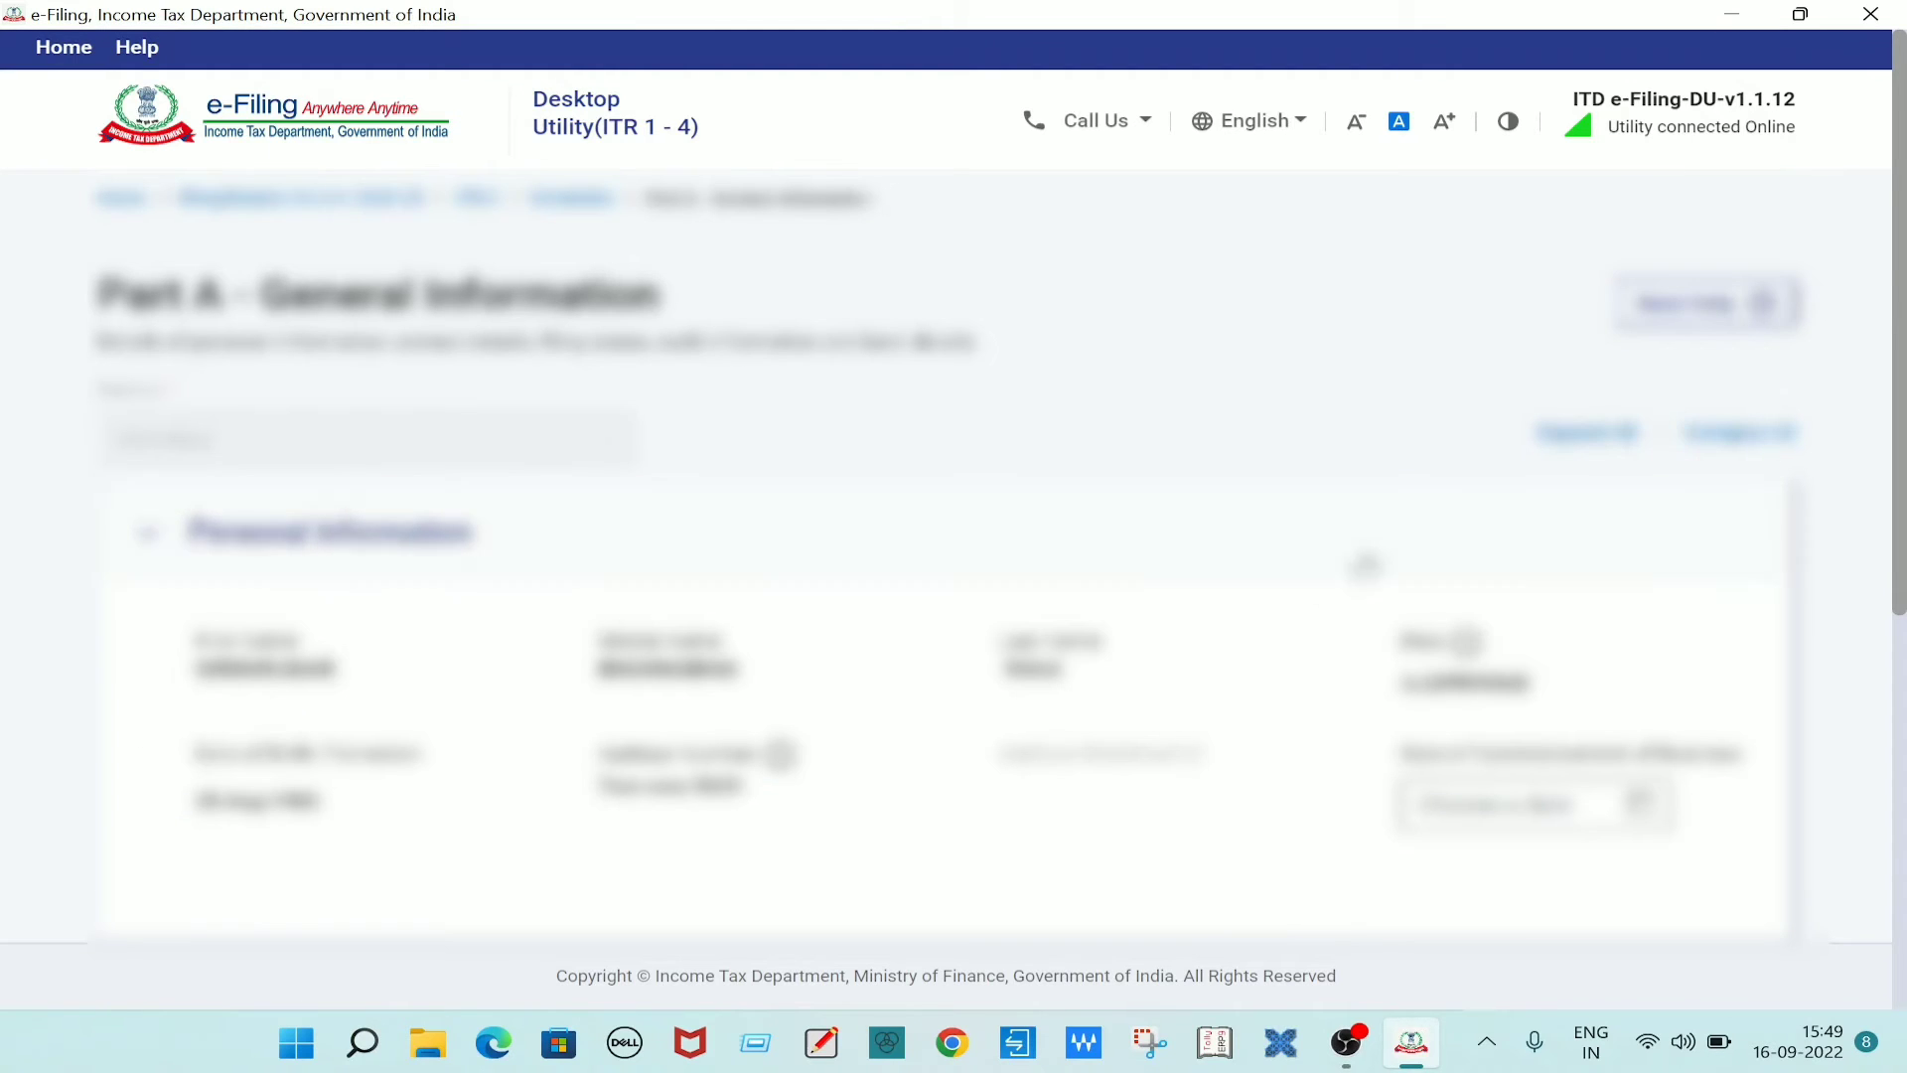
scroll(1366, 564, "down", 6)
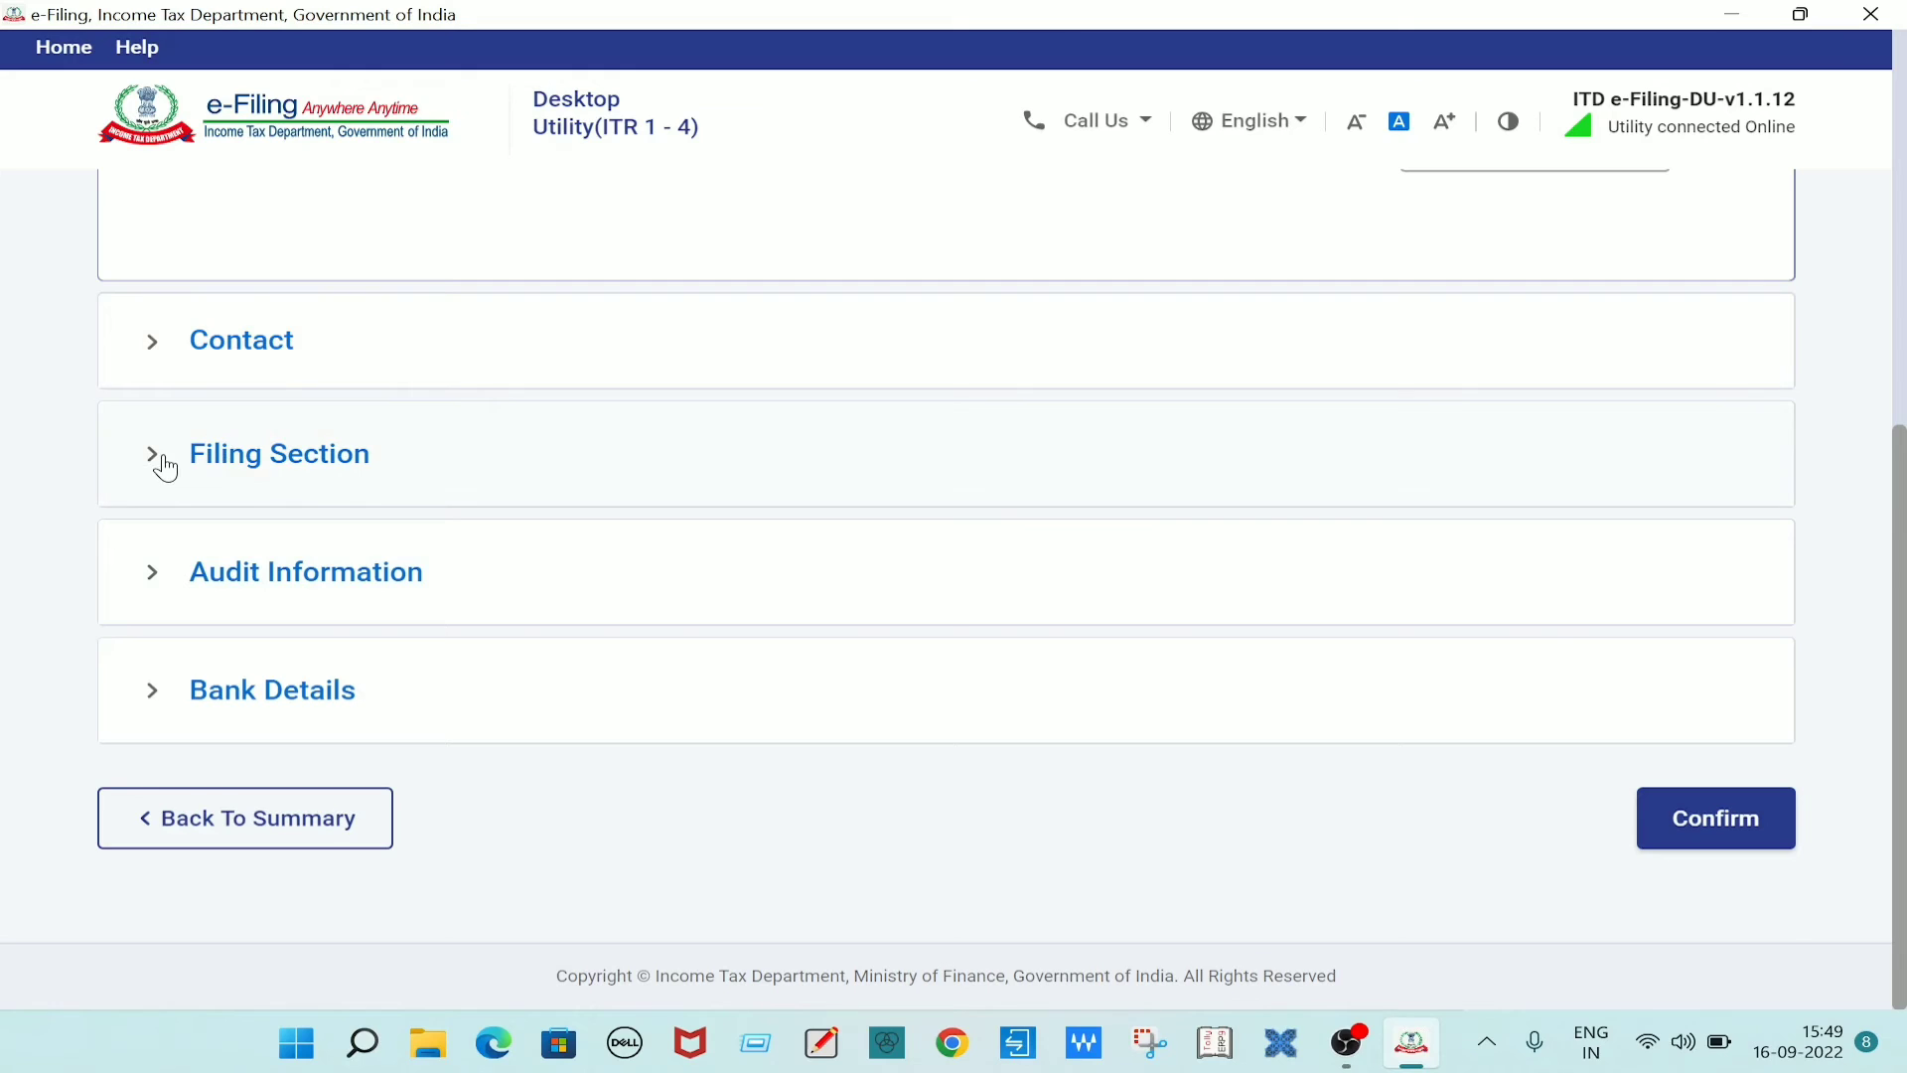
left_click(166, 468)
scroll(1127, 477, "down", 1)
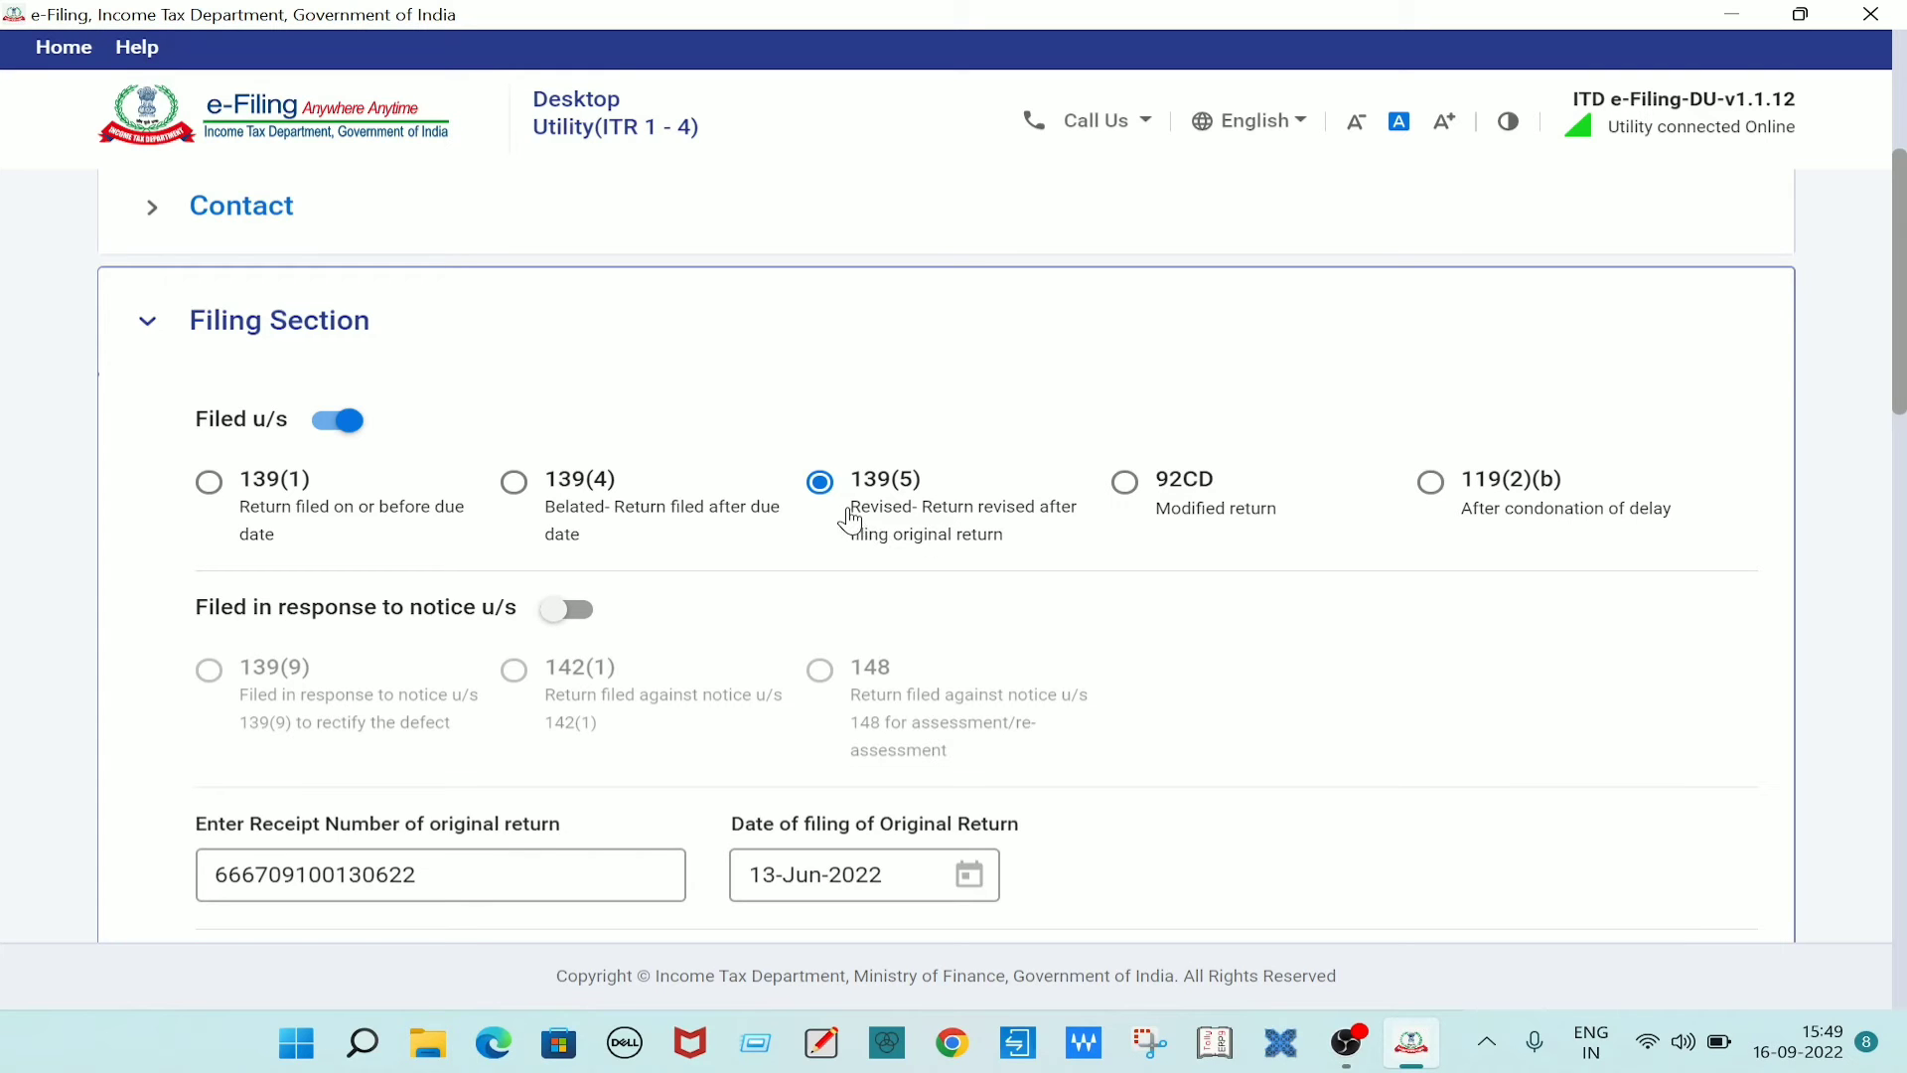
scroll(1268, 460, "down", 20)
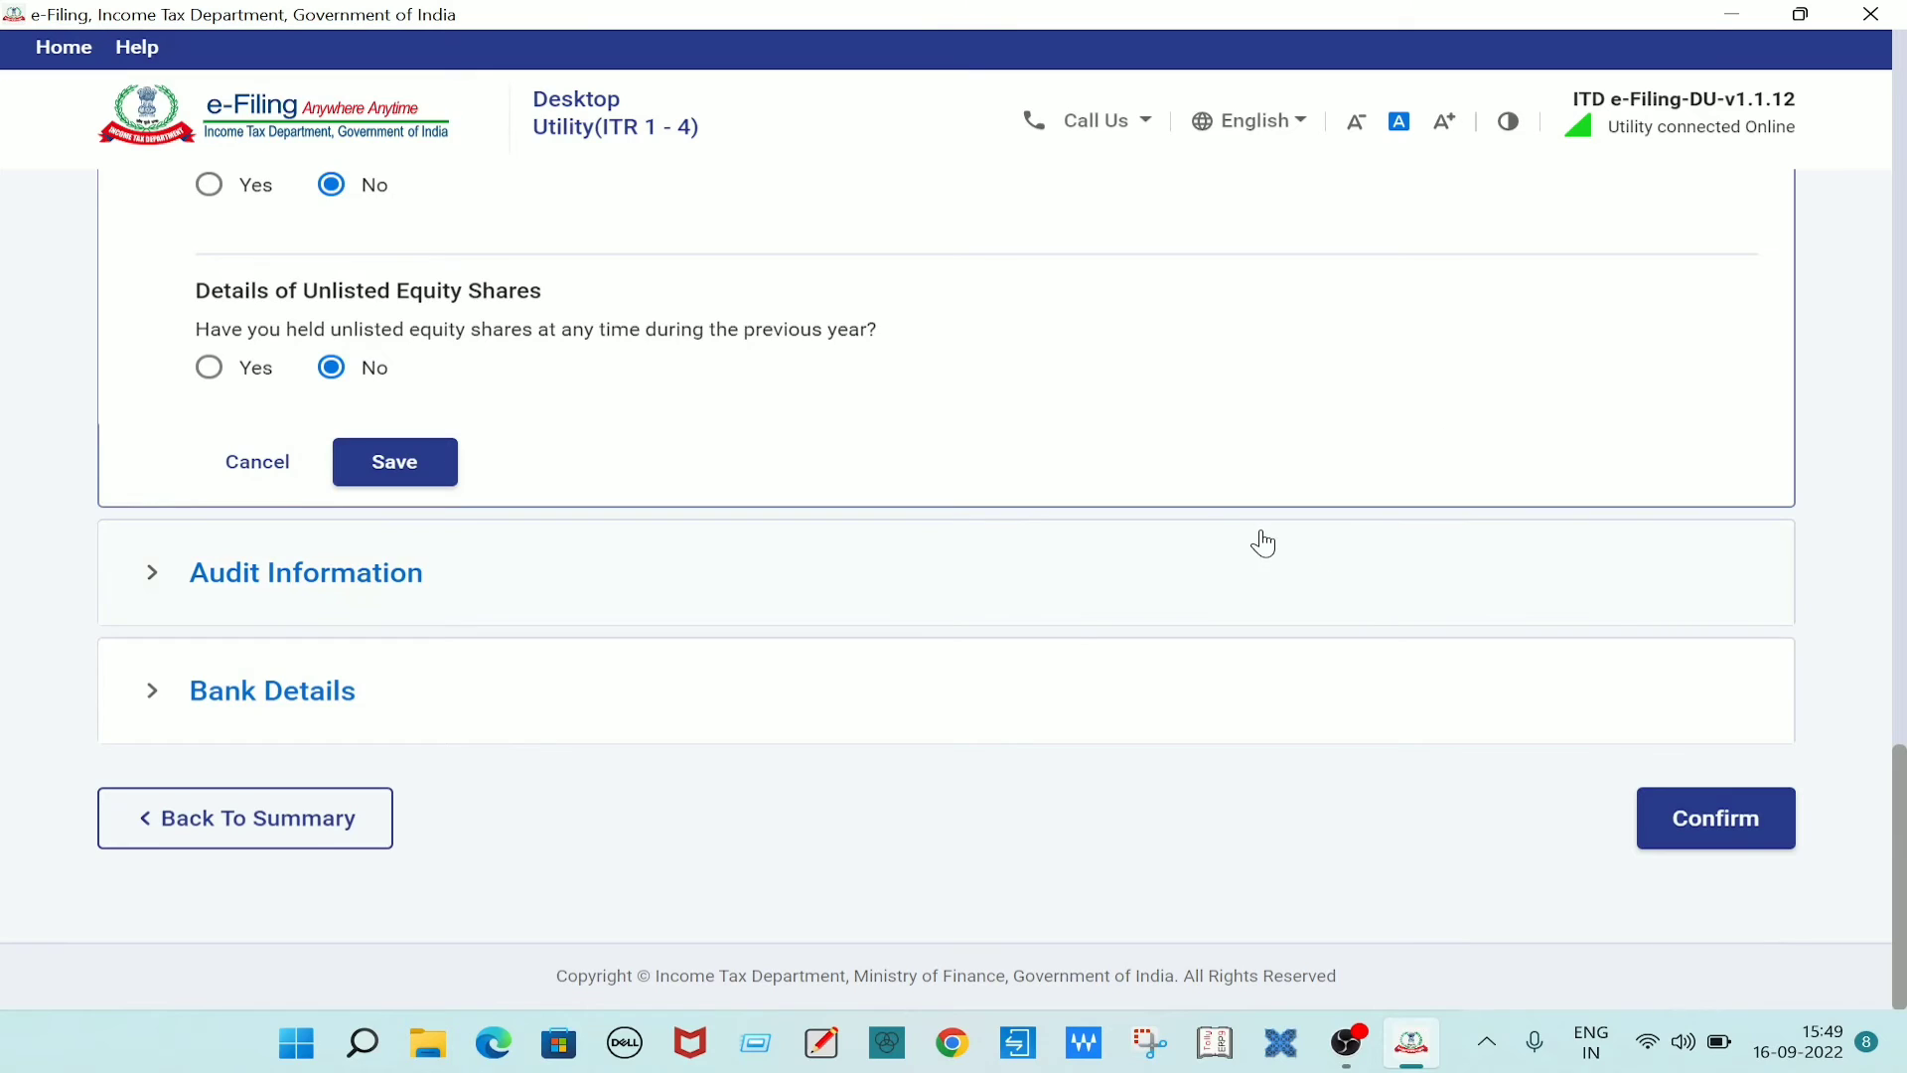
scroll(1222, 534, "up", 2)
scroll(1216, 534, "down", 2)
left_click(238, 462)
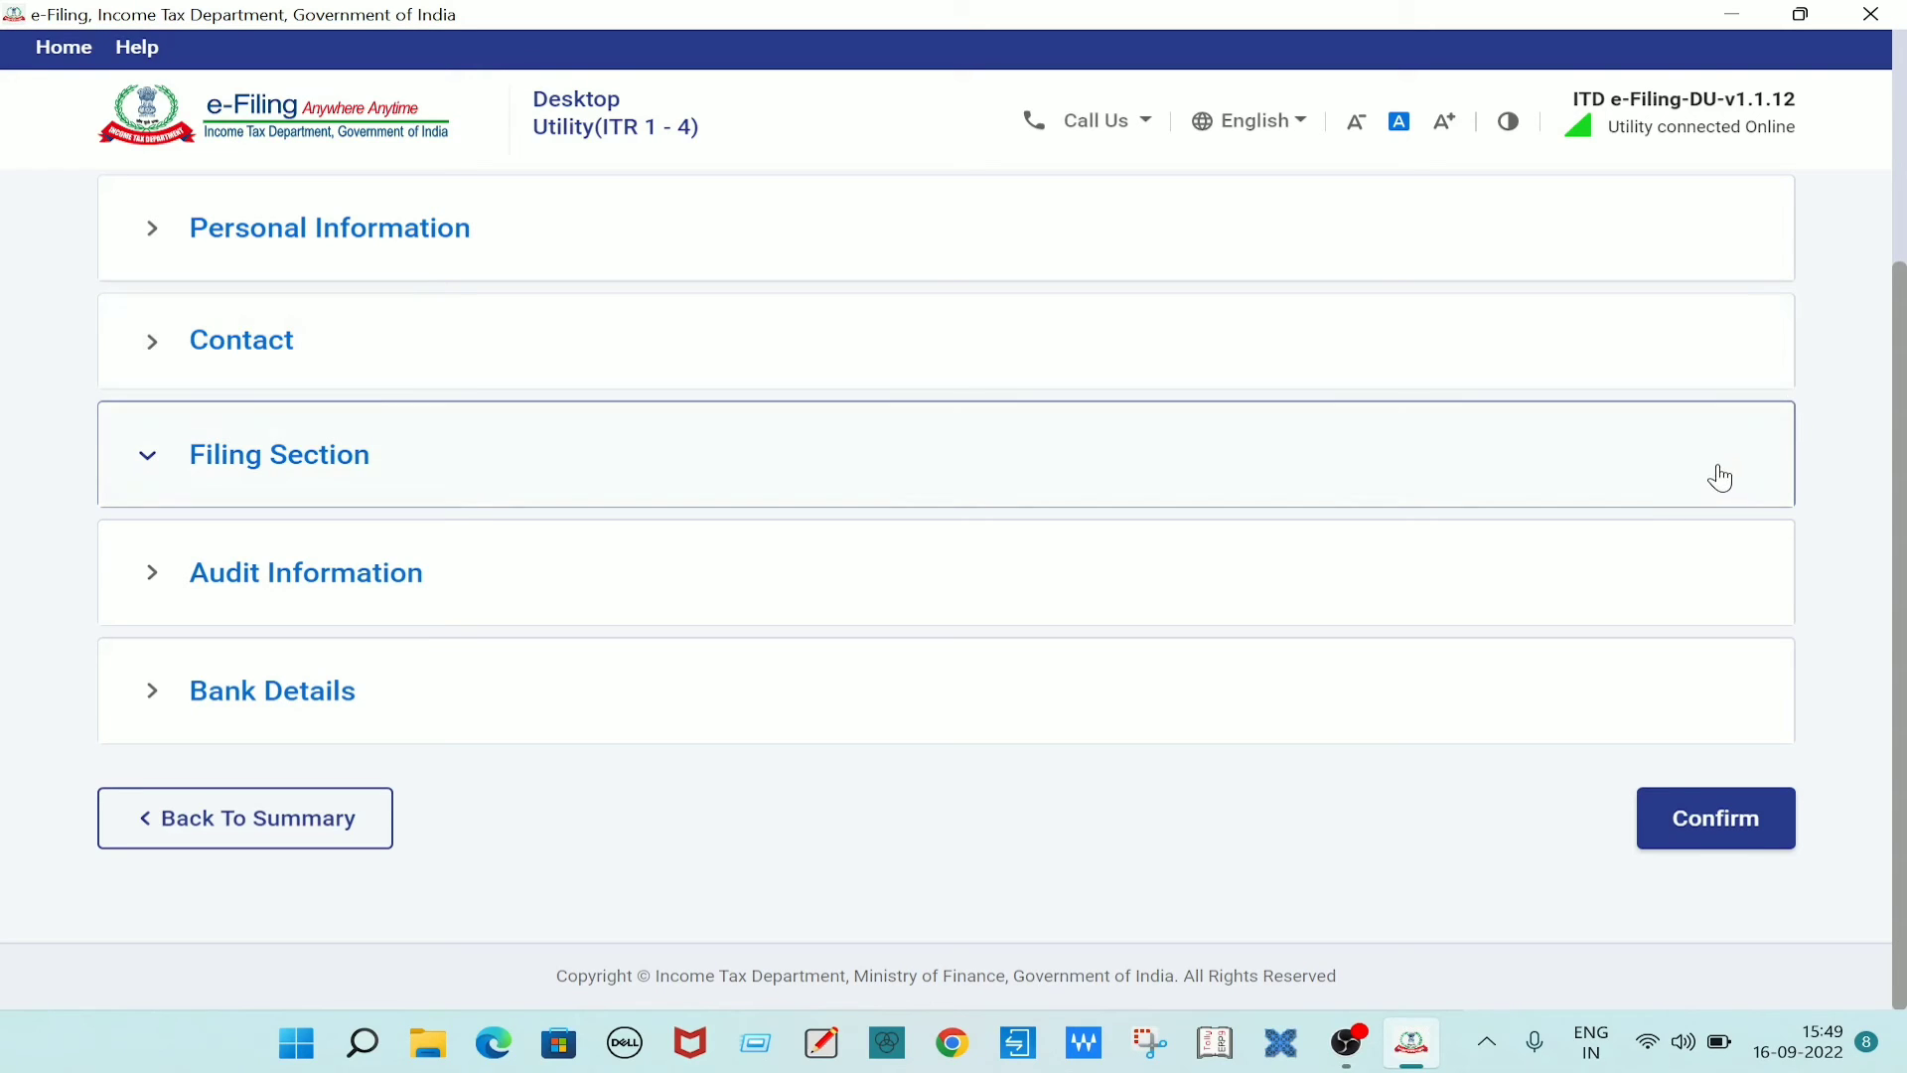
Return from Part A - General Information to the Schedules Summary and look through the listed schedules.
scroll(1808, 523, "up", 3)
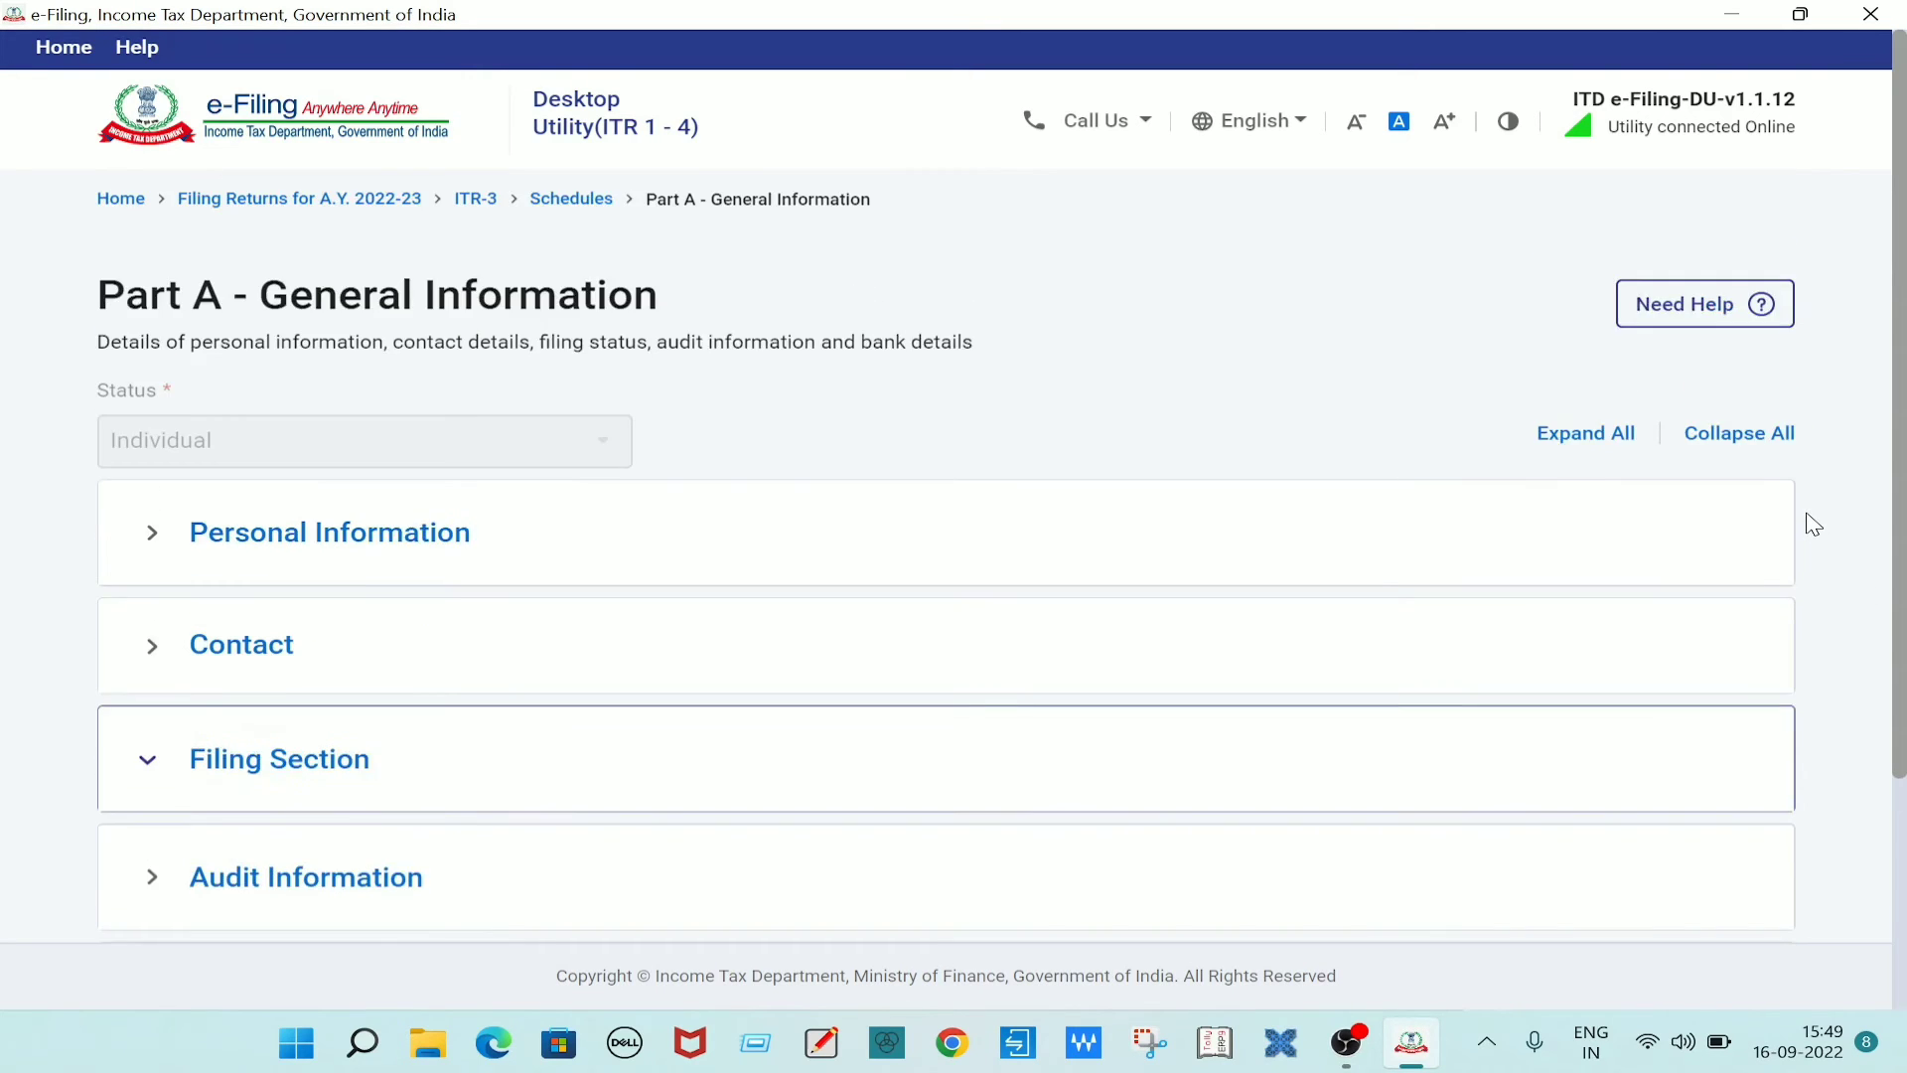
scroll(1808, 523, "down", 3)
left_click(320, 837)
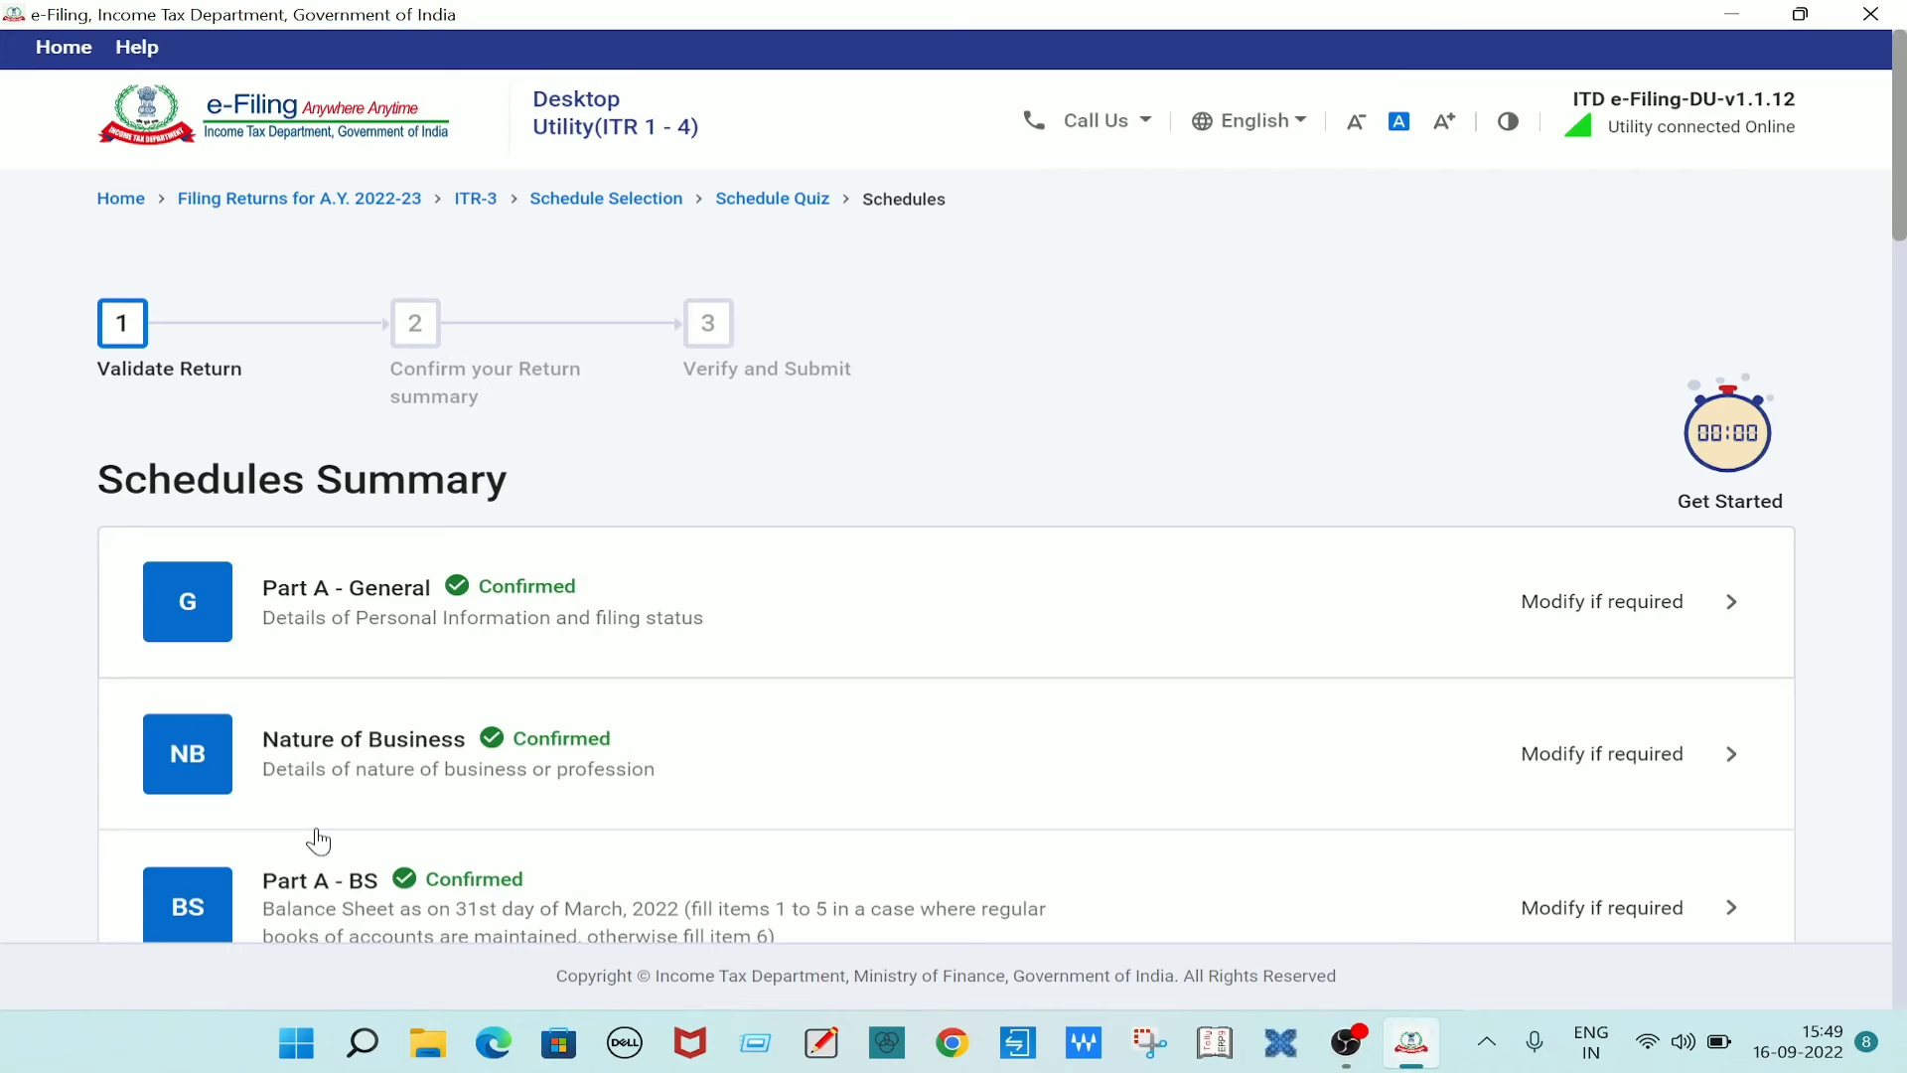
scroll(1351, 556, "down", 4)
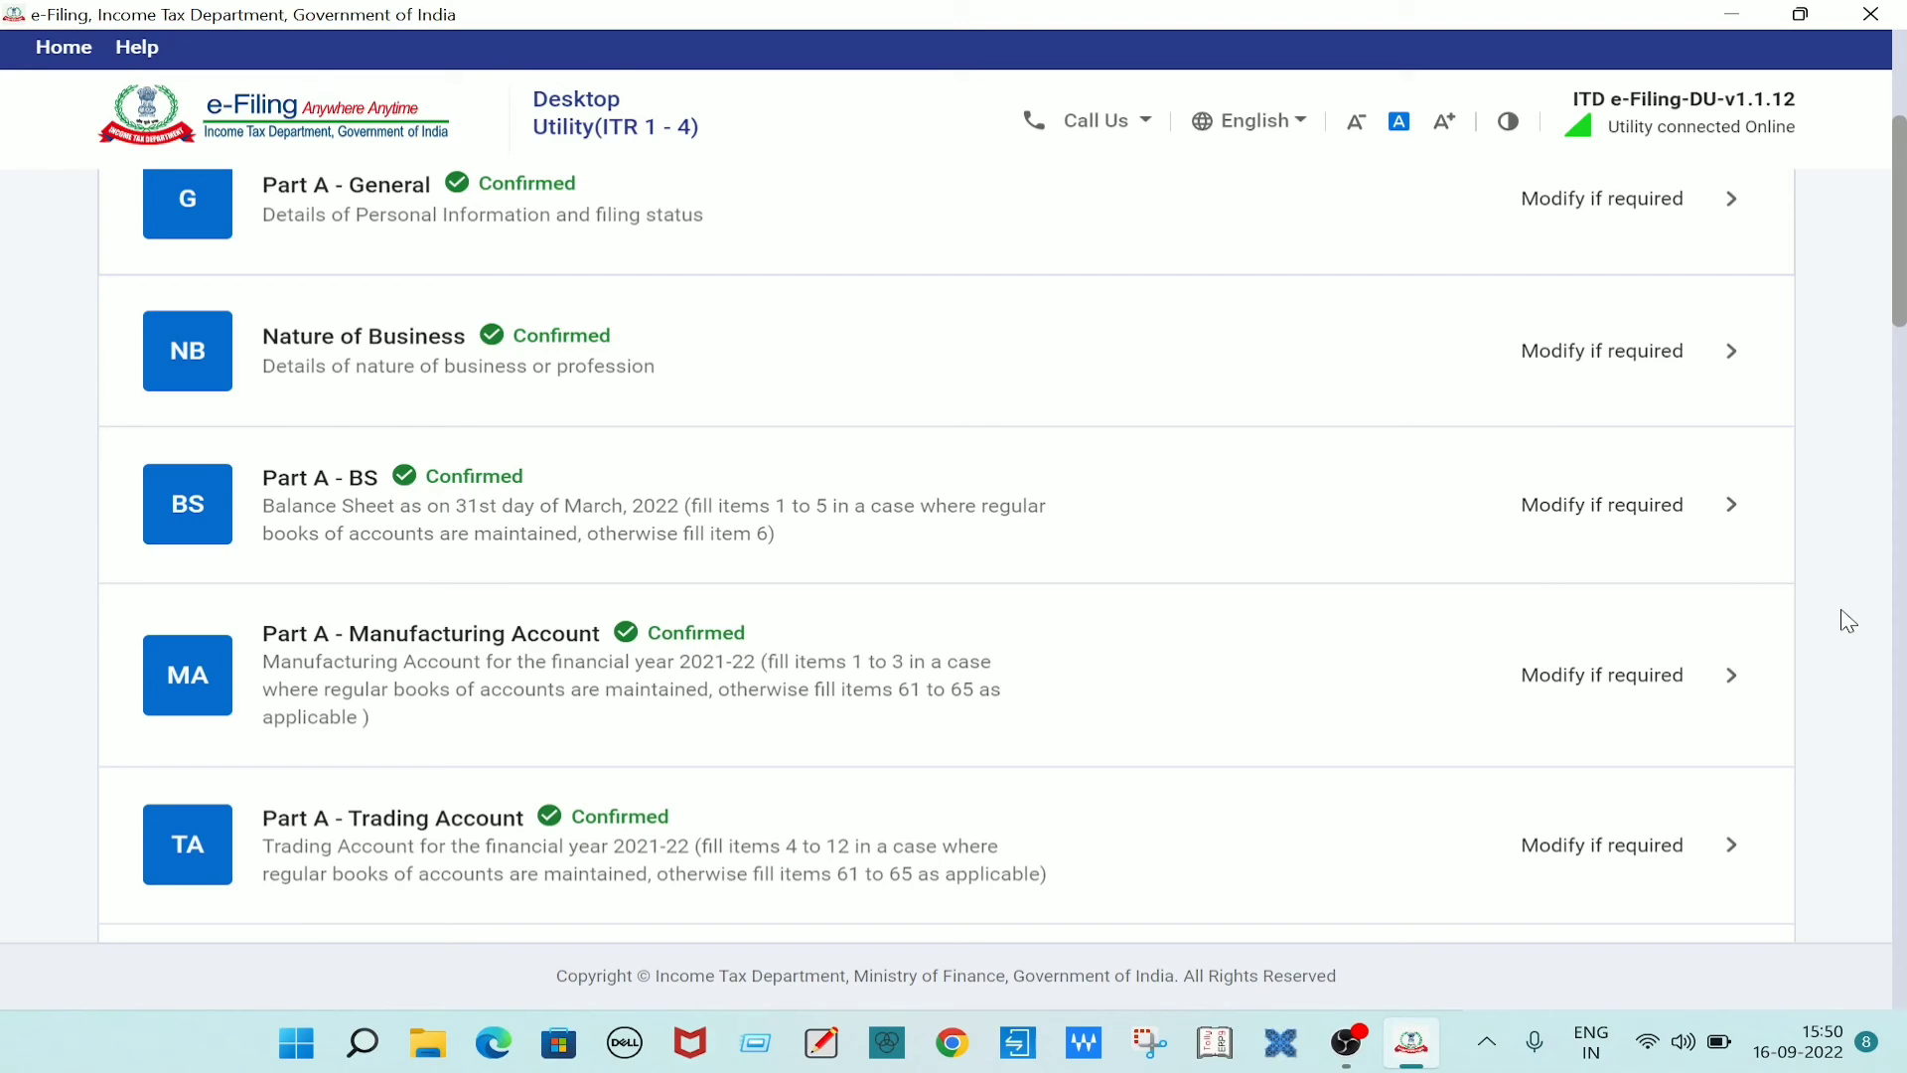
scroll(1848, 621, "down", 5)
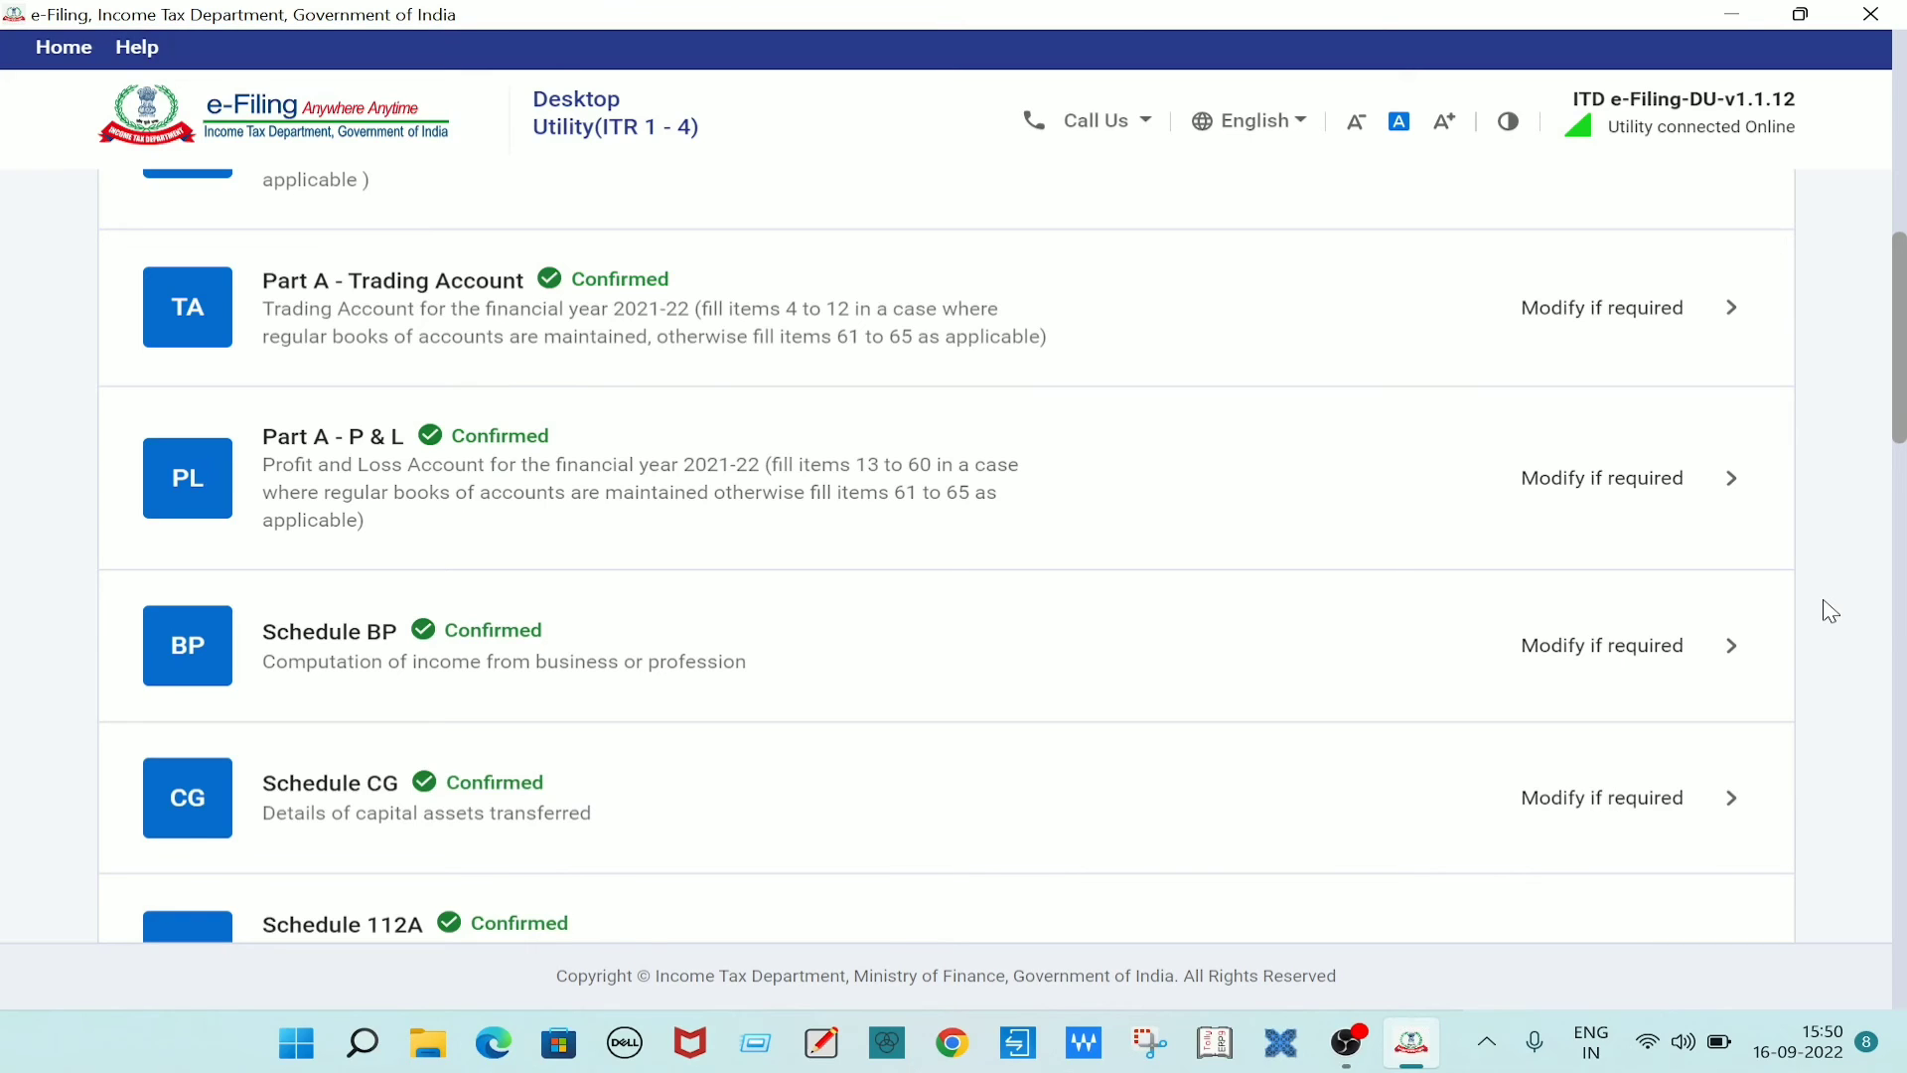
Look over the Schedules Summary from Part A - General down to Part B - TTI for schedules still awaiting confirmation.
scroll(1831, 611, "up", 4)
scroll(1831, 611, "up", 4)
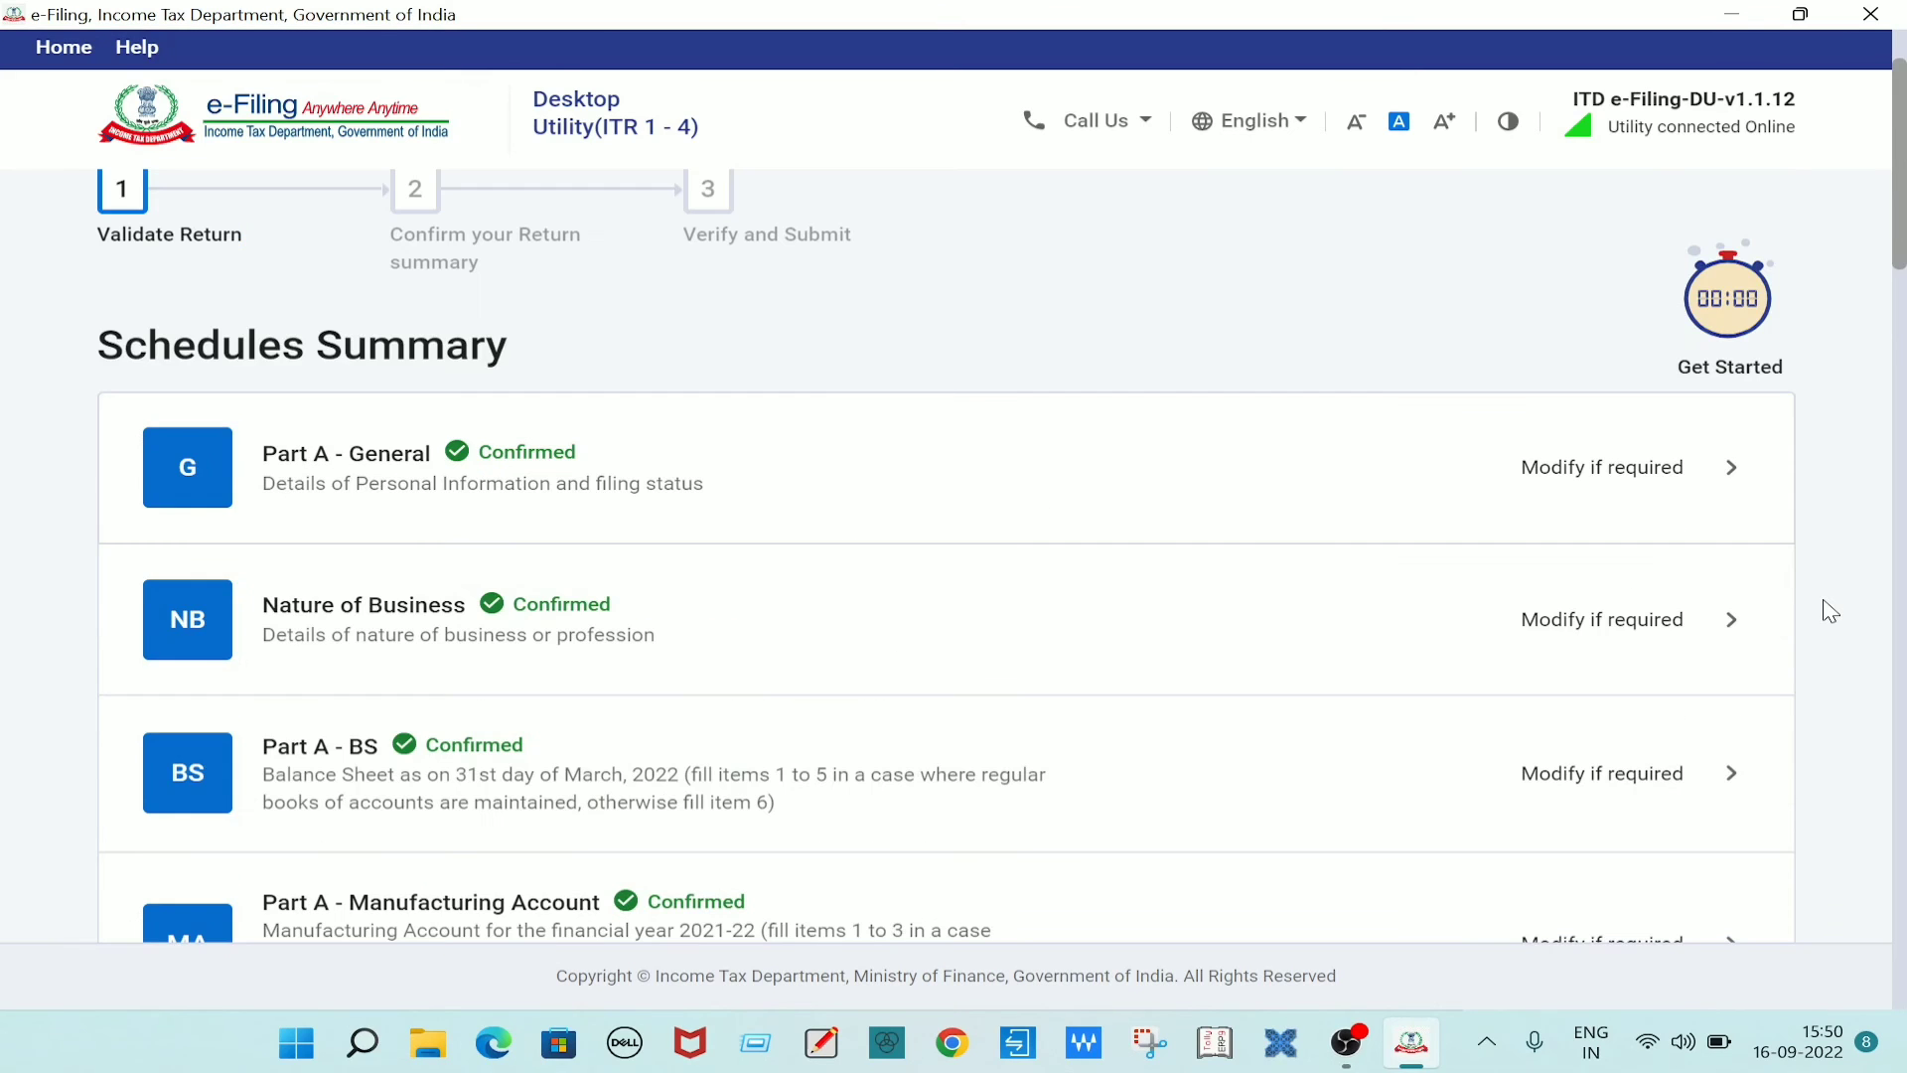
scroll(1831, 611, "down", 3)
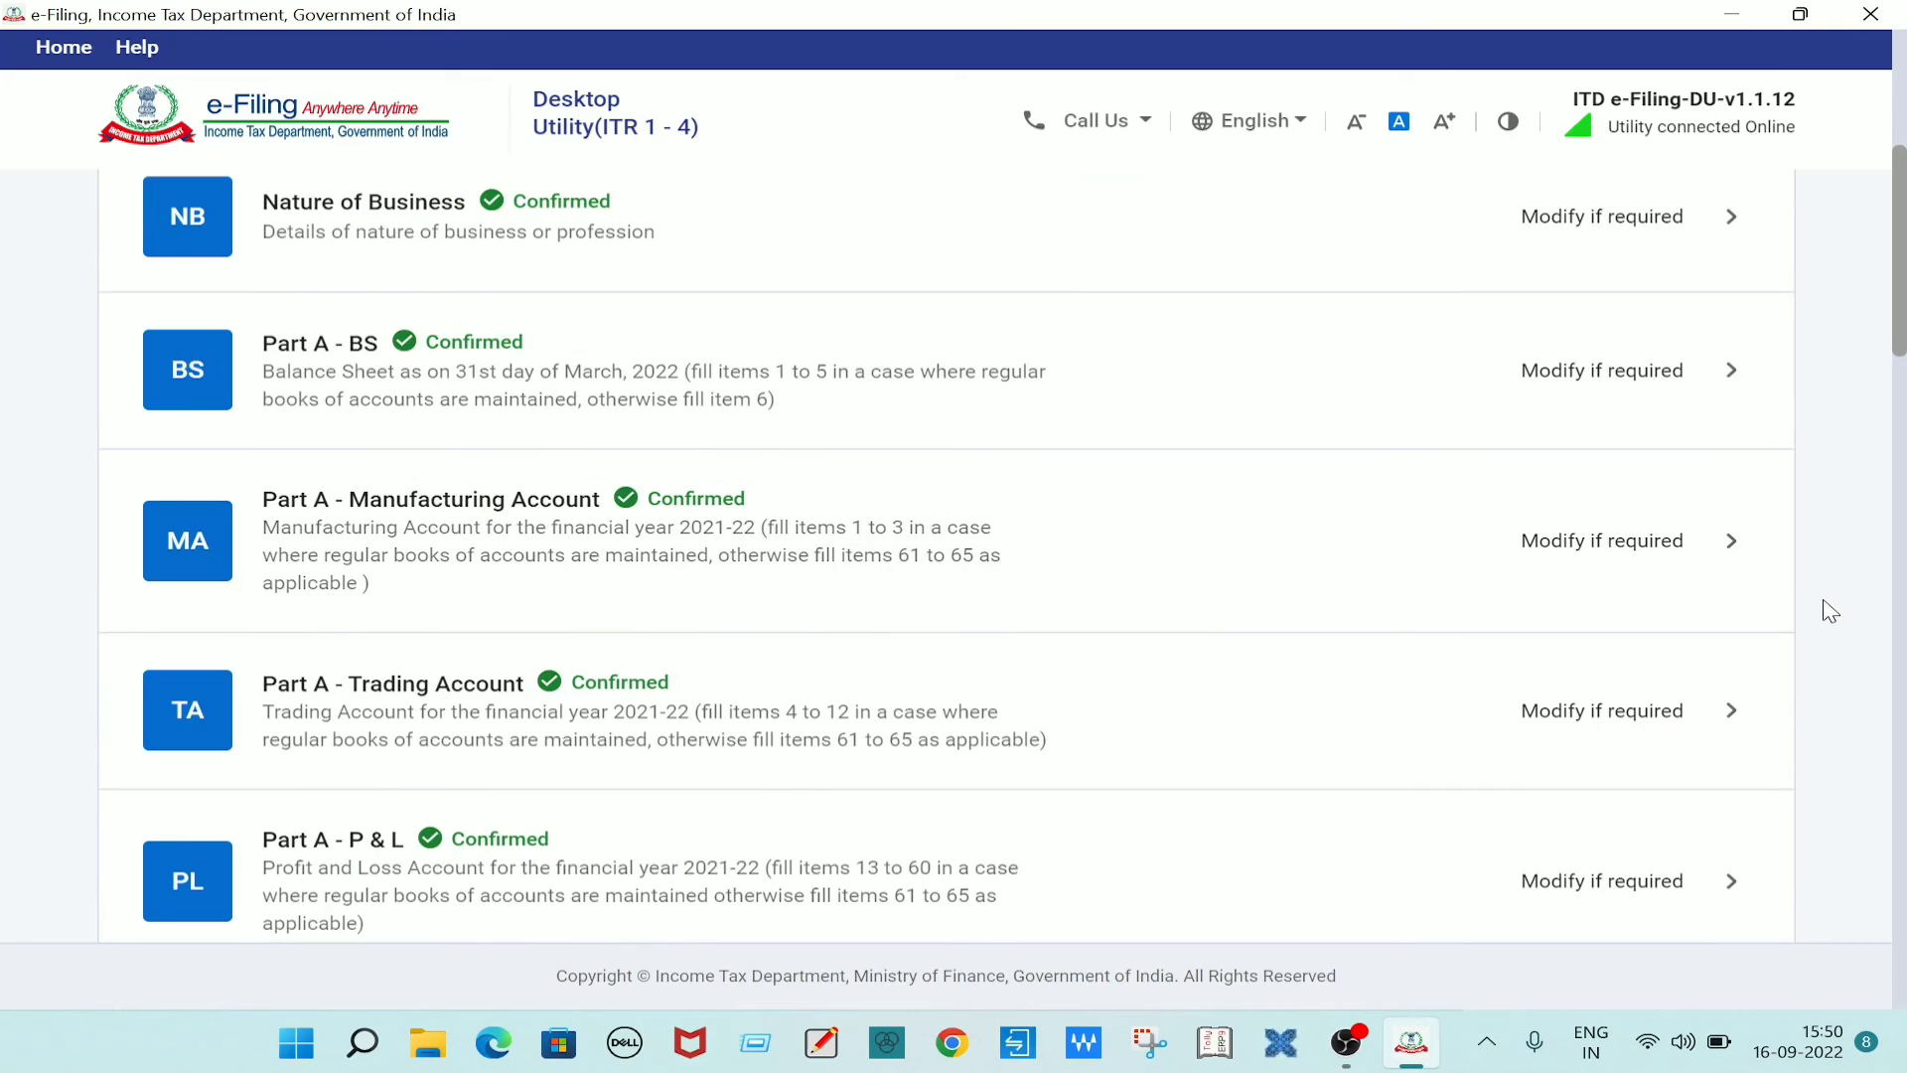
scroll(1831, 611, "up", 3)
scroll(1830, 610, "down", 6)
scroll(1830, 611, "down", 10)
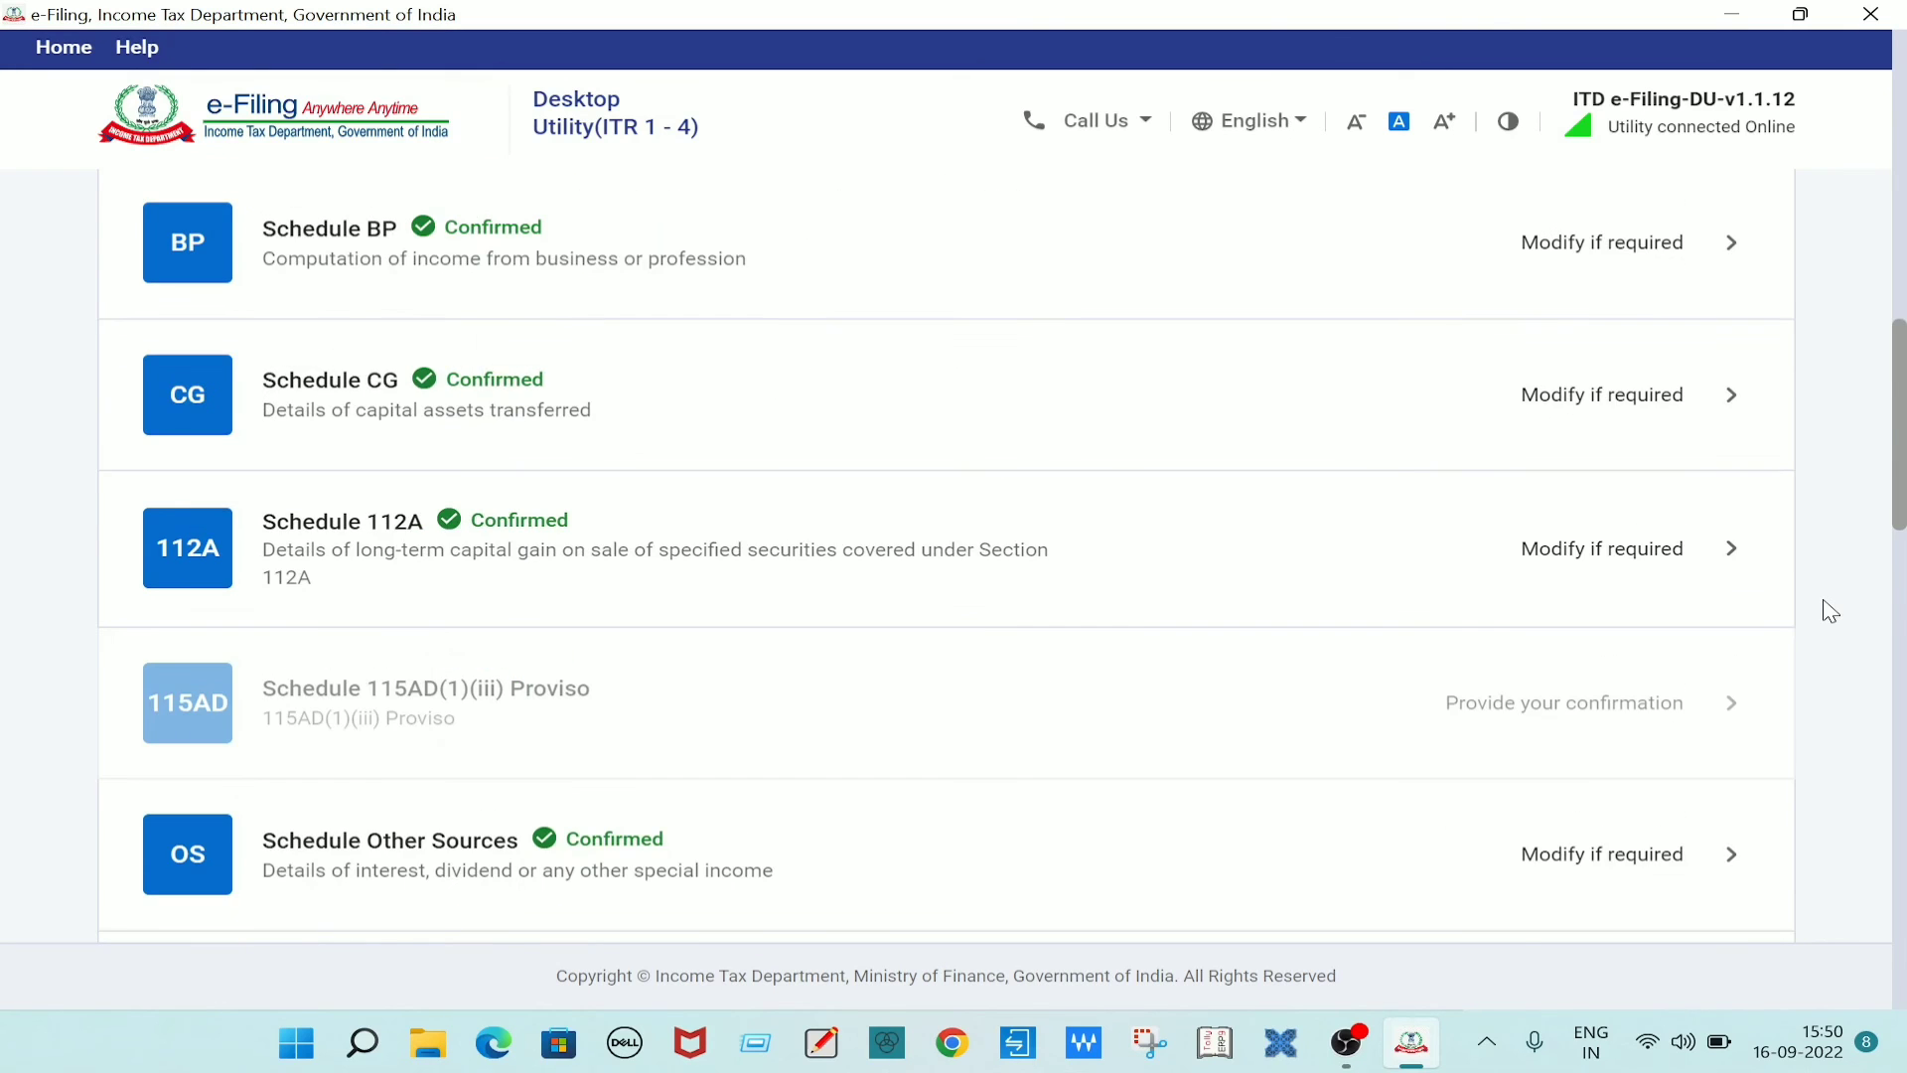
scroll(1830, 611, "down", 8)
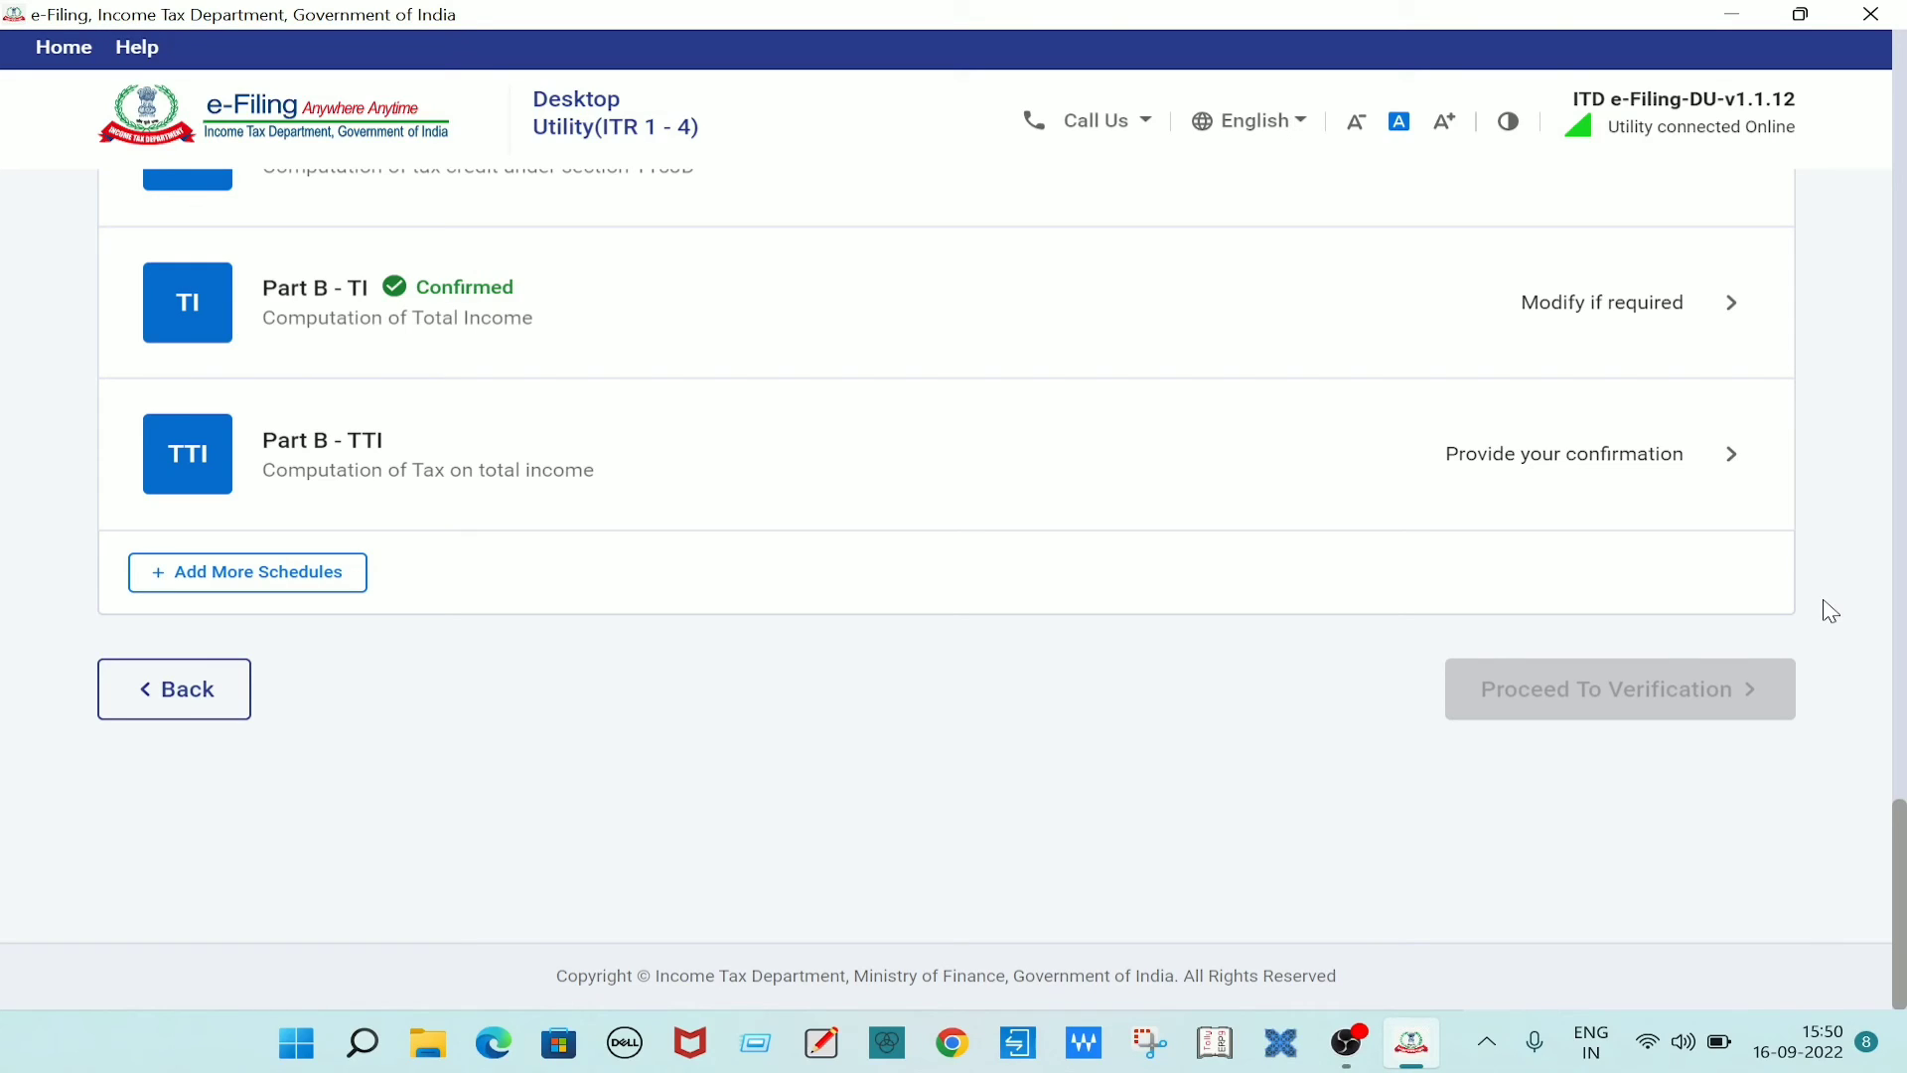
Open Part B - TTI, go through the tax liability computation and foreign asset declaration, and continue to the return preview stage.
left_click(894, 429)
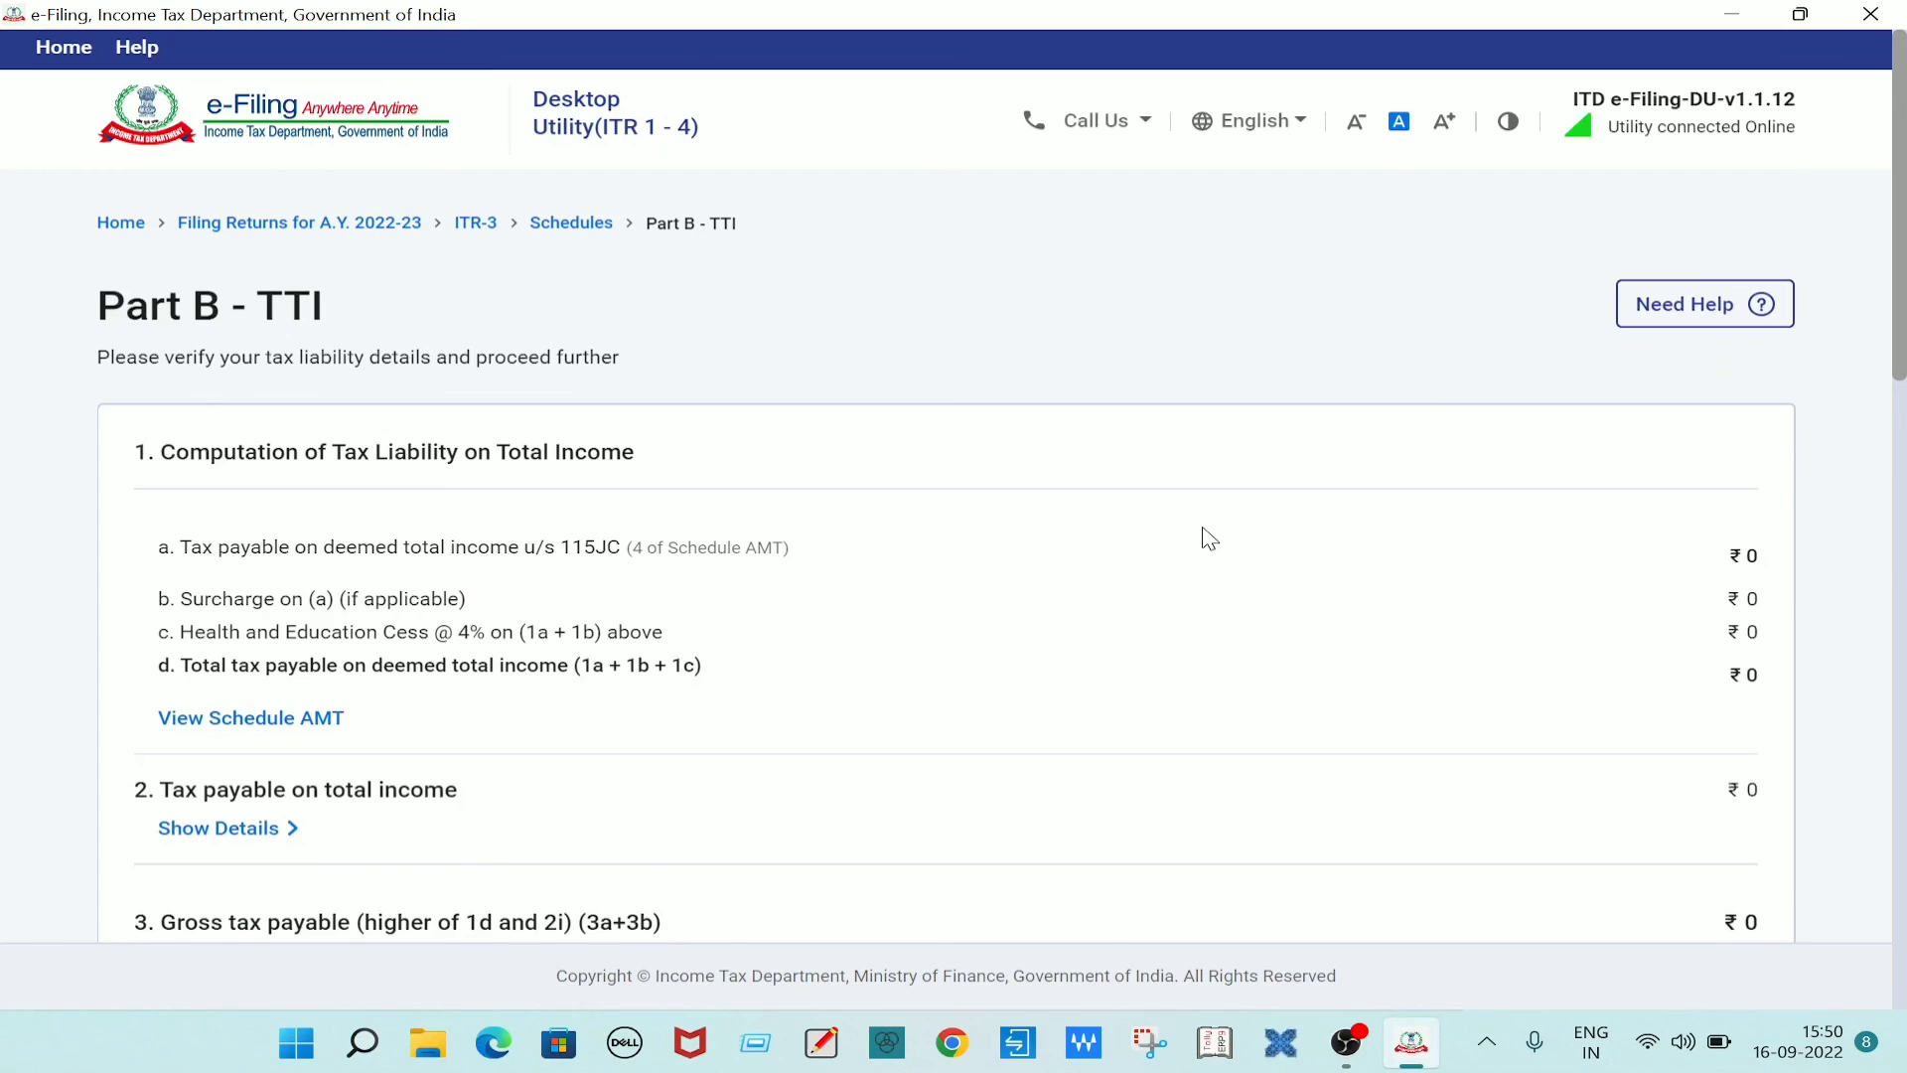
scroll(1204, 541, "down", 5)
scroll(1206, 564, "down", 10)
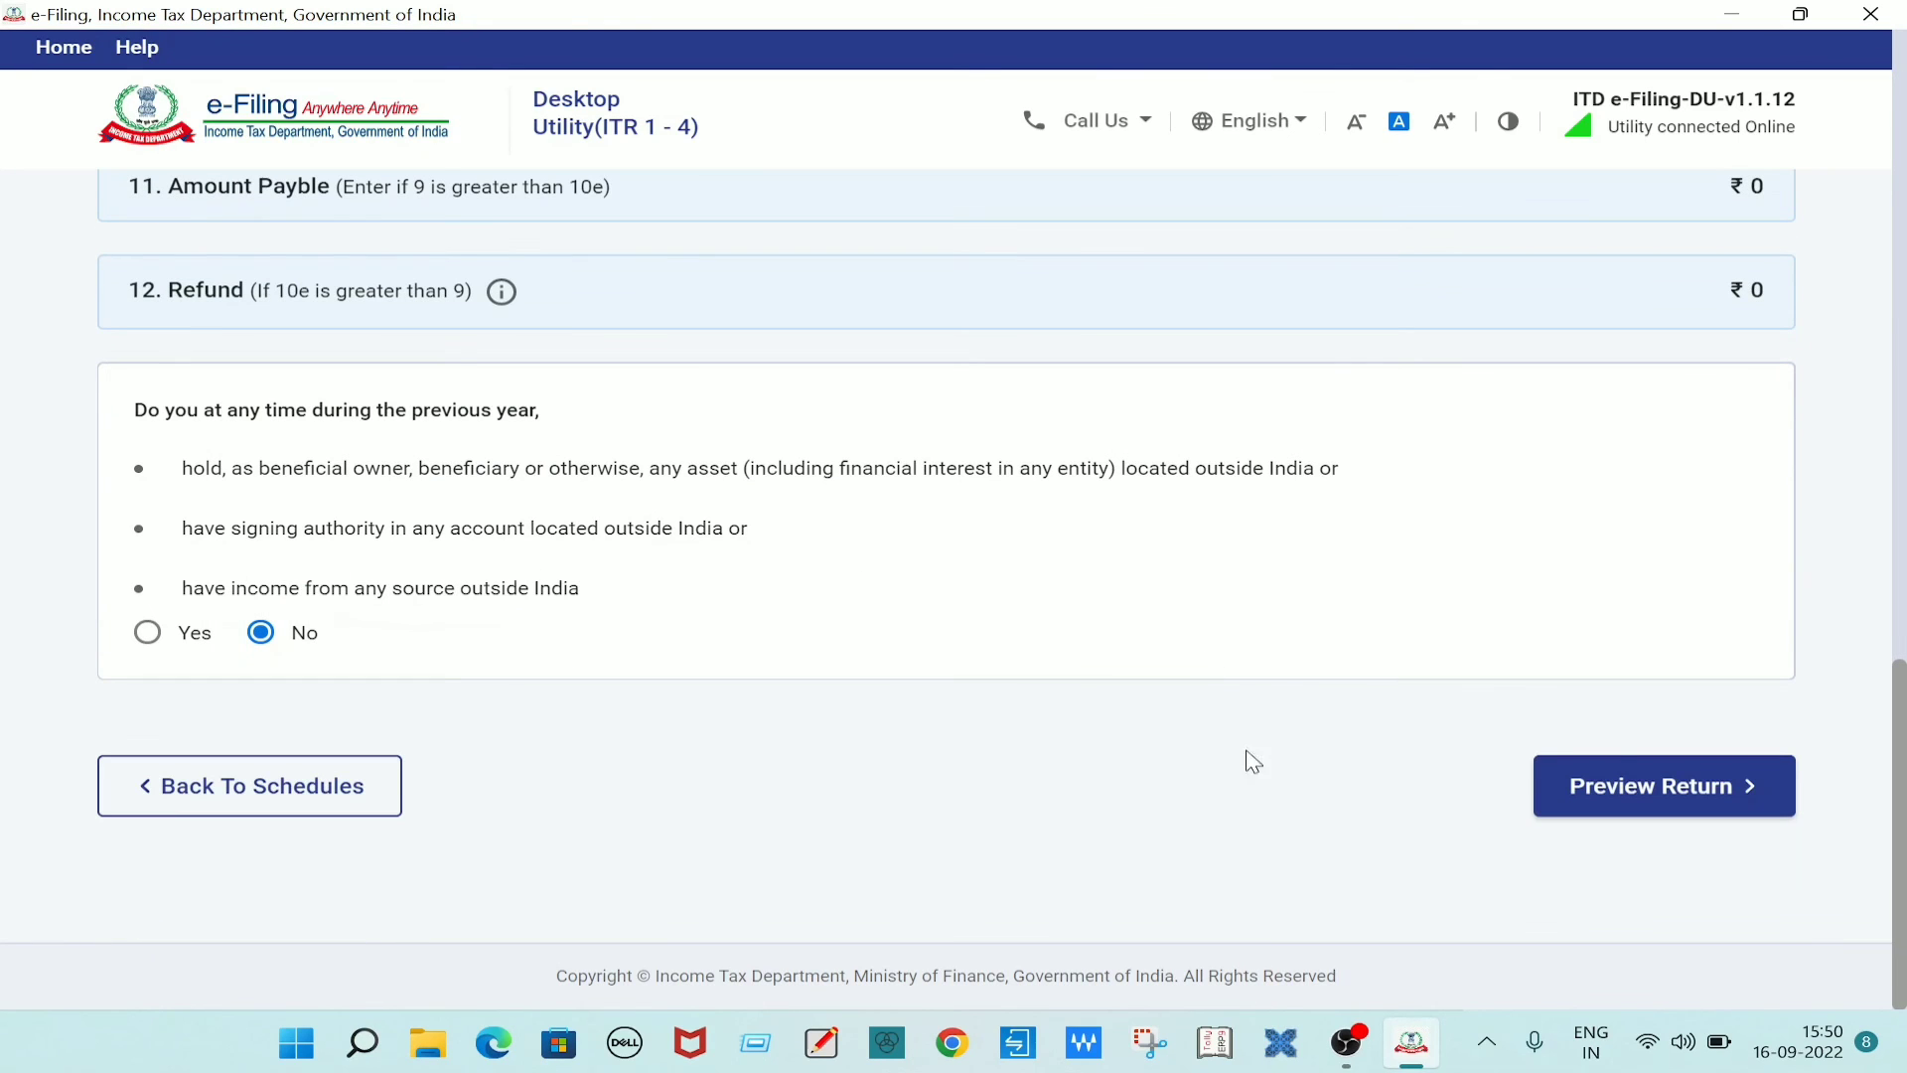
left_click(1632, 789)
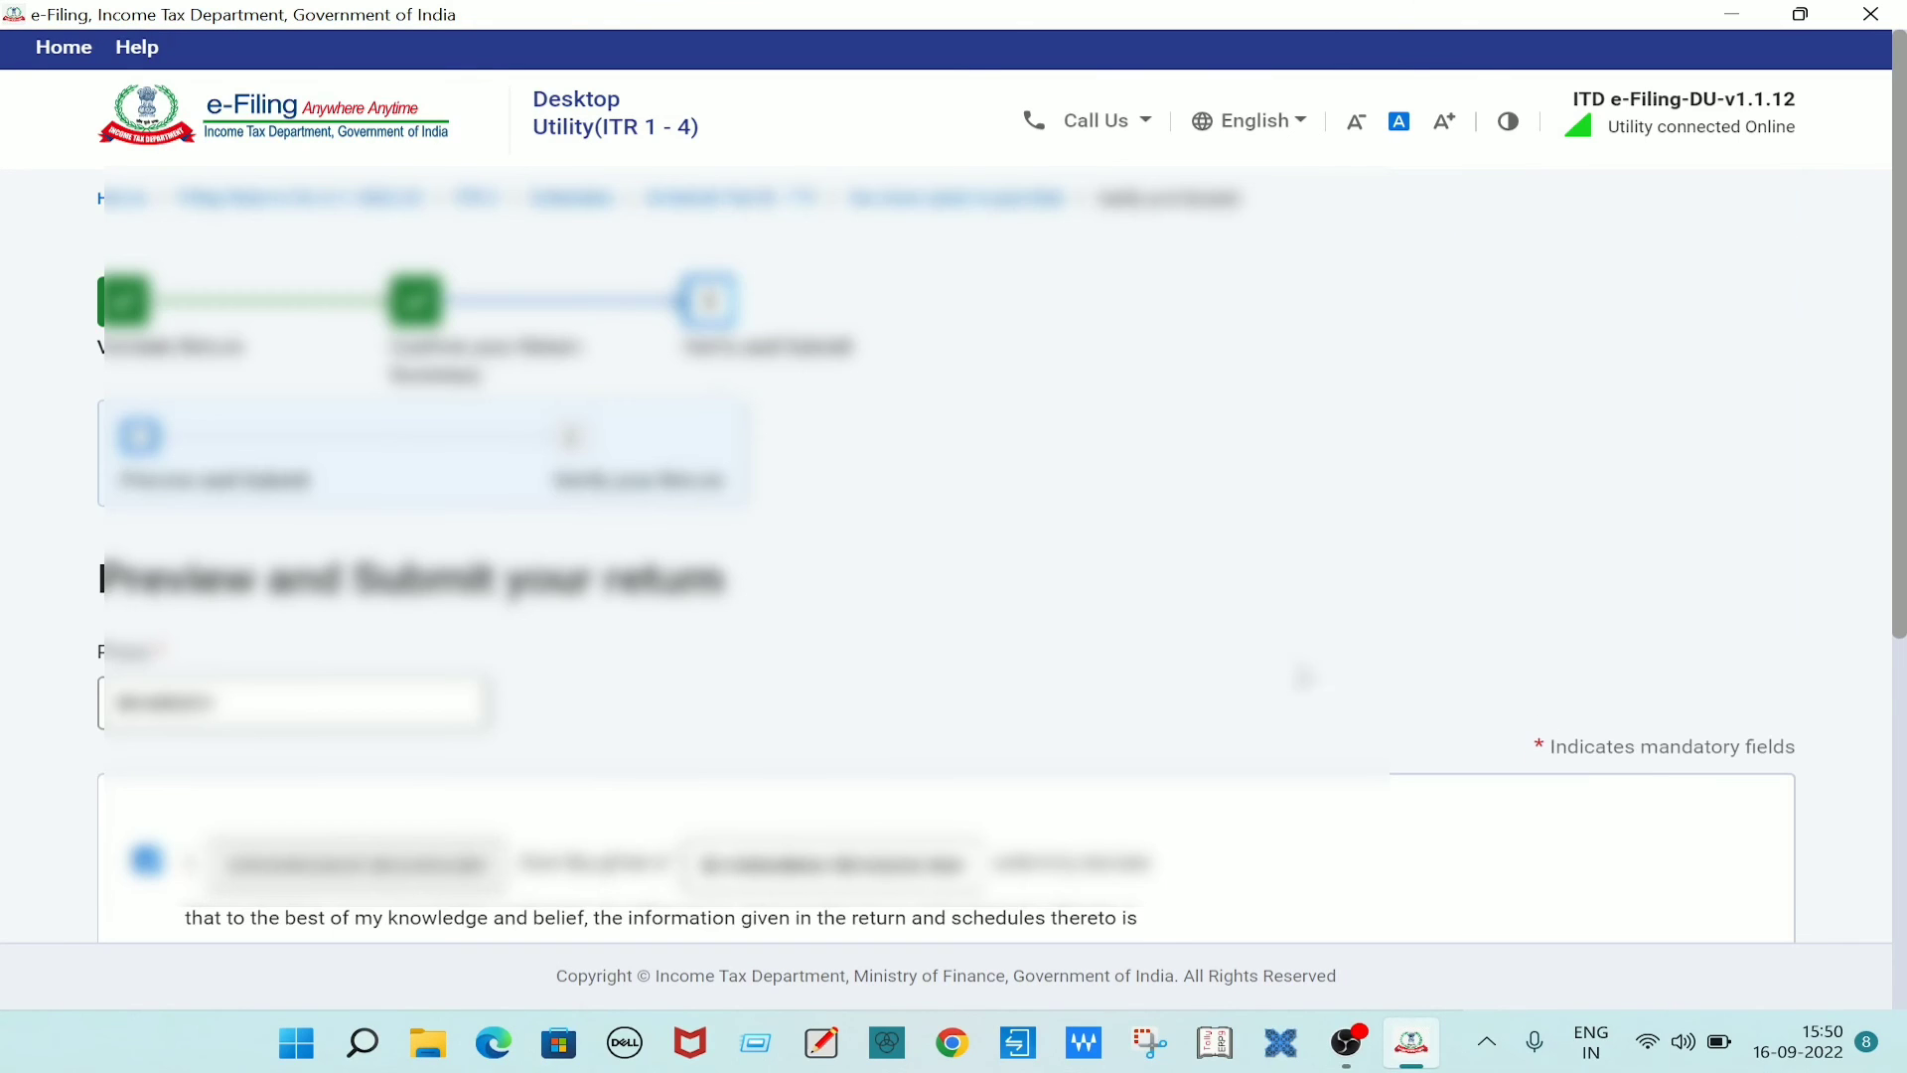
Check the place and declaration details under Preview and Submit your return, and proceed to the return preview.
scroll(658, 674, "down", 4)
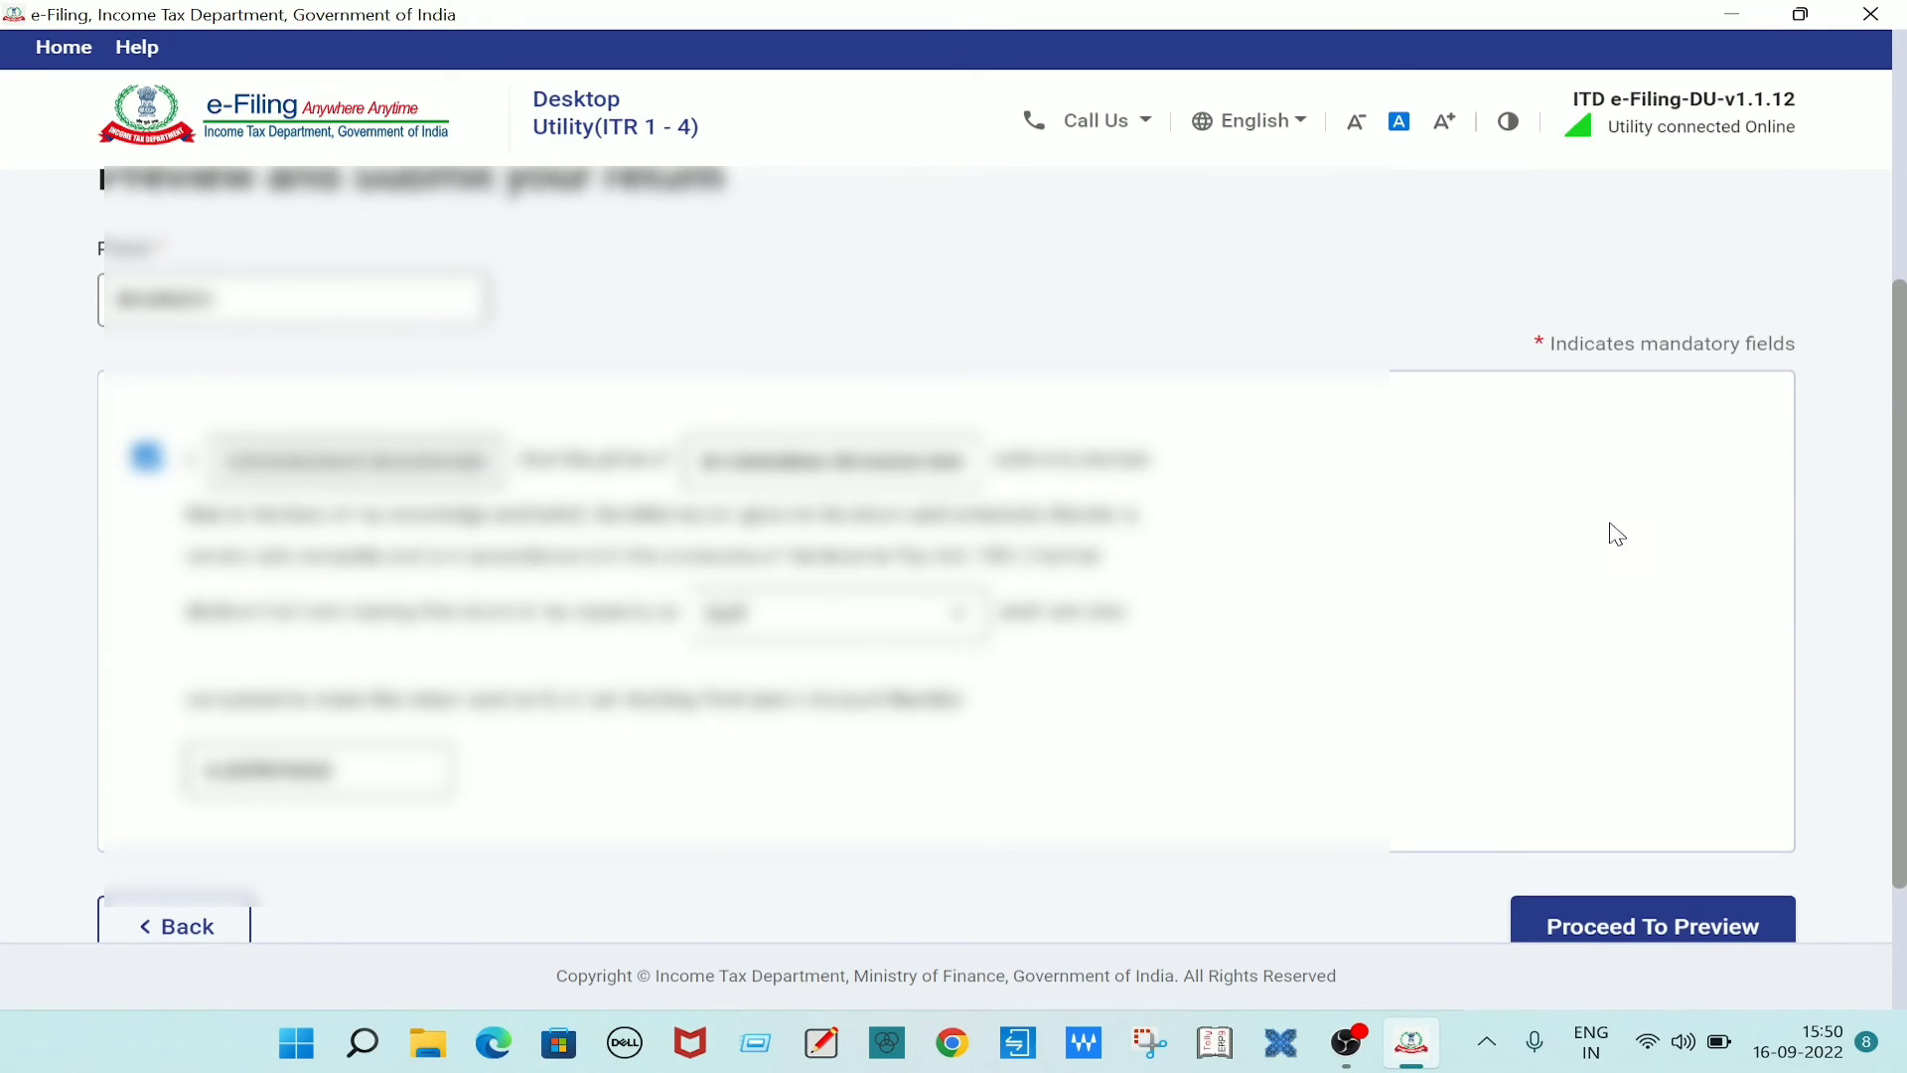
scroll(1294, 457, "down", 2)
left_click(1661, 744)
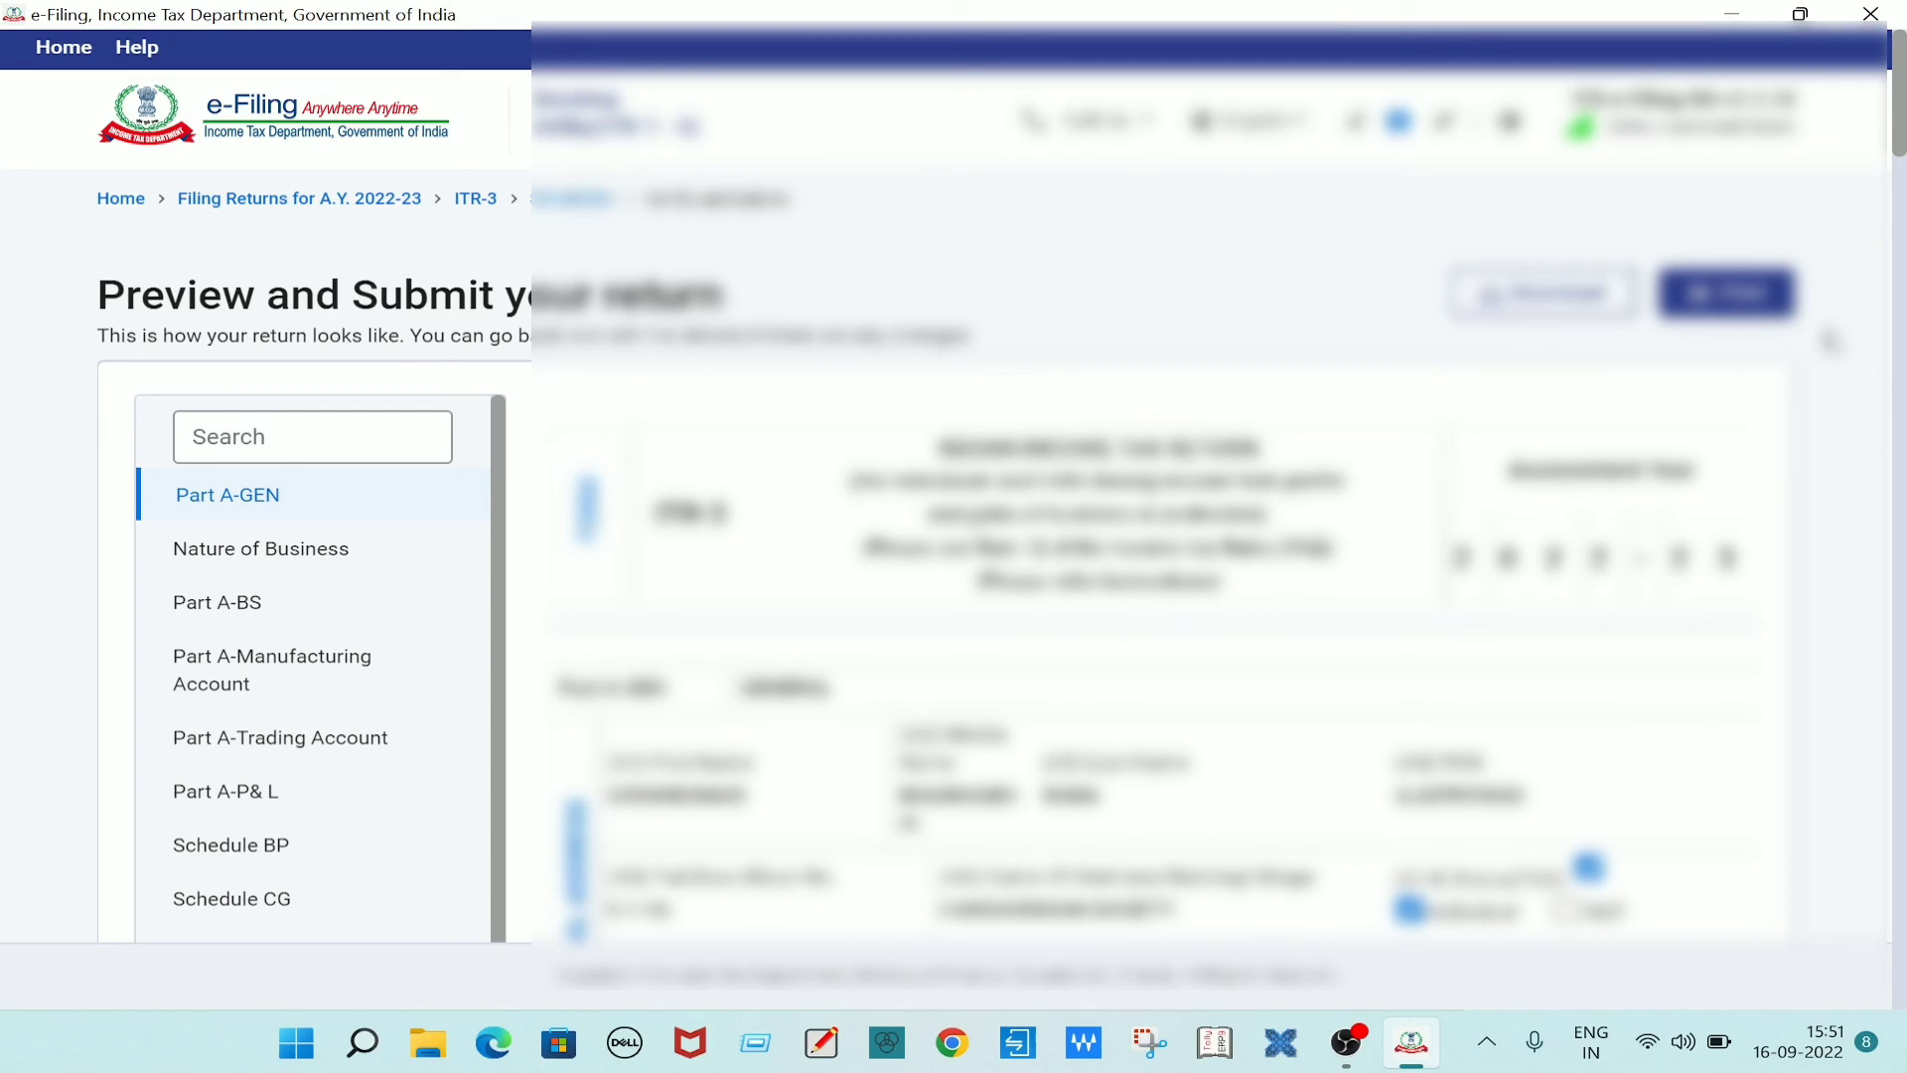
Look through the ITR-3 preview down to the audit information in Part A-GEN and proceed to validation.
scroll(1830, 340, "down", 15)
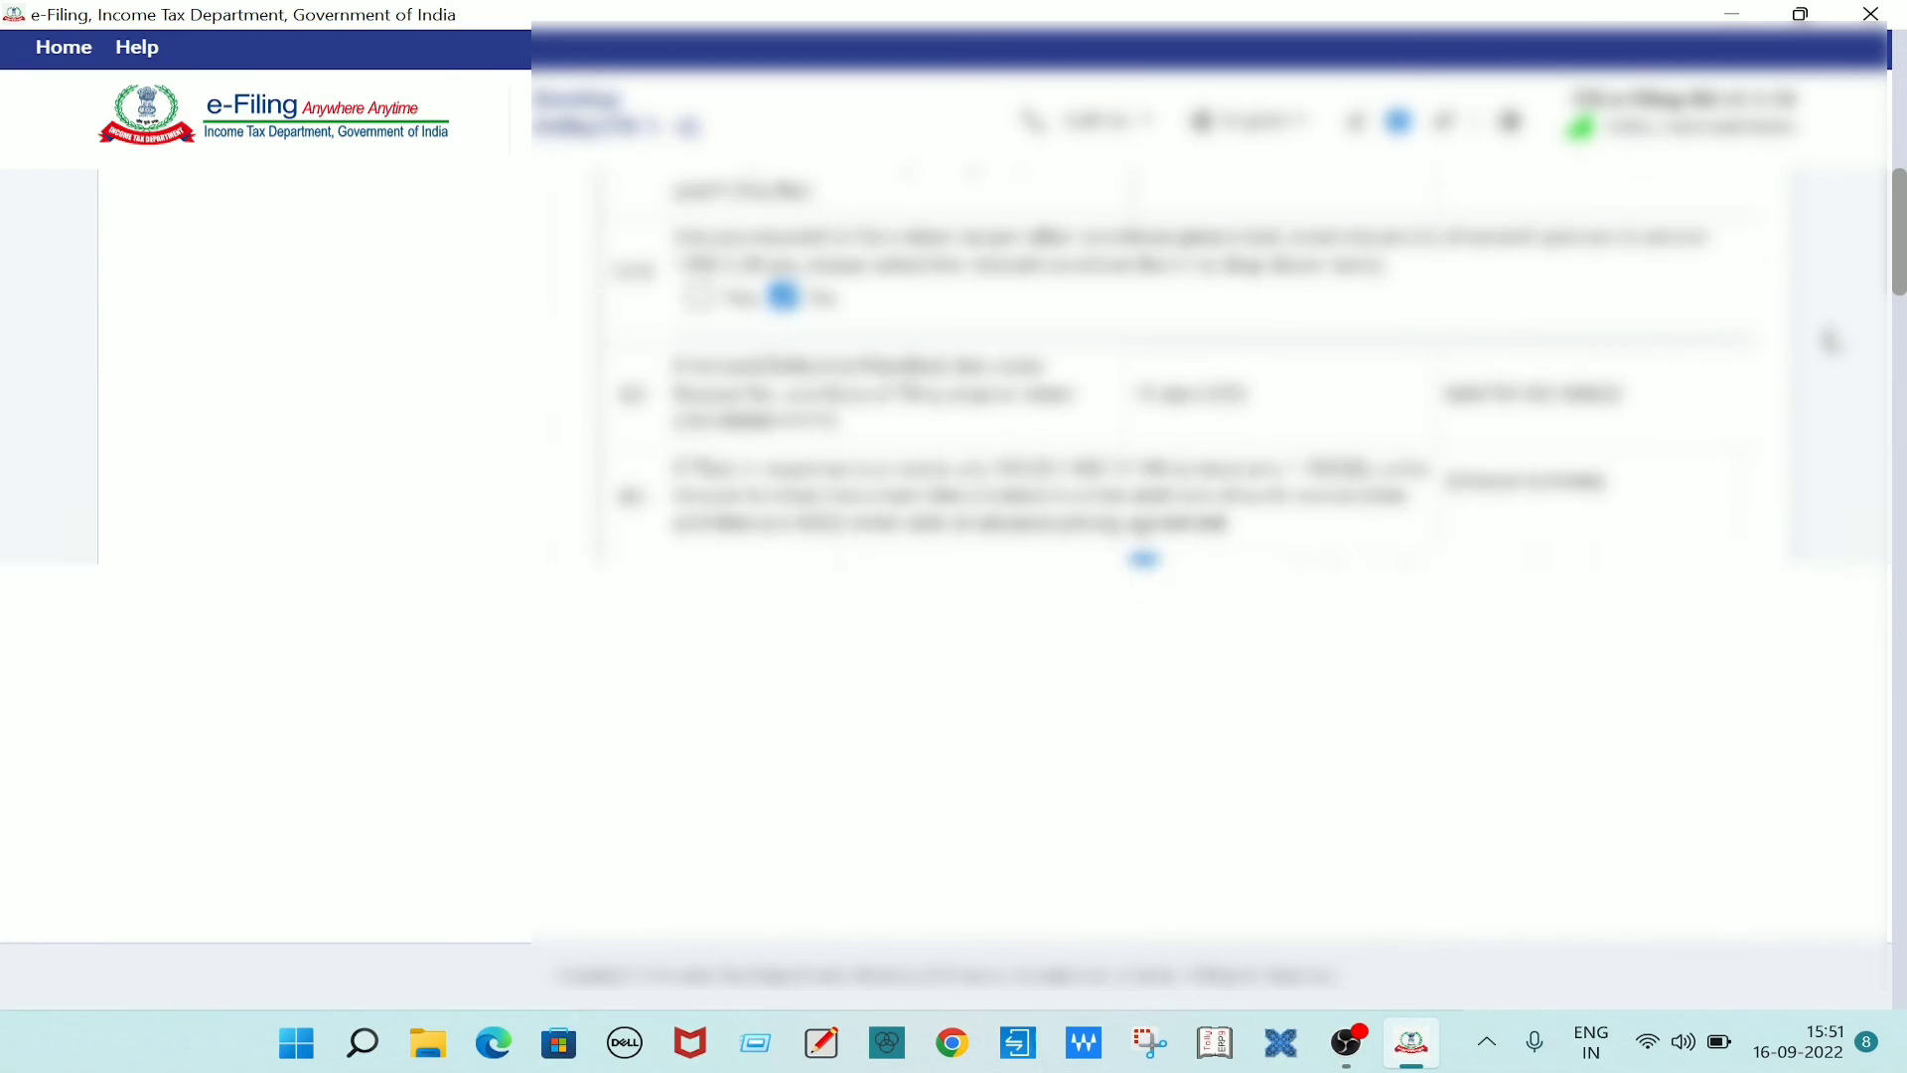
scroll(1831, 341, "down", 6)
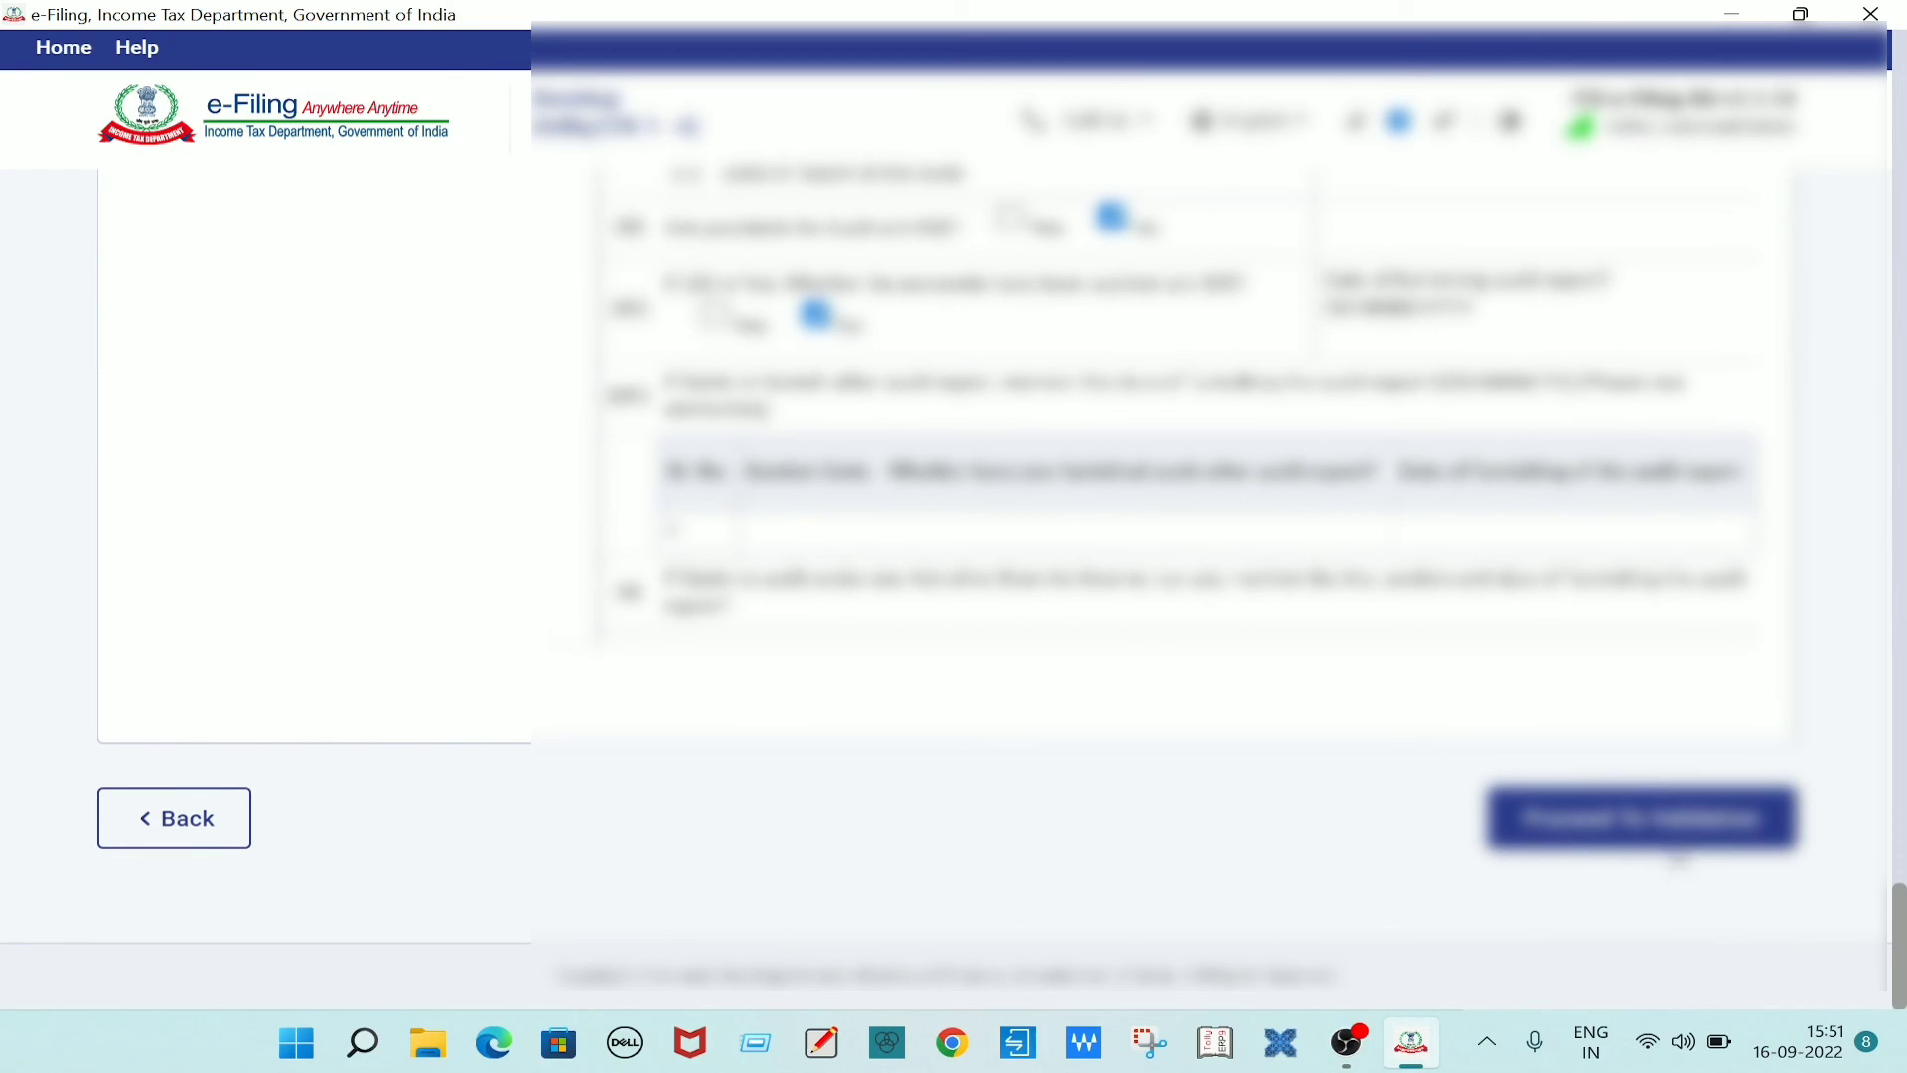
left_click(1626, 822)
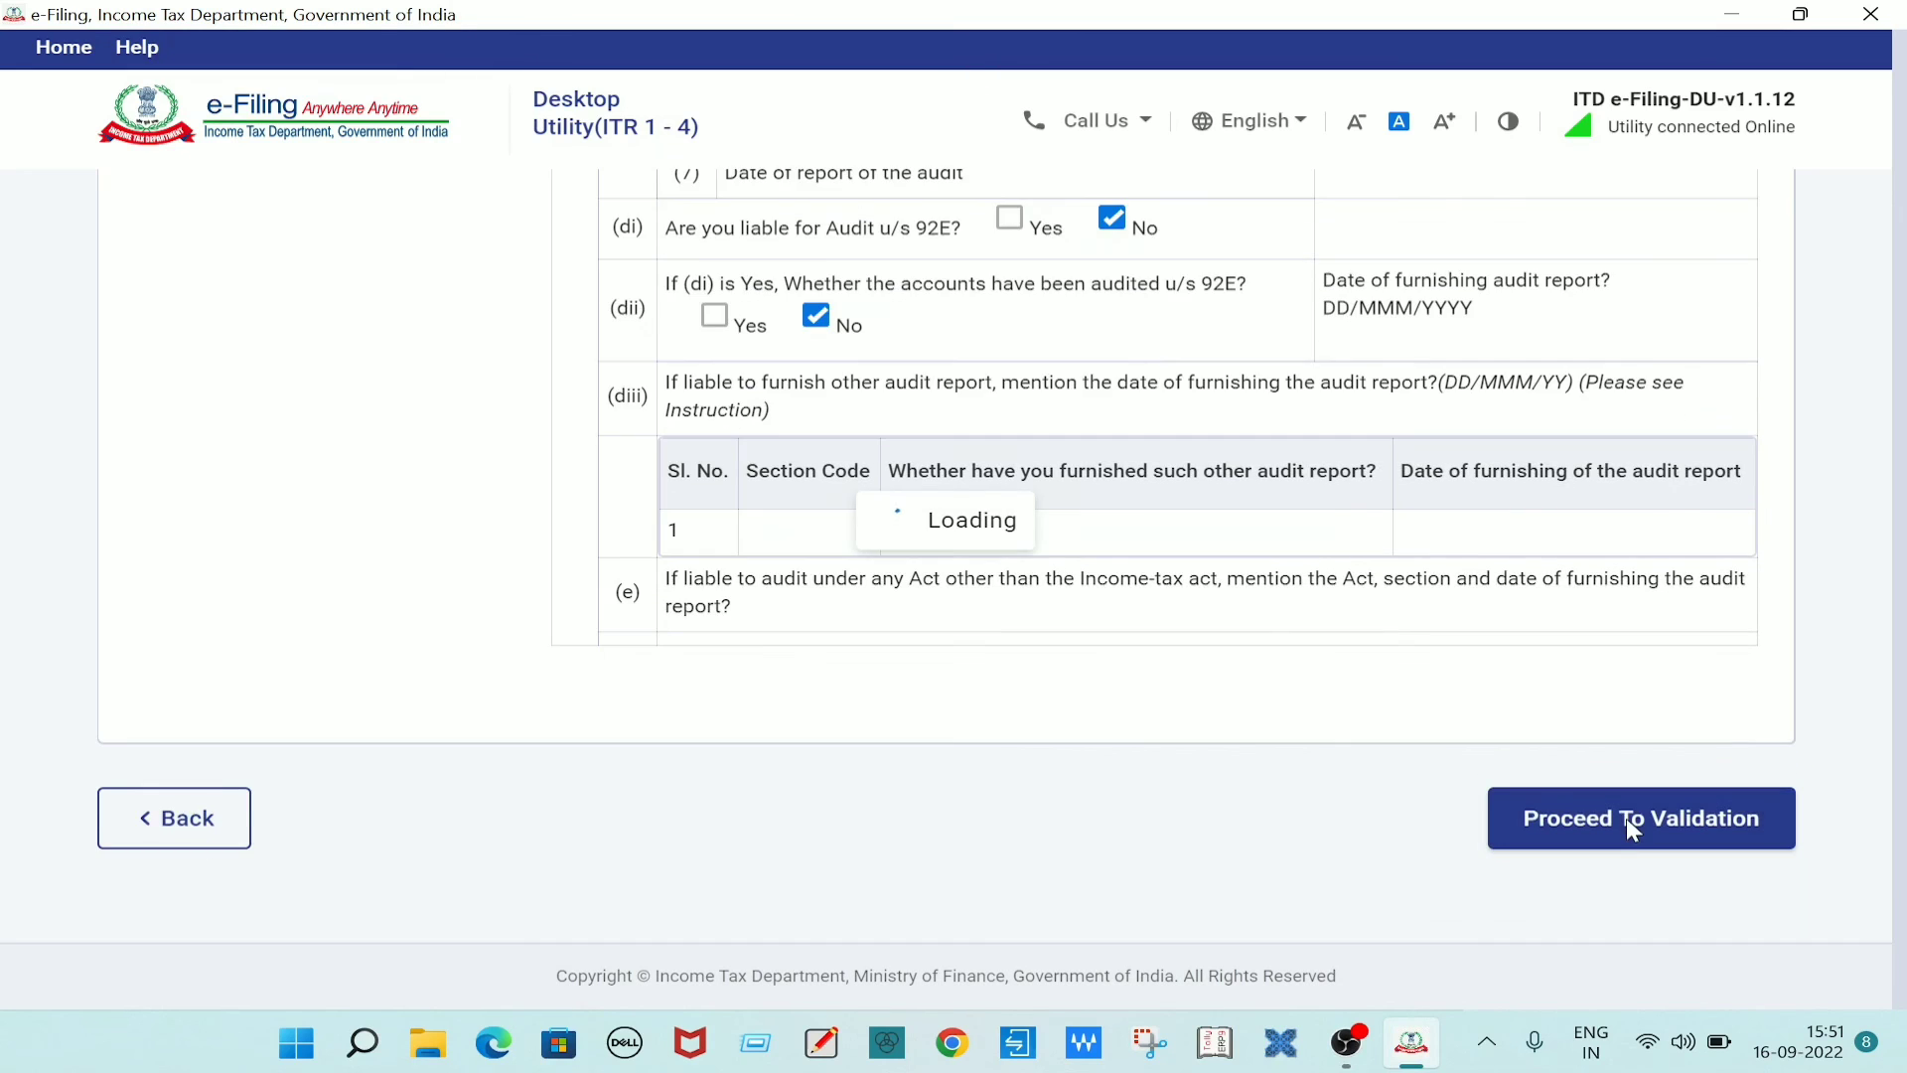